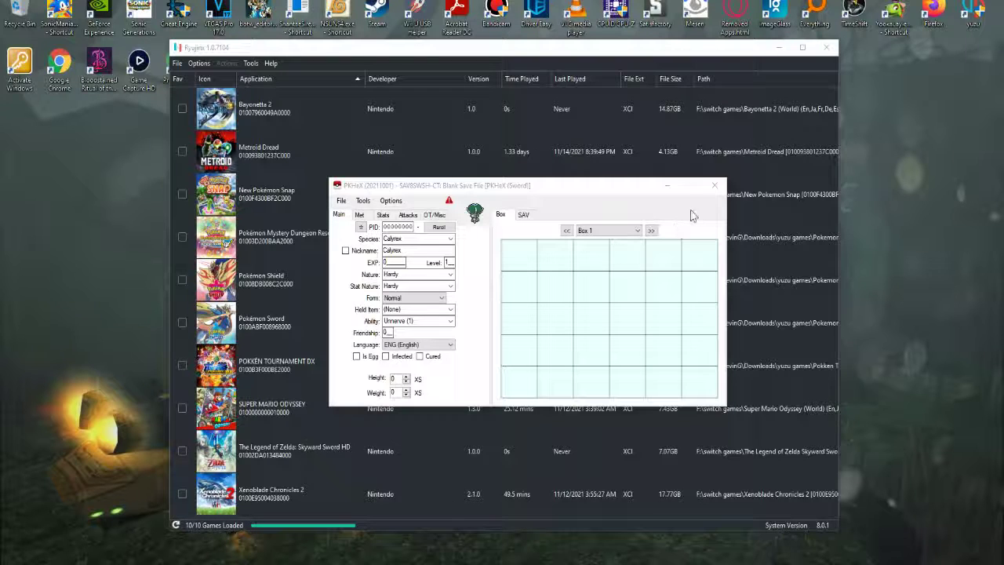
# Move the PKHeX window off the game list and launch Pokémon Sword in Ryujinx
pyautogui.click(692, 215)
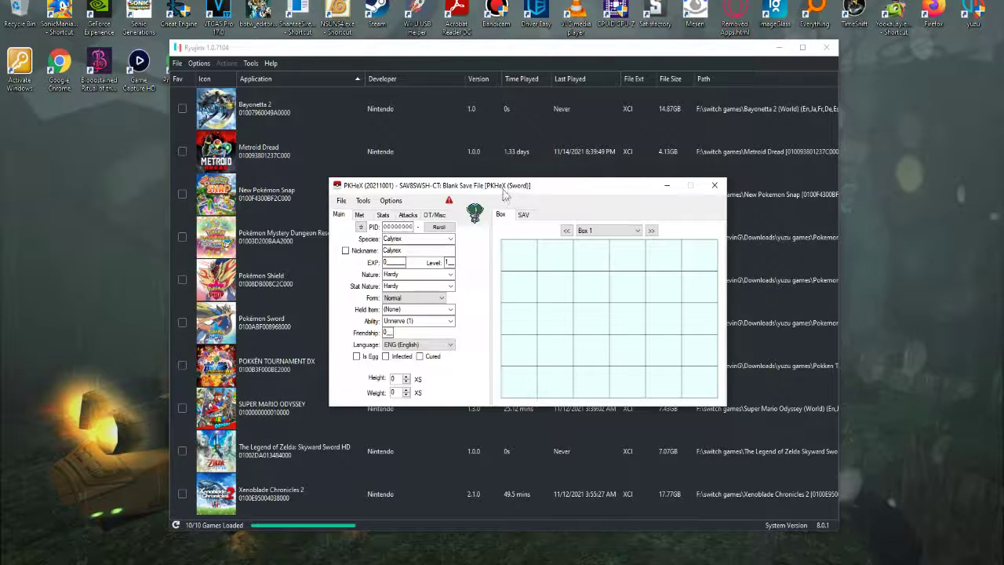
pyautogui.moveTo(505, 195); pyautogui.dragTo(771, 204)
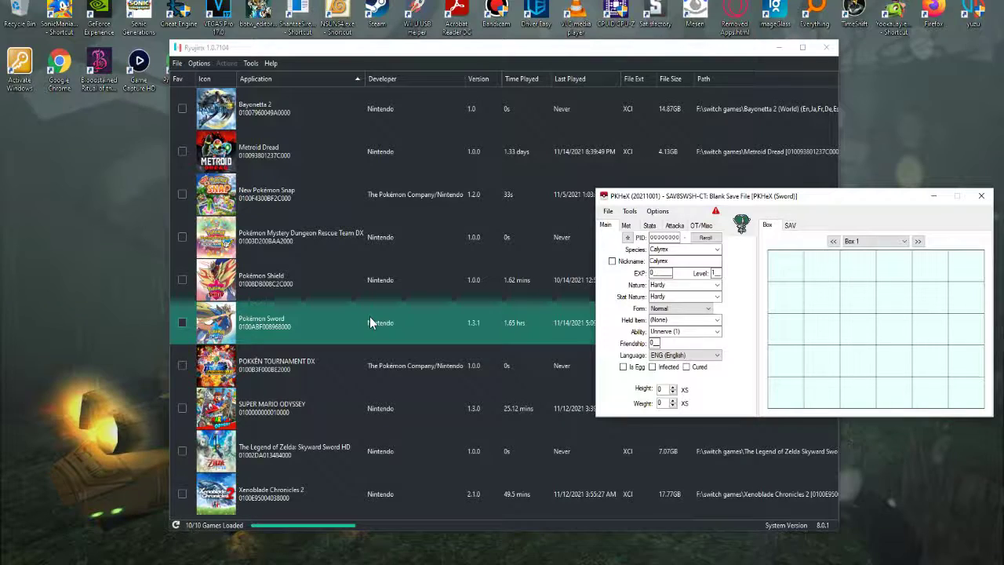
pyautogui.click(367, 321)
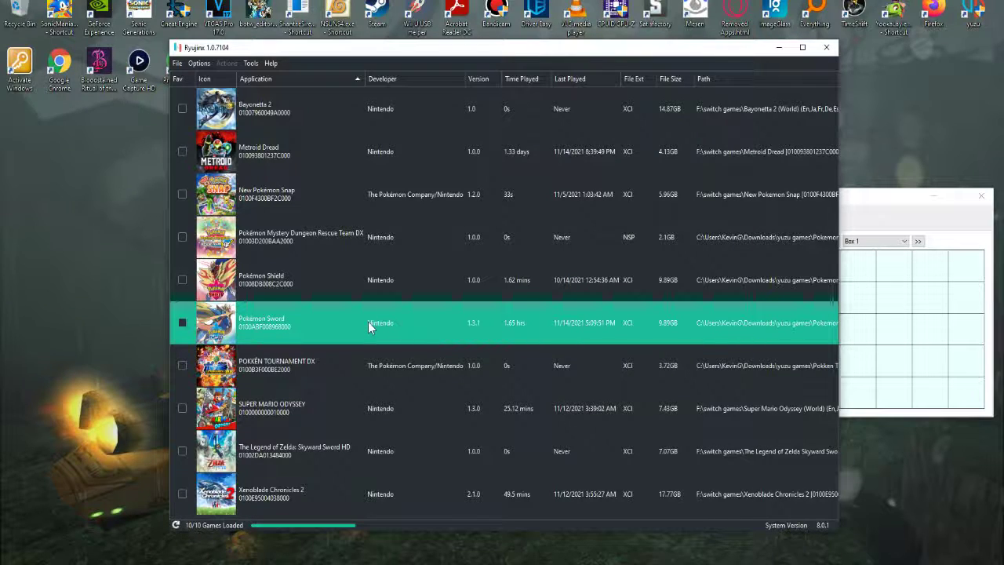
pyautogui.doubleClick(367, 321)
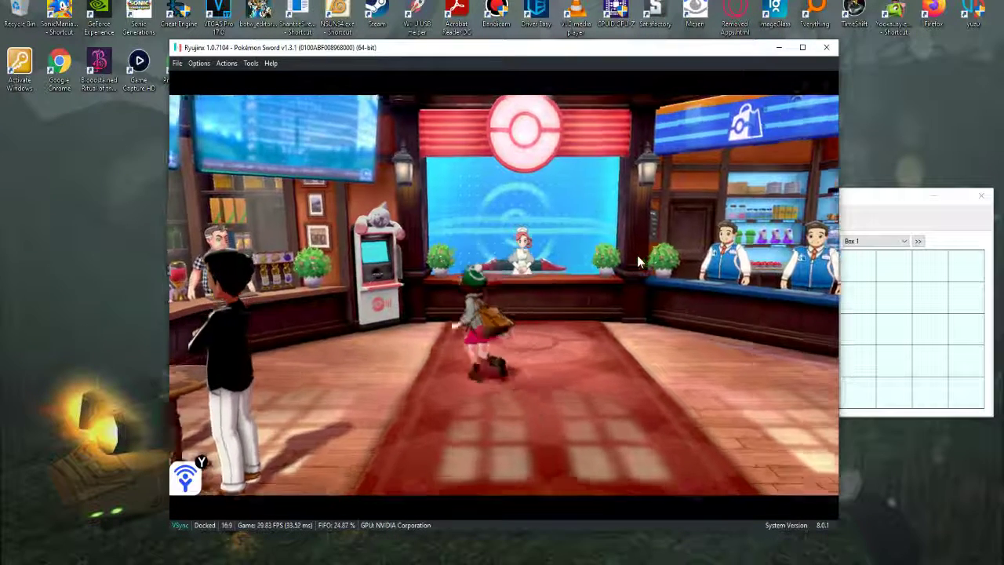
# Open the Pokémon Boxes at the Rotomi terminal, dismiss the tutorial and set the selection mode to Multipurpose
pyautogui.press('z')
pyautogui.press('z')
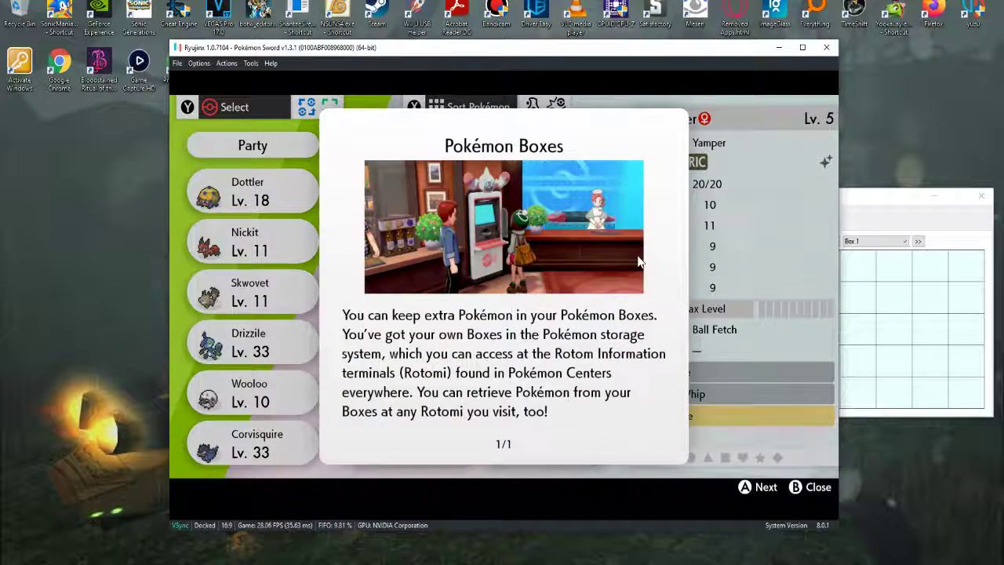
pyautogui.press('z')
pyautogui.press('v')
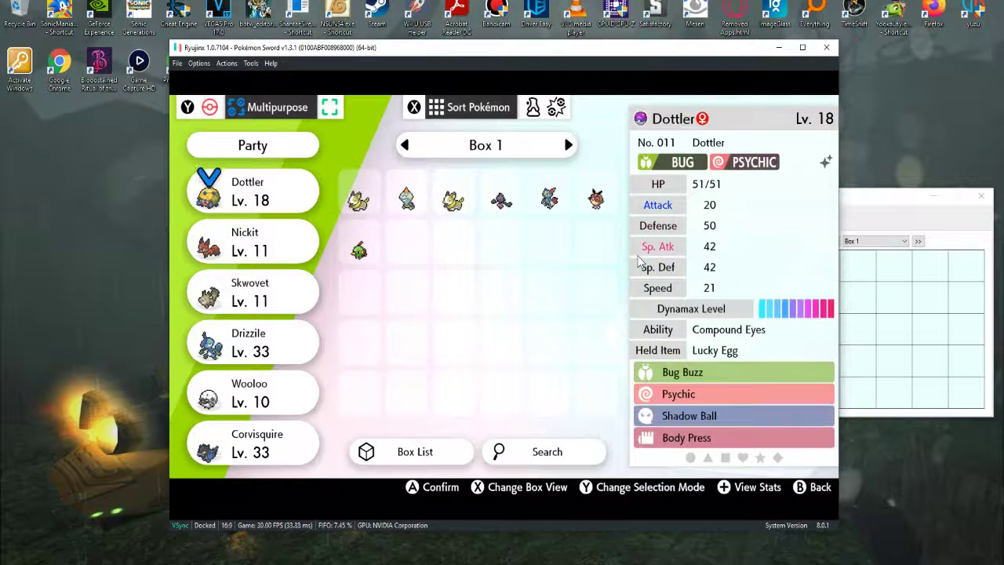
pyautogui.press('v')
pyautogui.press('z')
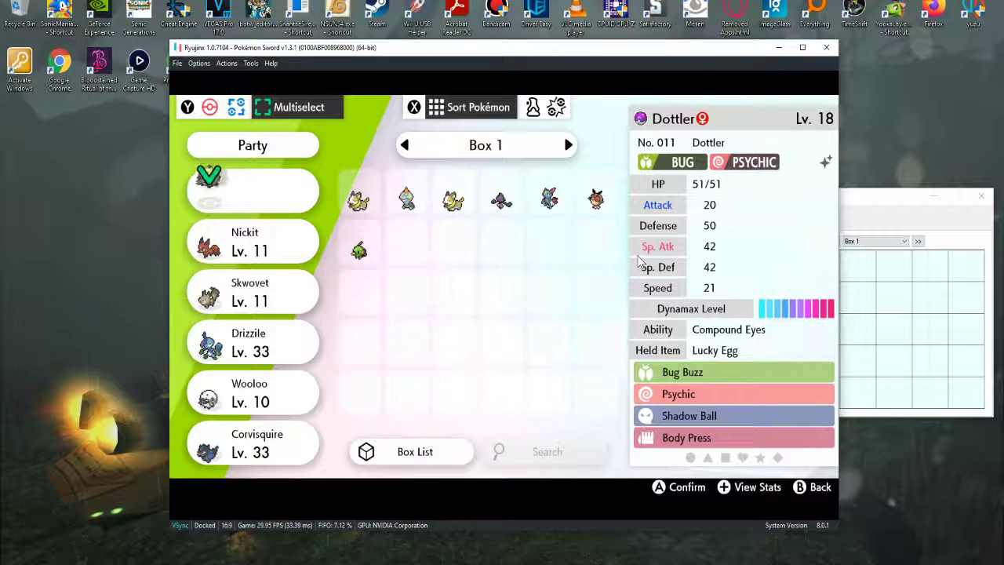
pyautogui.press('x')
pyautogui.press('z')
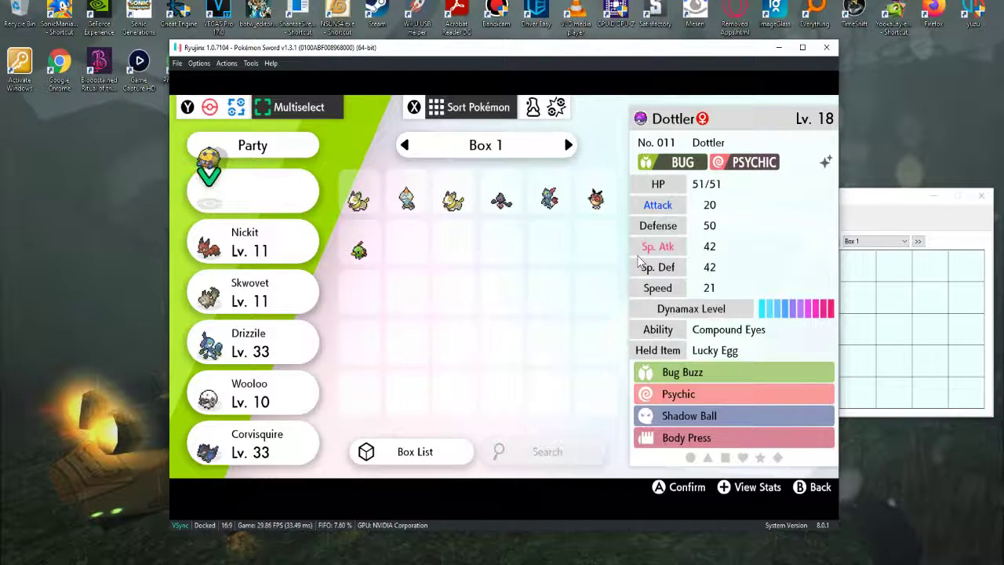
pyautogui.press('x')
pyautogui.press('v')
pyautogui.press('v')
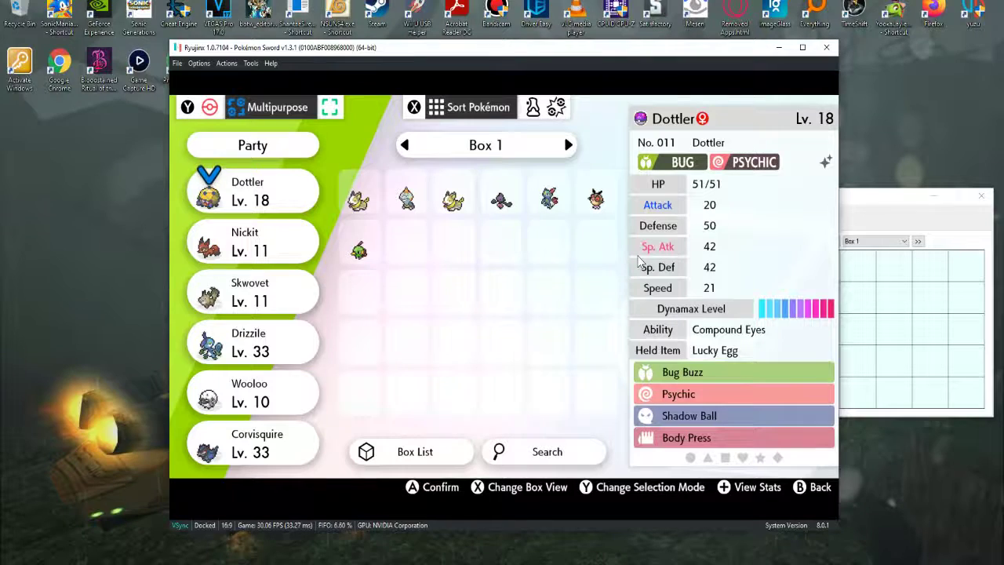
# Examine the stats, abilities and moves of each Pokémon in the party
pyautogui.press('+')
pyautogui.press('+')
pyautogui.press('Down')
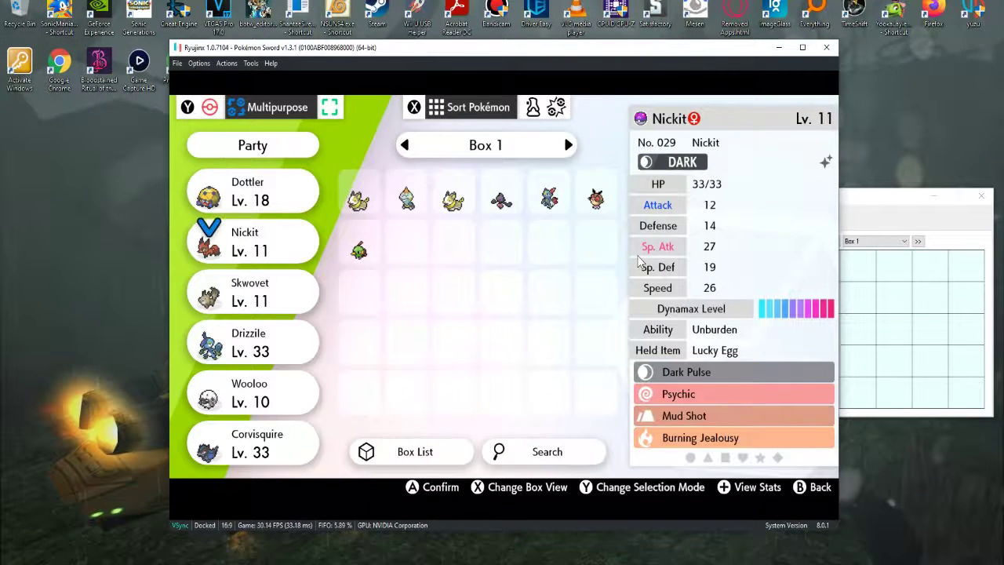
pyautogui.press('Down')
pyautogui.press('Down')
pyautogui.press('Down')
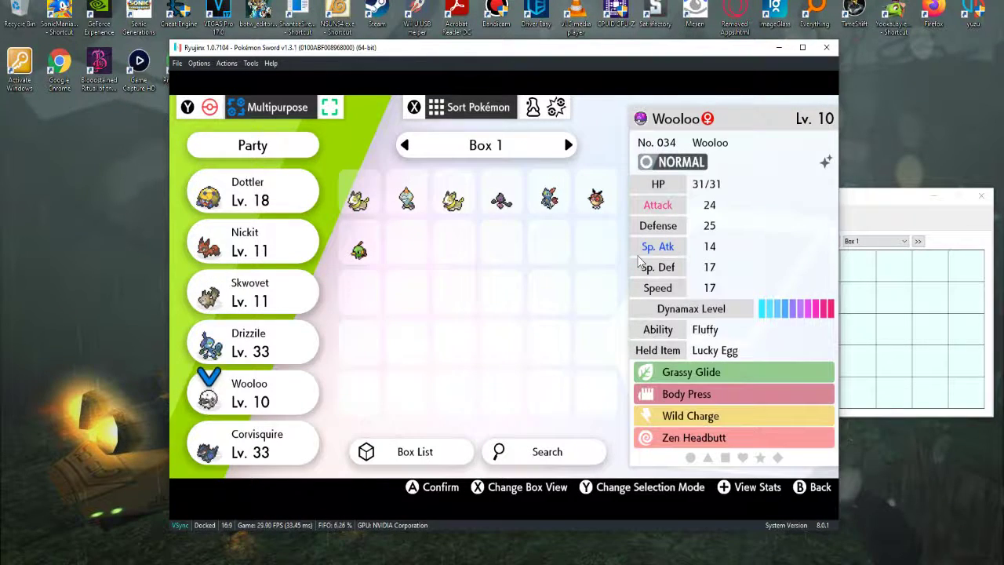
pyautogui.press('Down')
pyautogui.press('Up')
pyautogui.press('Up')
pyautogui.press('Up')
pyautogui.press('Up')
pyautogui.press('Up')
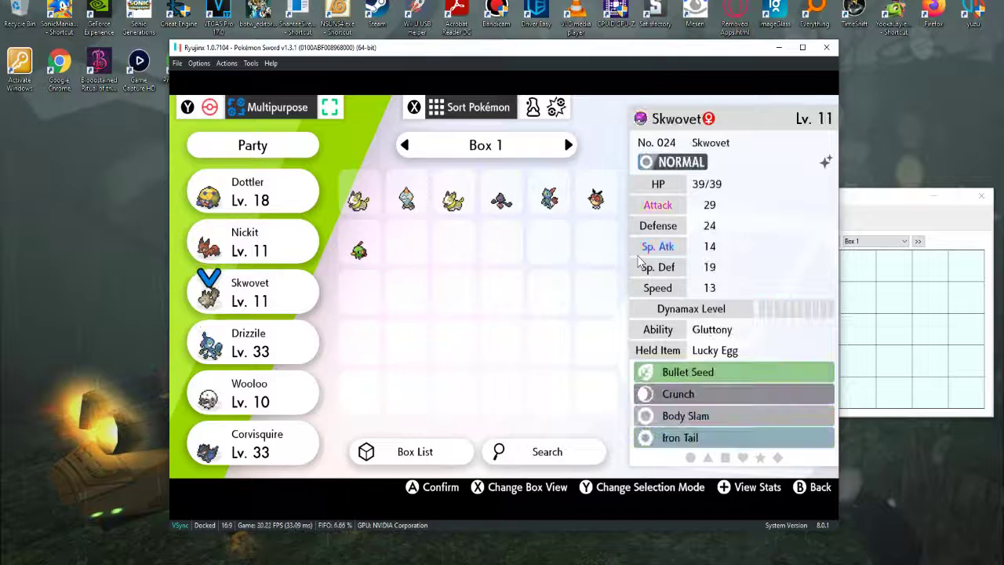
# Examine the Pokémon stored in Box 1 through Natu, and leave the storage system
pyautogui.press('Right')
pyautogui.press('Right')
pyautogui.press('Right')
pyautogui.press('Right')
pyautogui.press('Right')
pyautogui.press('Right')
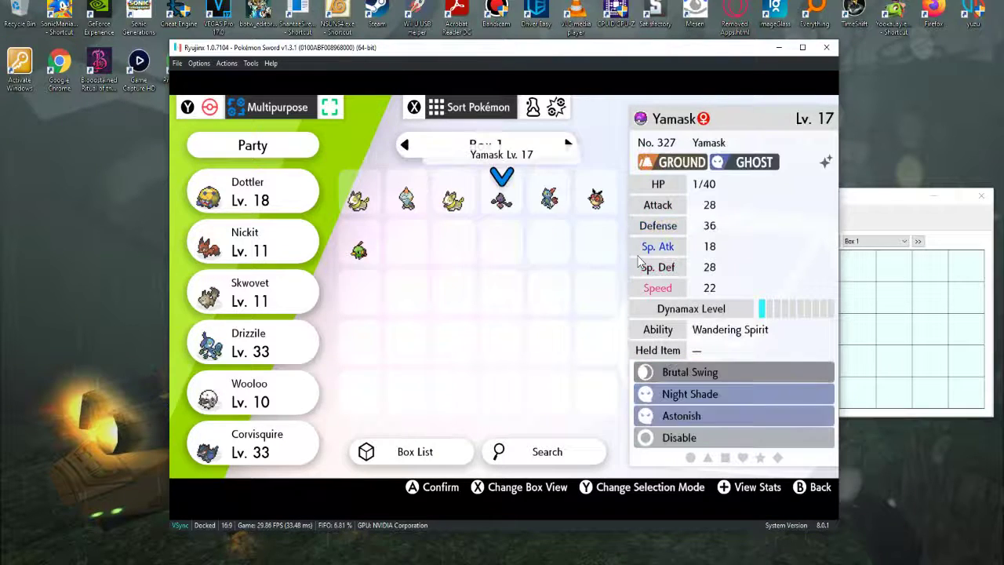
pyautogui.press('Down')
pyautogui.press('Left')
pyautogui.press('Left')
pyautogui.press('Left')
pyautogui.press('Left')
pyautogui.press('Left')
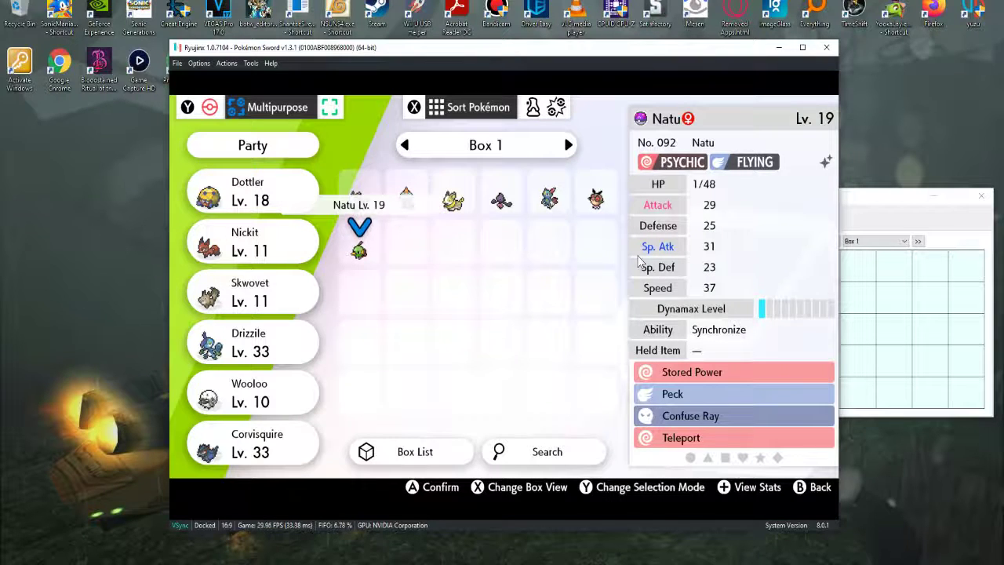
pyautogui.press('x')
pyautogui.press('x')
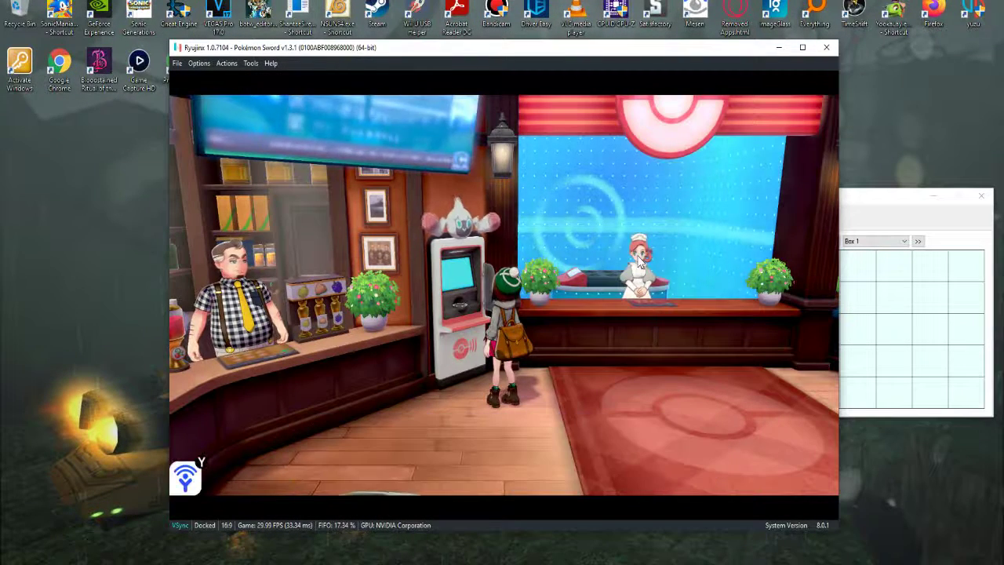
pyautogui.press('s')
pyautogui.press('w')
pyautogui.press('z')
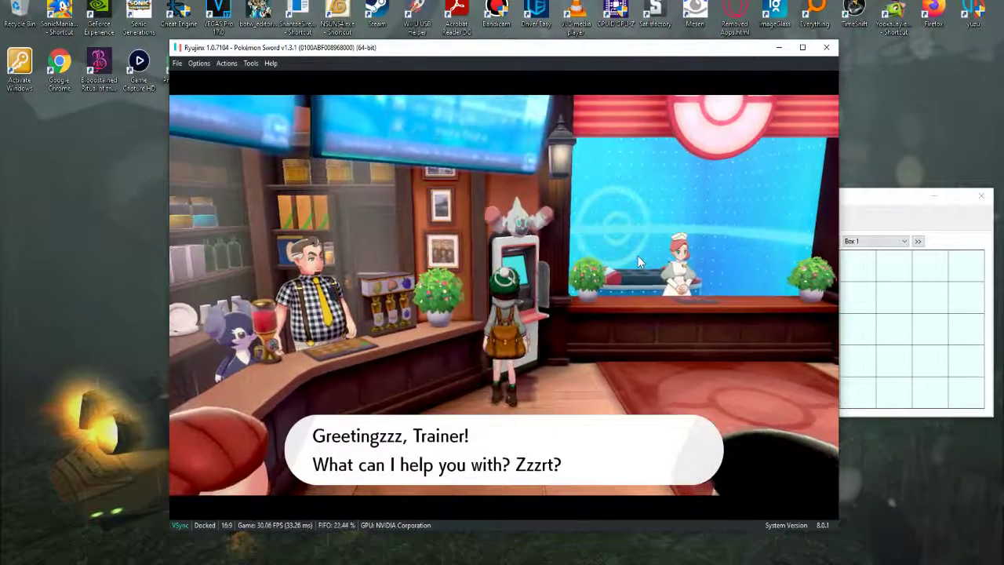
pyautogui.press('x')
# Open the bag from the game menu, look through its item pockets and return to the menu
pyautogui.press('c')
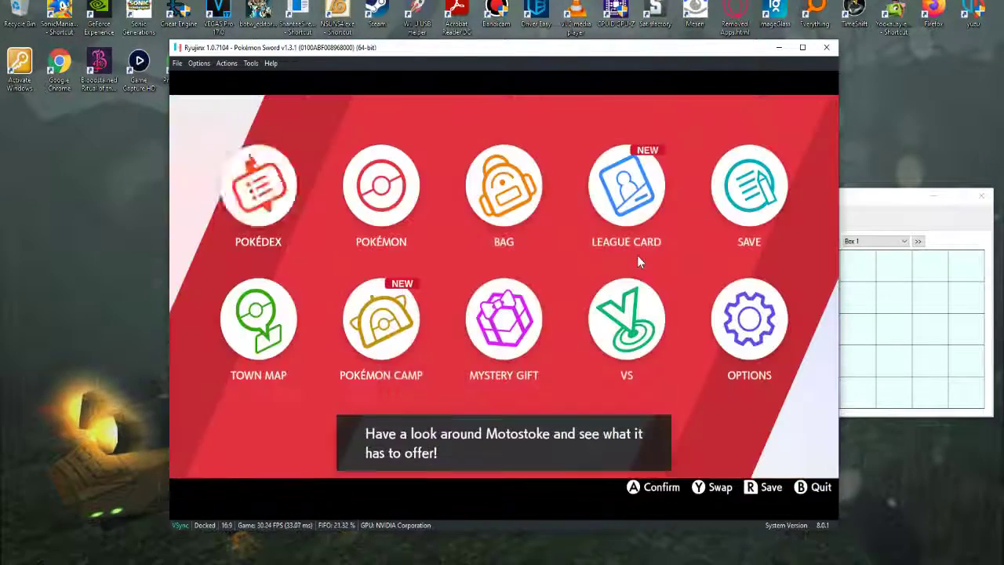
pyautogui.press('d')
pyautogui.press('z')
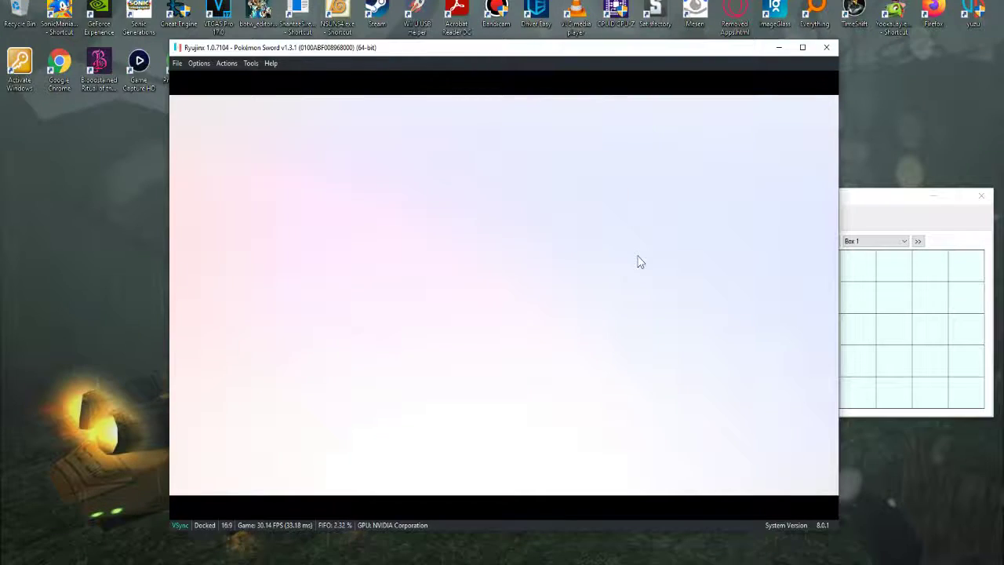
pyautogui.press('d')
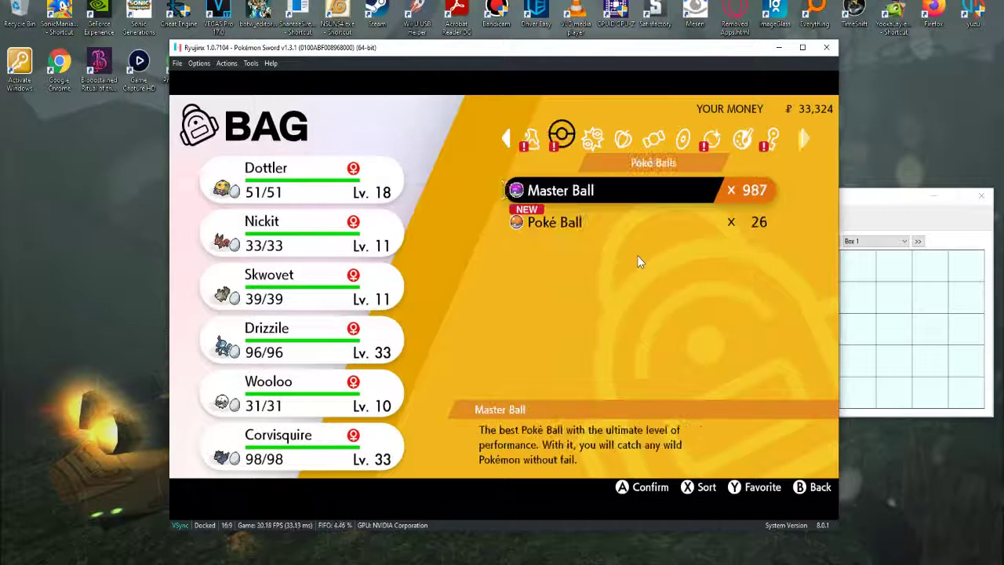
pyautogui.press('d')
pyautogui.press('d')
pyautogui.press('d')
pyautogui.press('d')
pyautogui.press('d')
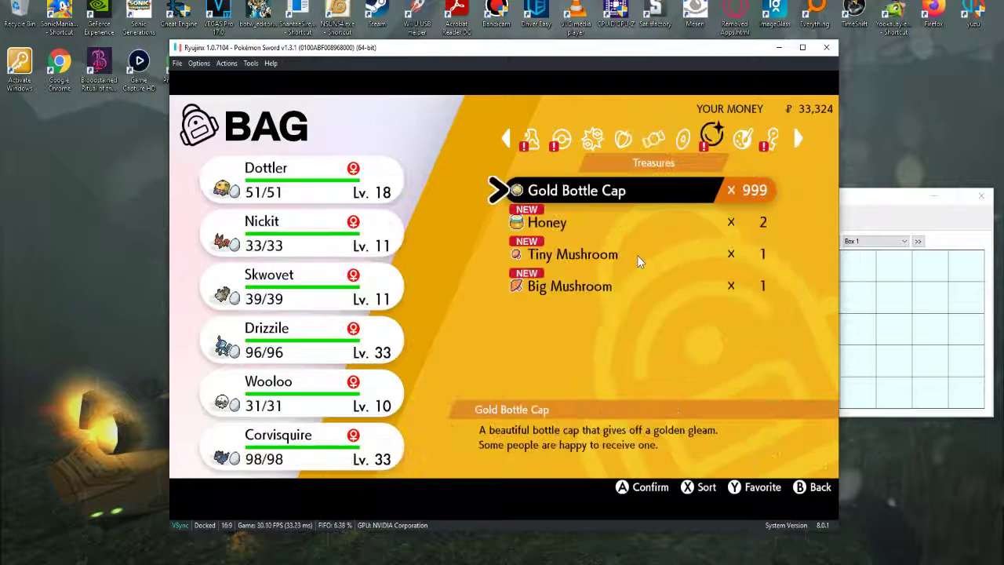
pyautogui.press('d')
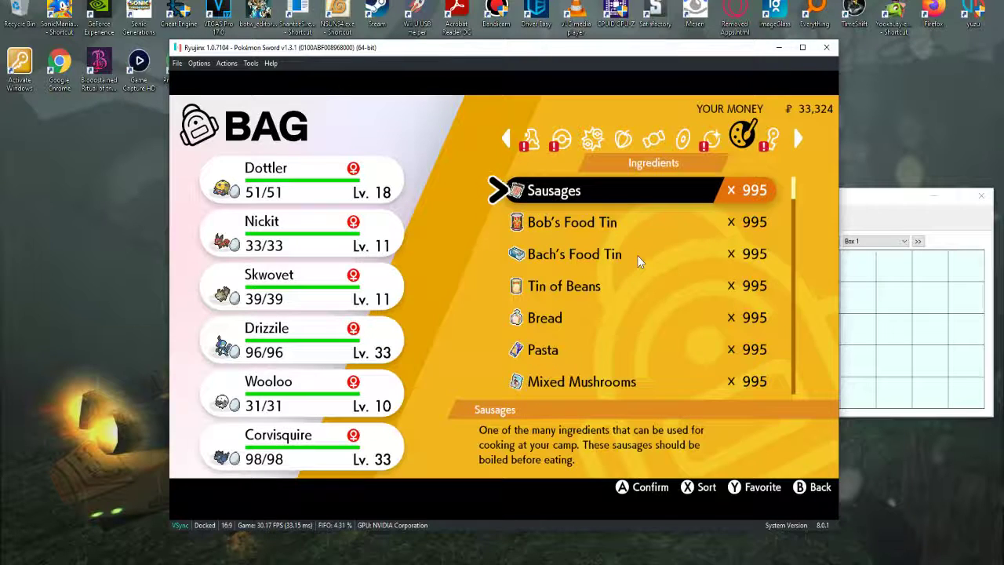
pyautogui.press('d')
pyautogui.press('x')
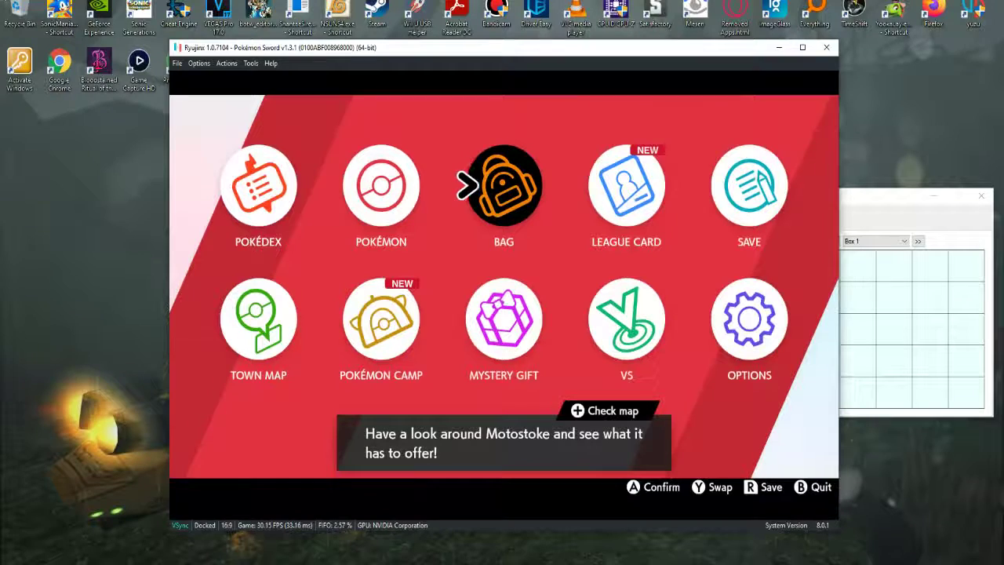
# Stop the emulation and bring the PKHeX window back over the middle of the game list
pyautogui.click(227, 63)
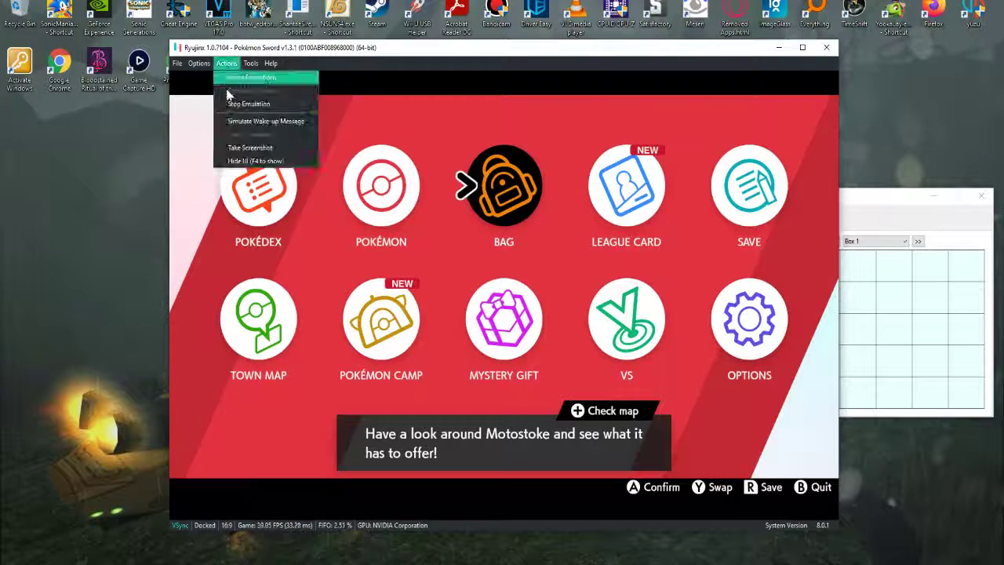
pyautogui.click(231, 105)
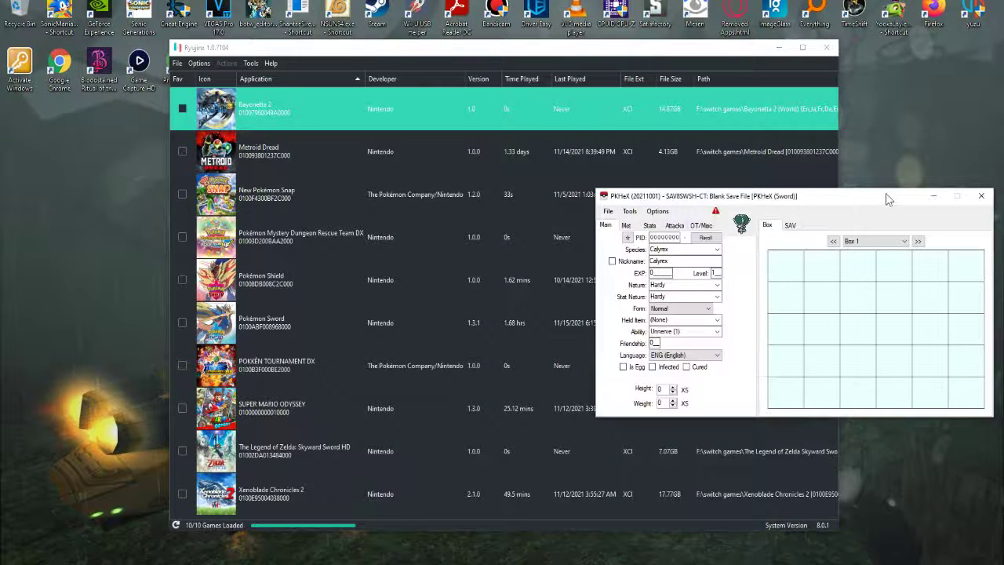
pyautogui.moveTo(885, 194); pyautogui.dragTo(643, 230)
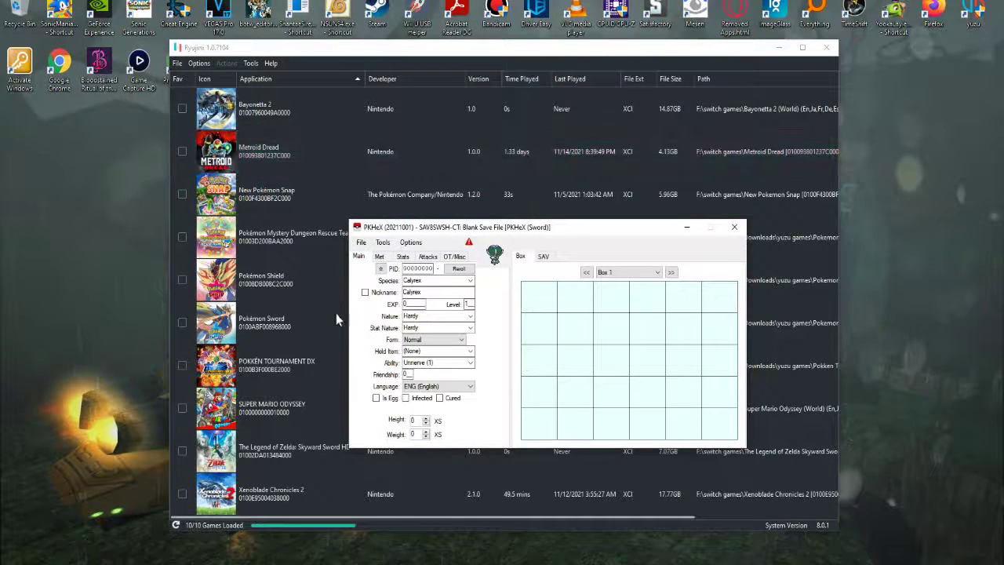
# Open the user save directory of Pokémon Sword and place its folder window over the game list
pyautogui.click(253, 329)
pyautogui.rightClick(253, 329)
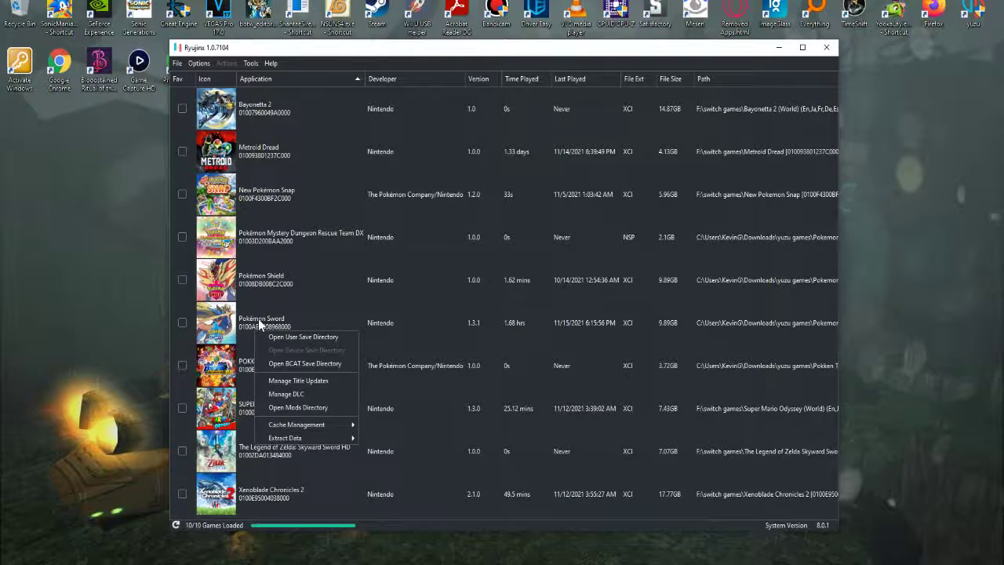
pyautogui.click(258, 325)
pyautogui.rightClick(256, 327)
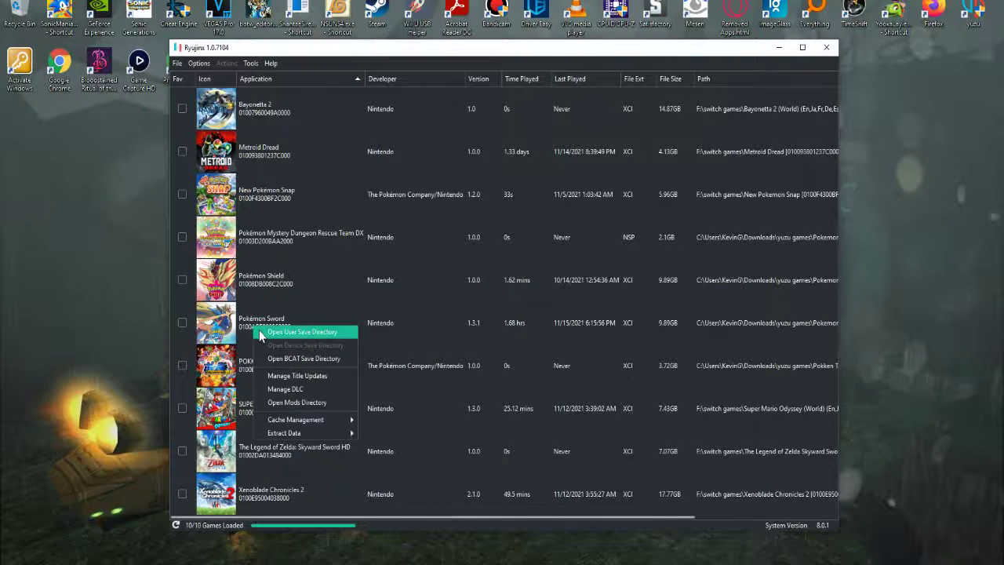
pyautogui.click(312, 331)
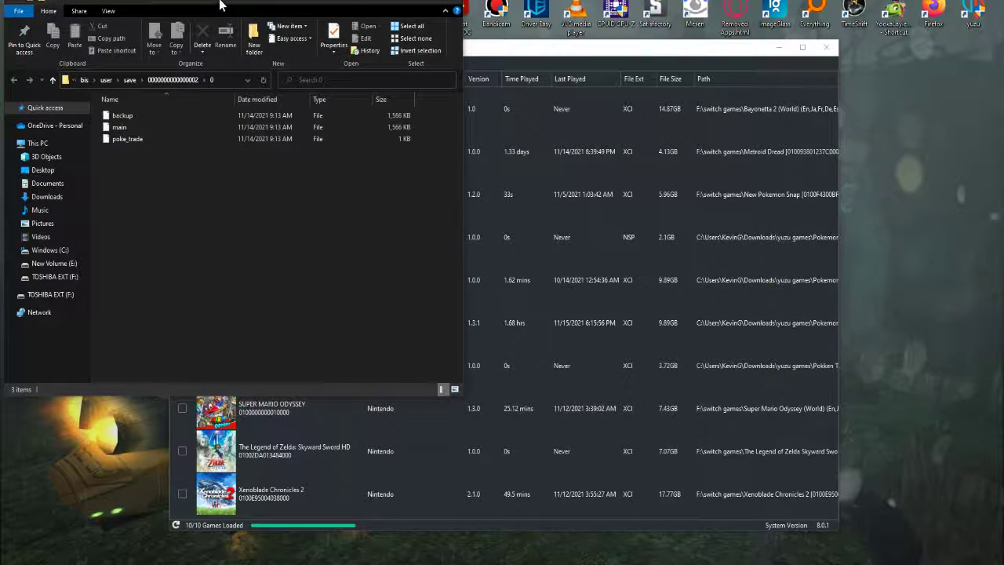
pyautogui.moveTo(222, 8); pyautogui.dragTo(428, 124)
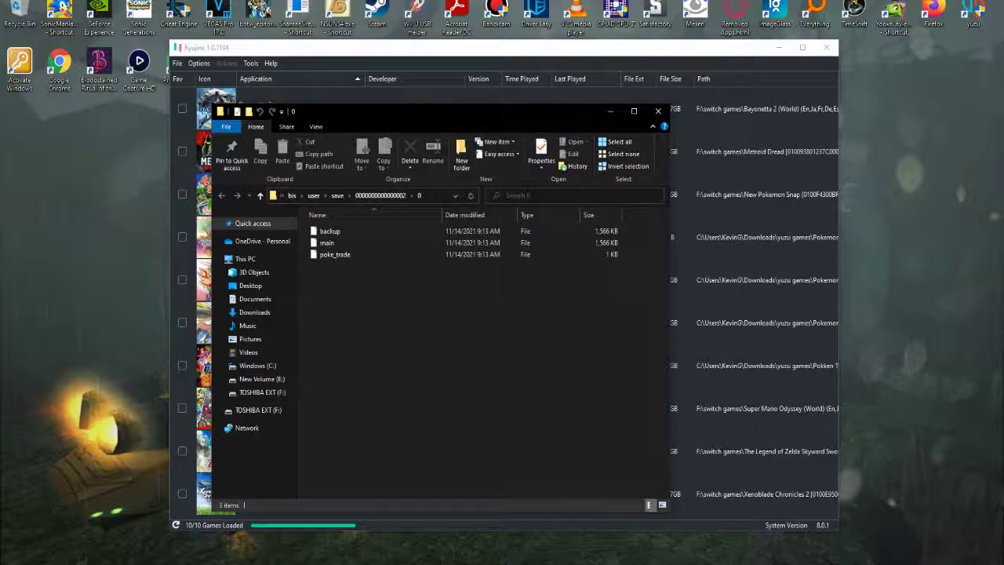
# Load the main save file from the save folder into PKHeX and reposition the editor window
pyautogui.click(332, 244)
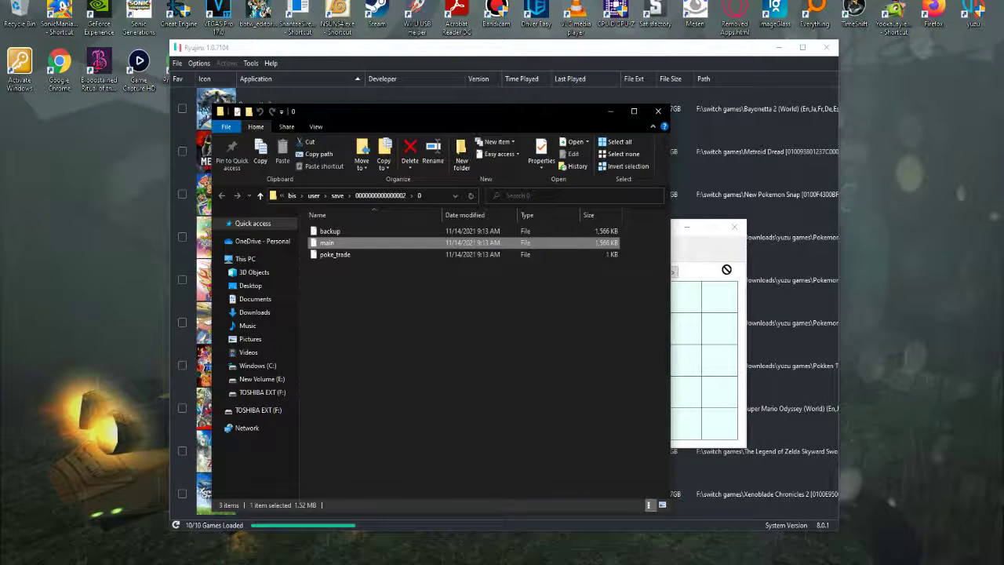
pyautogui.moveTo(643, 229); pyautogui.dragTo(669, 236)
pyautogui.click(673, 230)
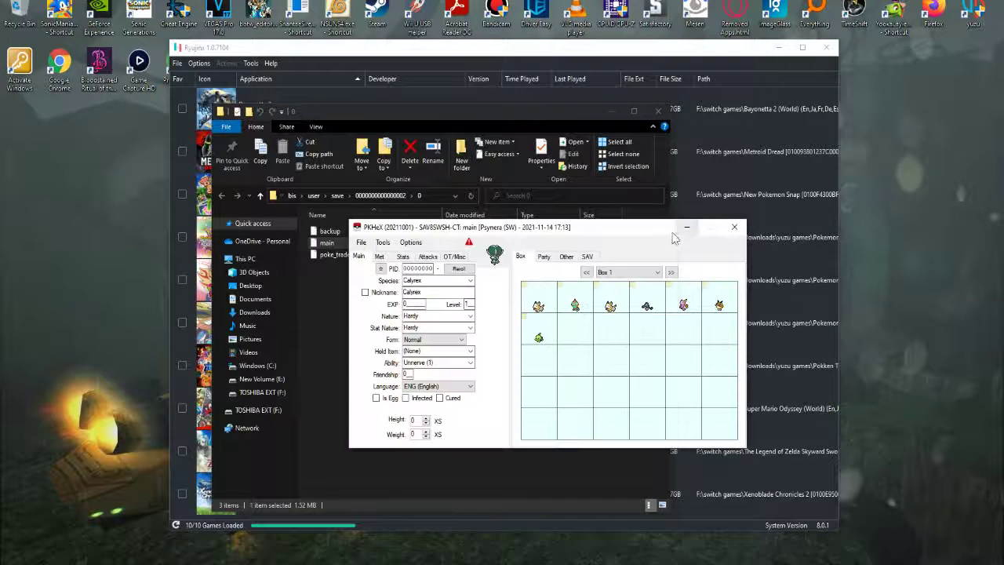
pyautogui.moveTo(674, 230); pyautogui.dragTo(626, 206)
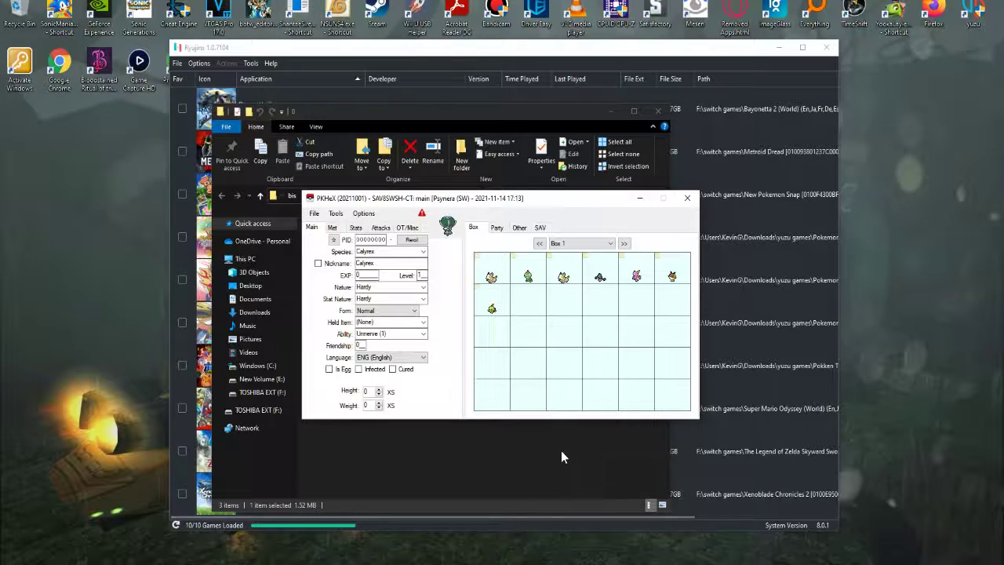
# Check the loaded save's Box 1 and party Pokémon, and return to the box view
pyautogui.moveTo(526, 274)
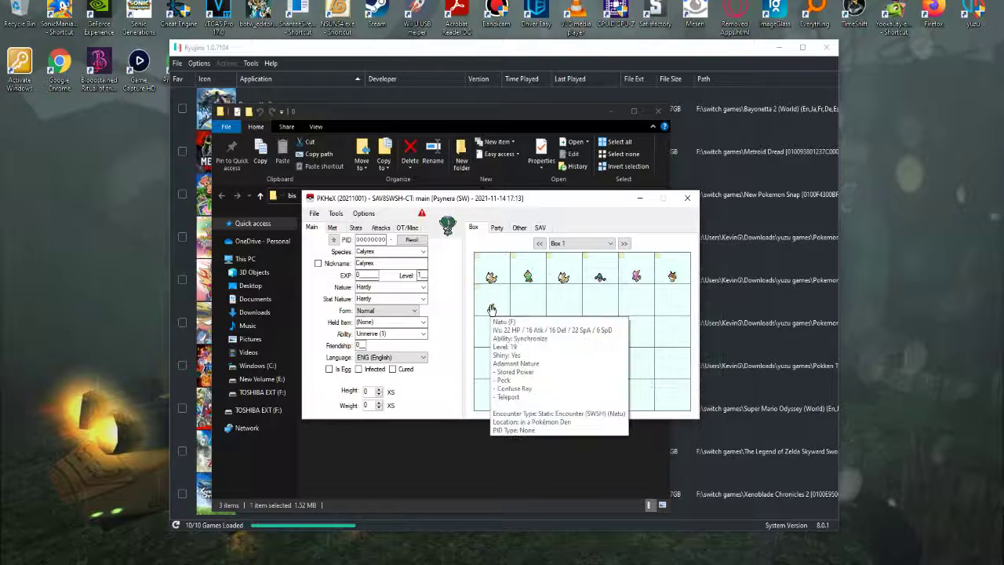
pyautogui.click(498, 228)
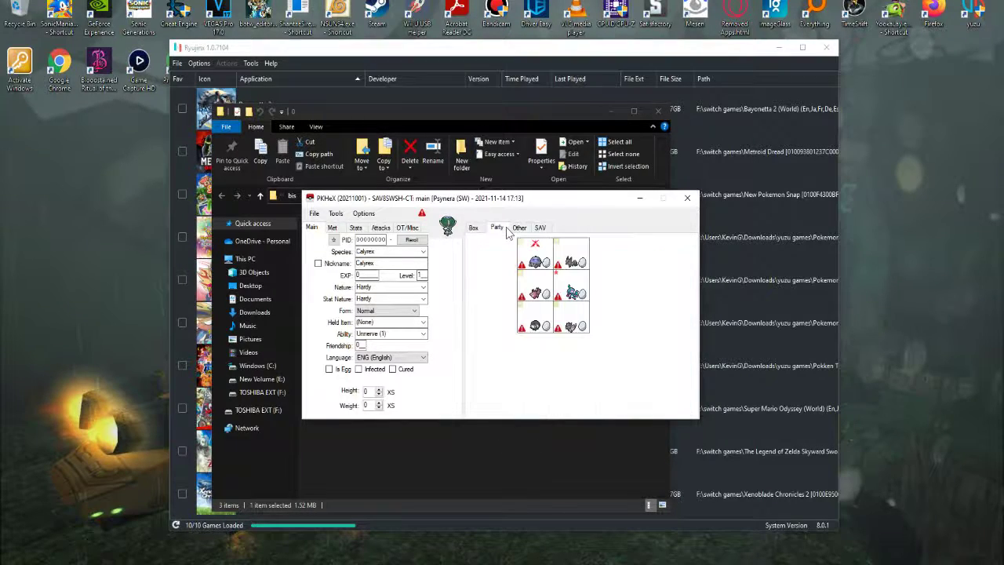
pyautogui.click(483, 228)
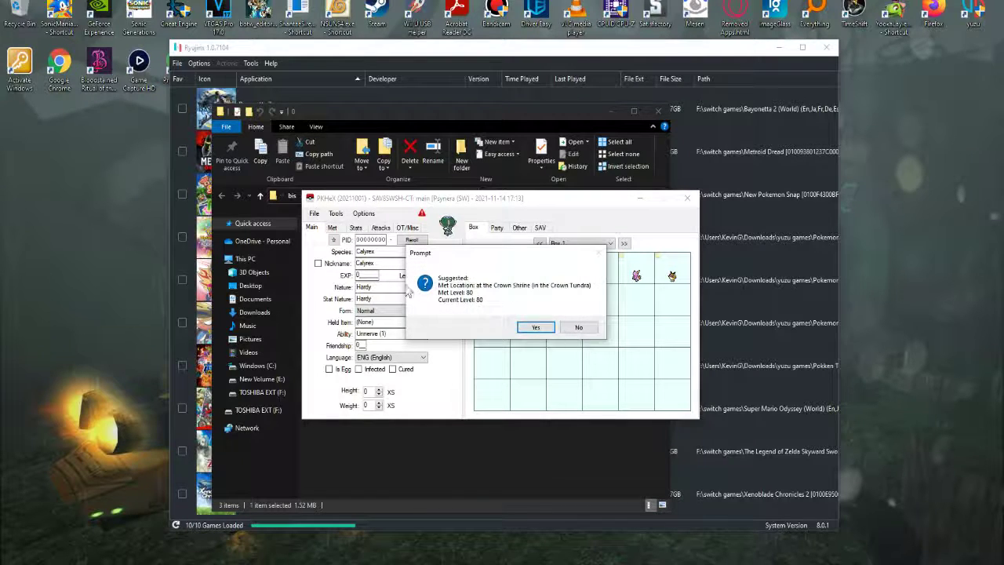
# Apply the suggested met data and level 80 to Calyrex, met at the Crown Shrine, and make it shiny
pyautogui.click(580, 328)
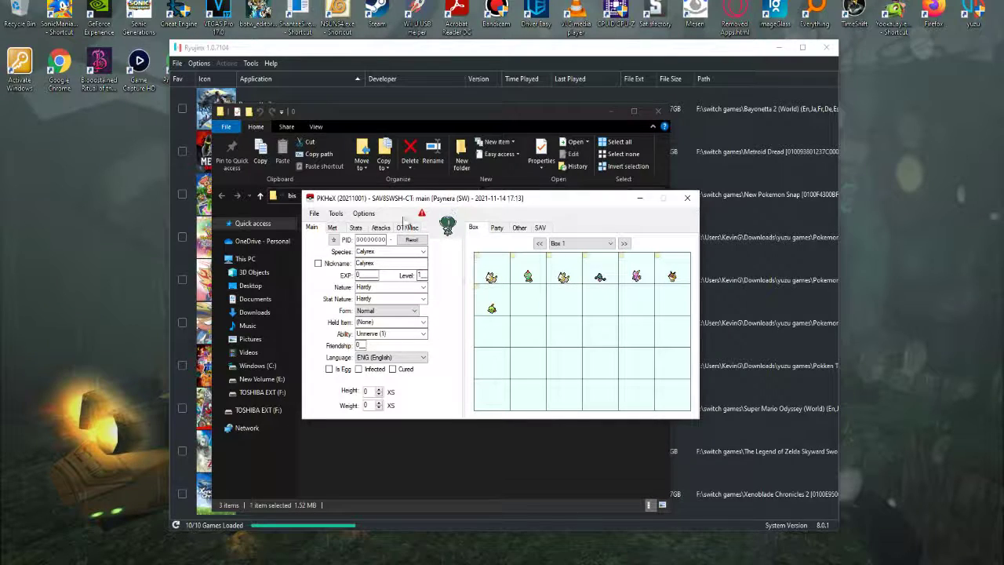
pyautogui.click(332, 240)
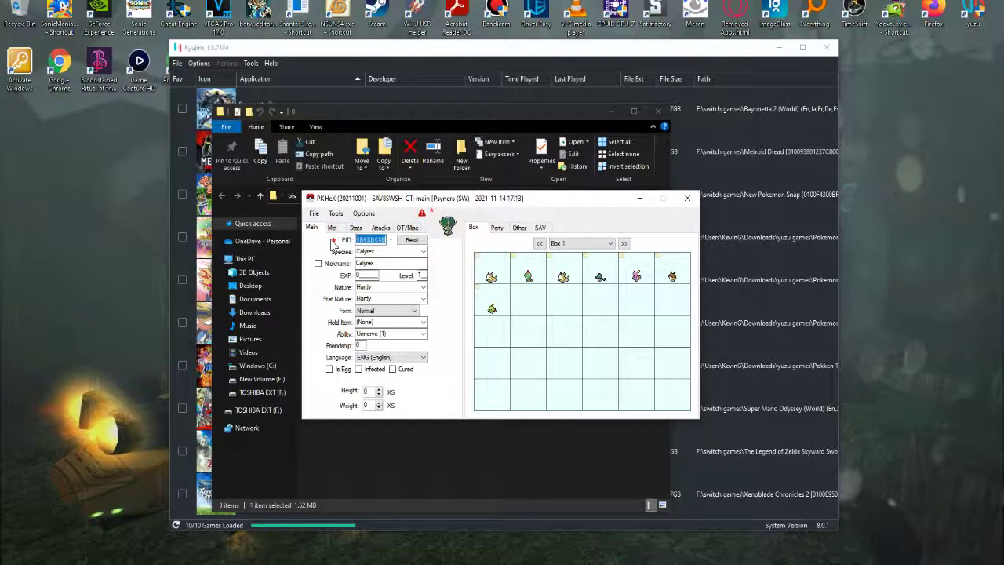
pyautogui.click(411, 240)
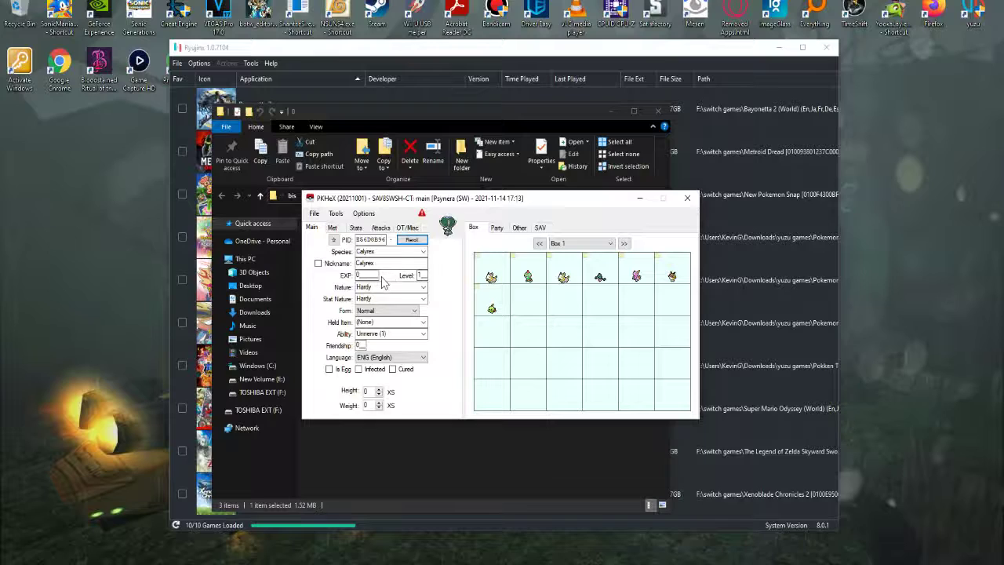
pyautogui.click(403, 275)
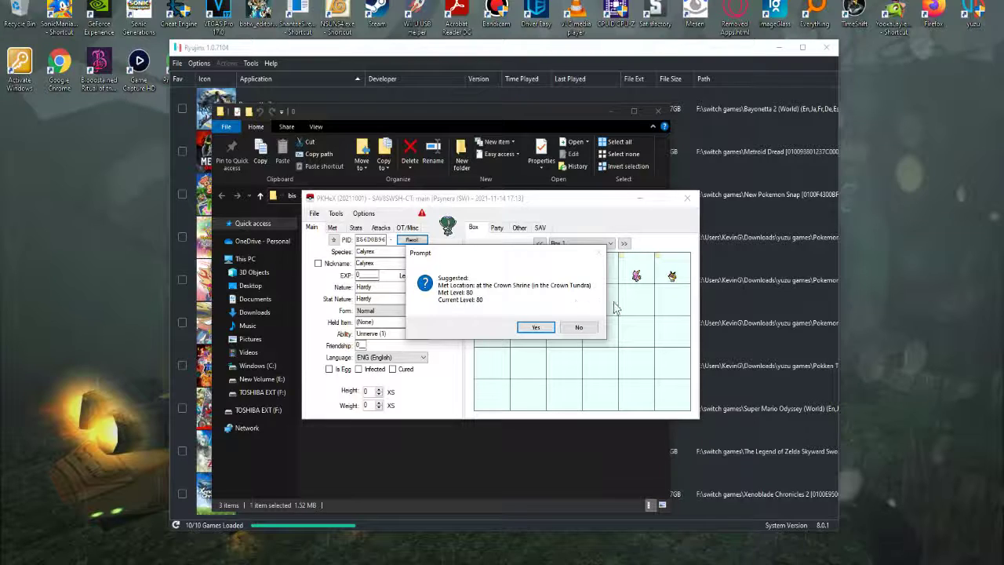
pyautogui.click(537, 327)
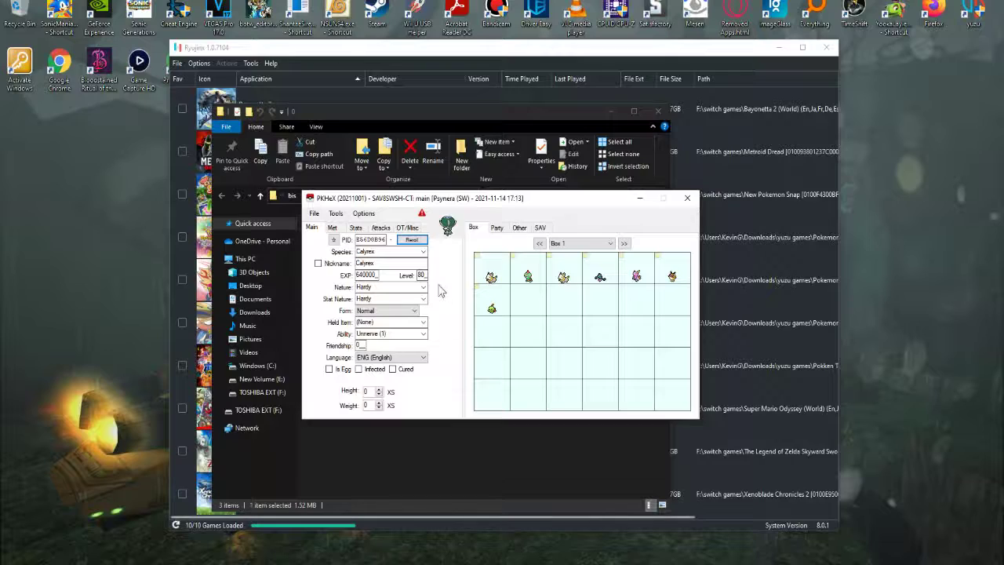
pyautogui.click(412, 239)
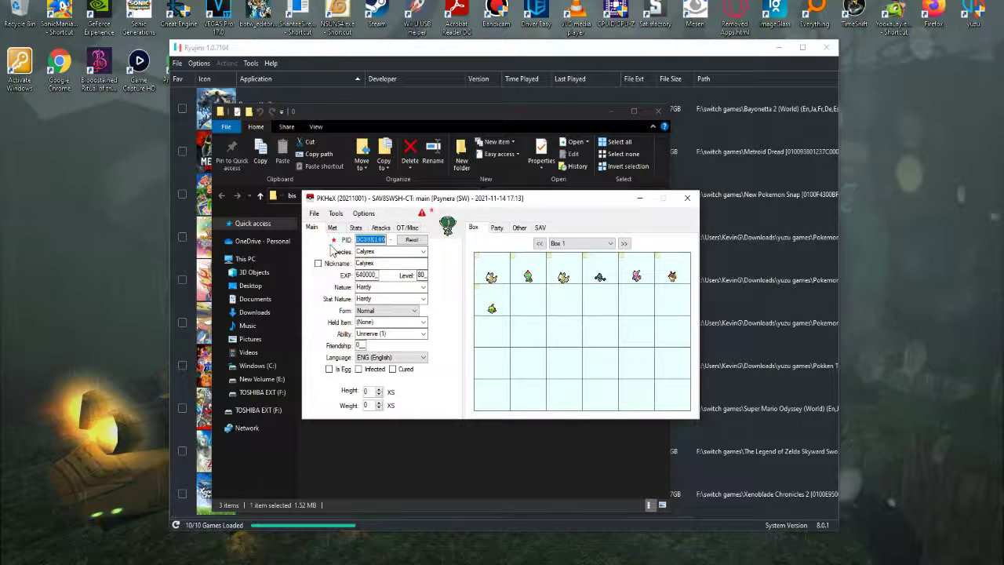
# Set both Calyrex's nature and stat nature to Modest, keeping the Normal form
pyautogui.click(416, 287)
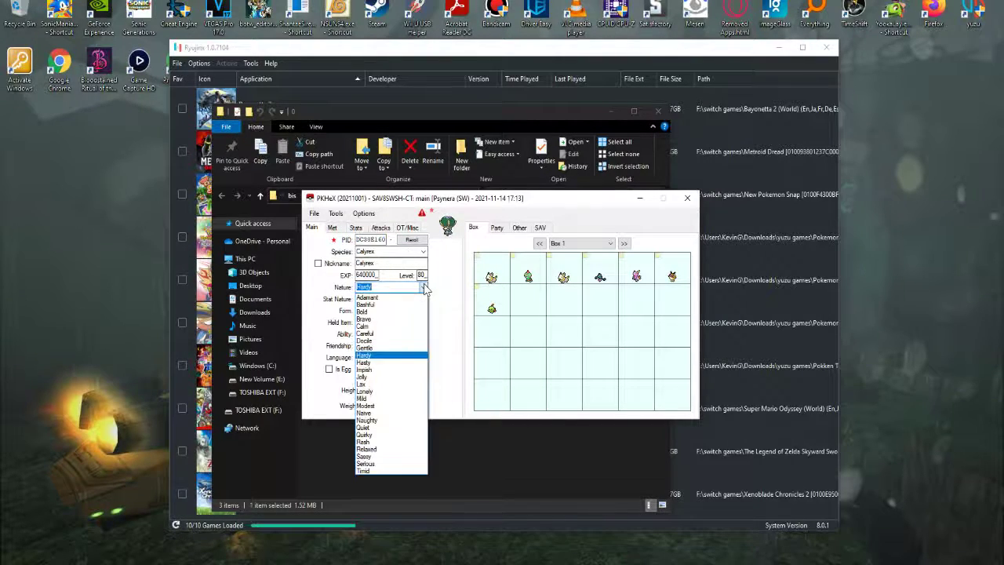
pyautogui.click(397, 407)
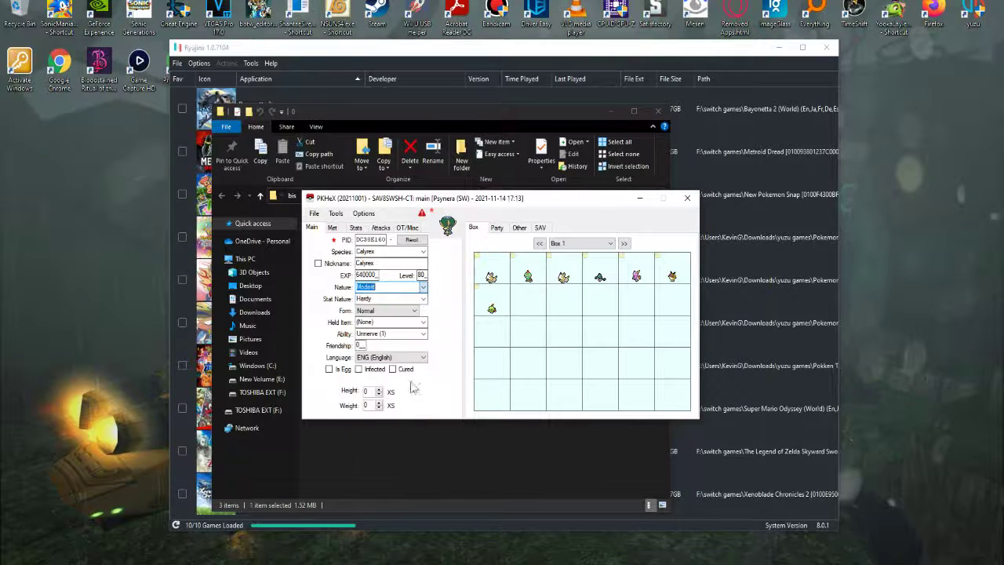
pyautogui.click(424, 299)
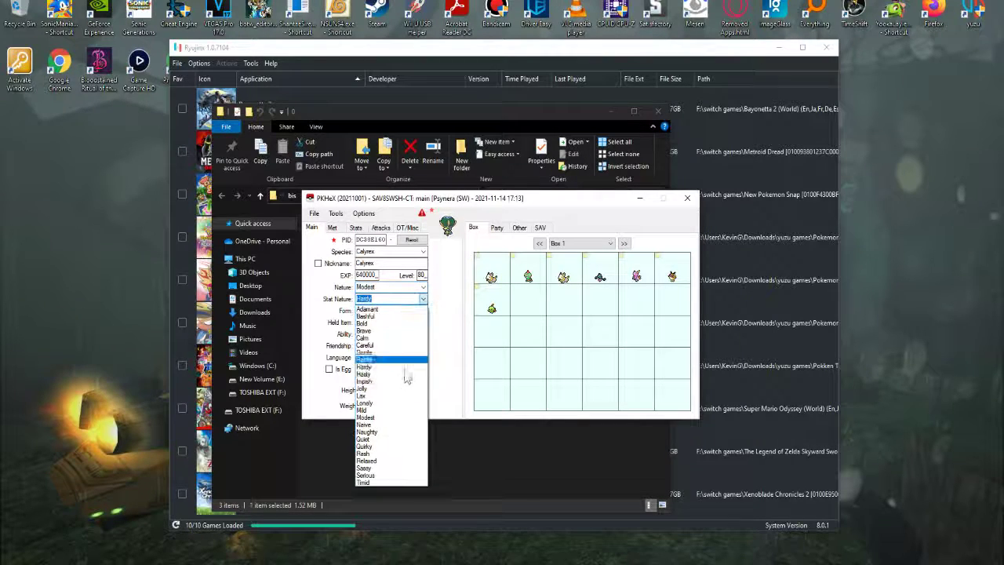
pyautogui.click(401, 419)
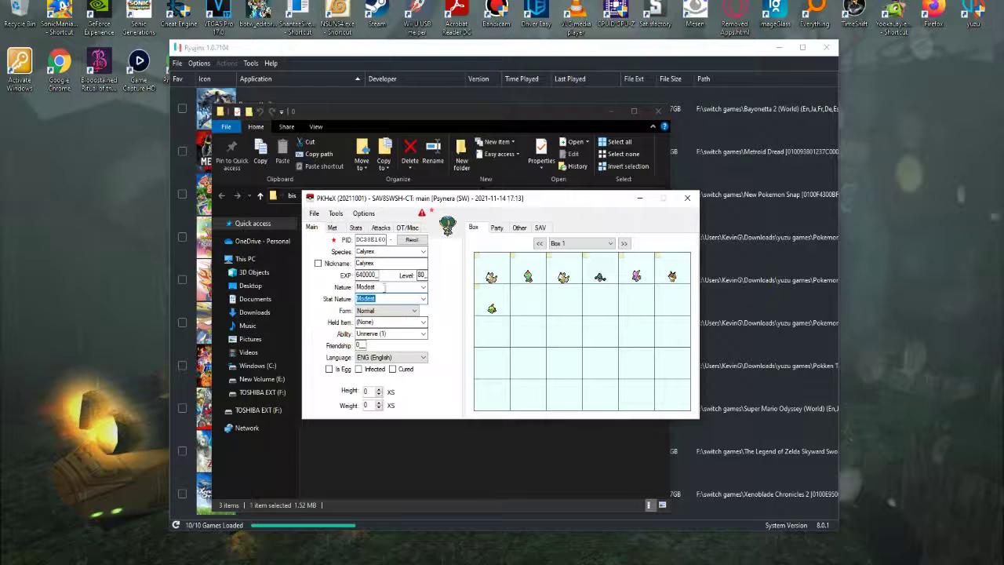
pyautogui.click(423, 288)
pyautogui.click(397, 406)
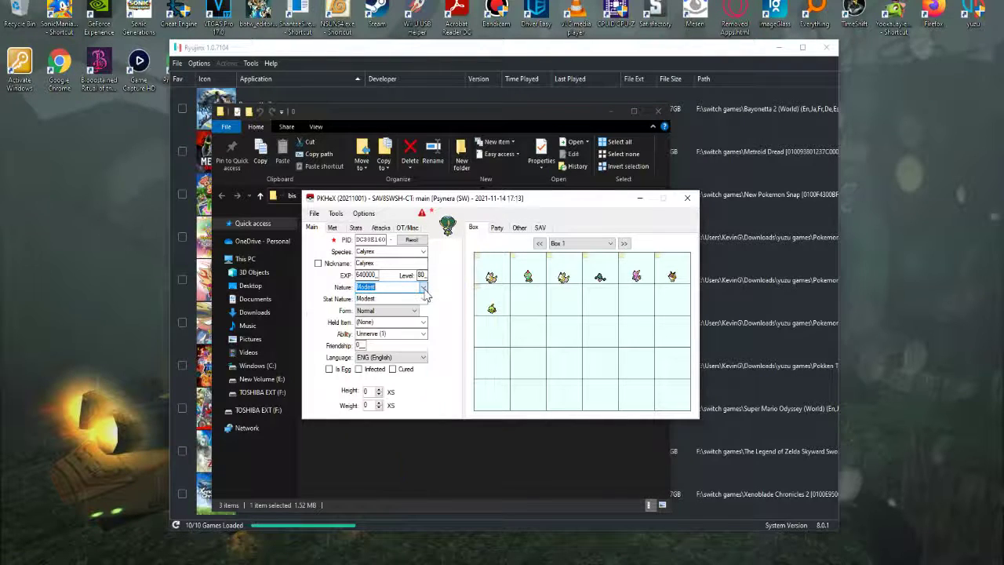
pyautogui.click(424, 298)
pyautogui.click(400, 416)
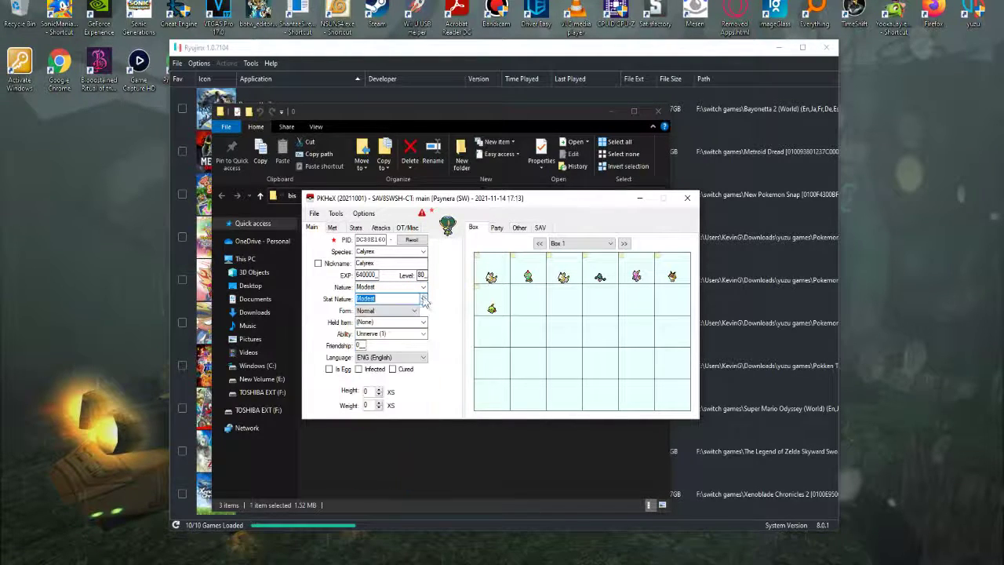
pyautogui.click(409, 311)
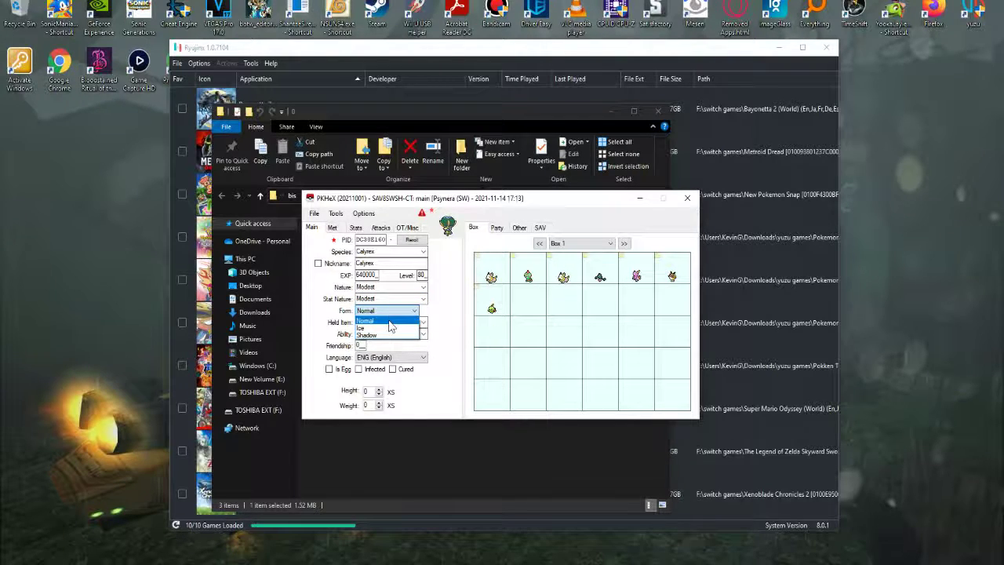
pyautogui.click(394, 314)
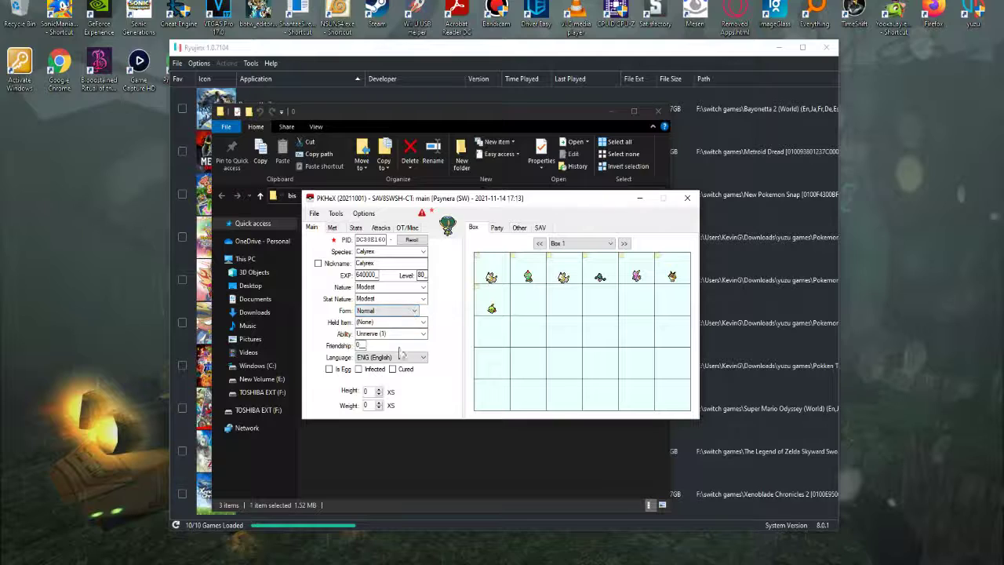
# Give Calyrex a Lucky Egg as held item and set its friendship to 255, keeping the Unnerve (1) ability
pyautogui.click(422, 324)
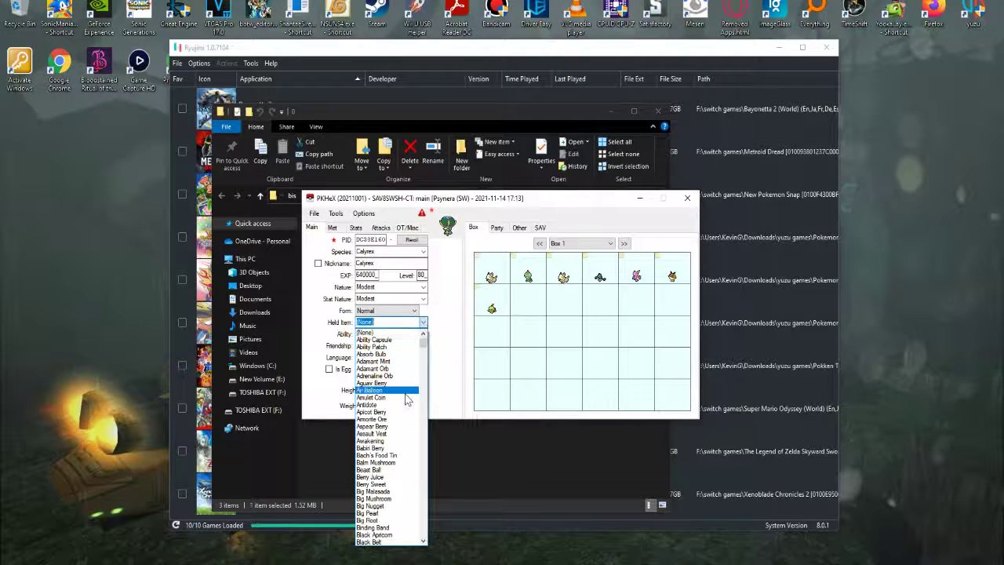
pyautogui.write('yck')
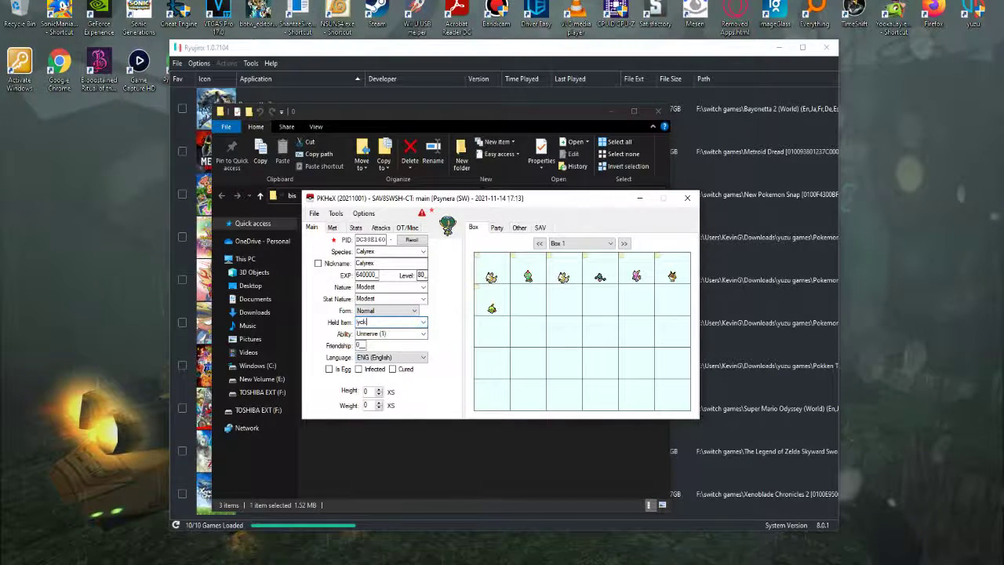
pyautogui.press('BackSpace')
pyautogui.press('BackSpace')
pyautogui.write('luck Incense')
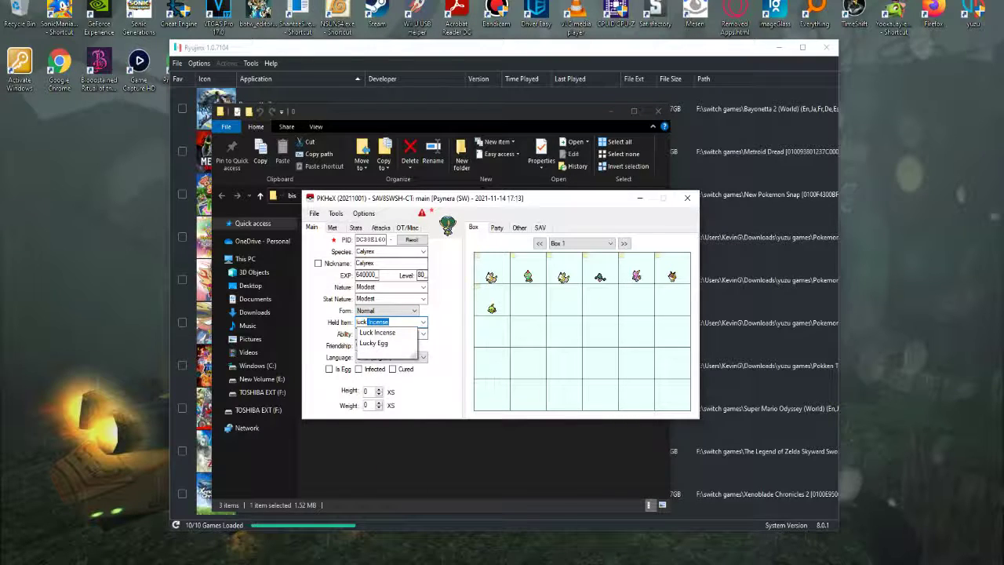
pyautogui.click(405, 343)
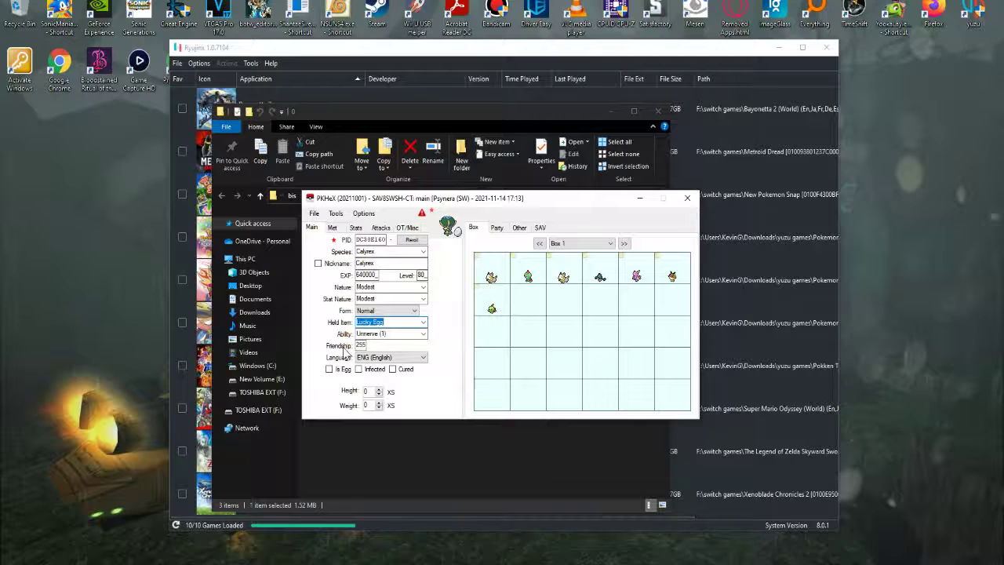
pyautogui.click(349, 346)
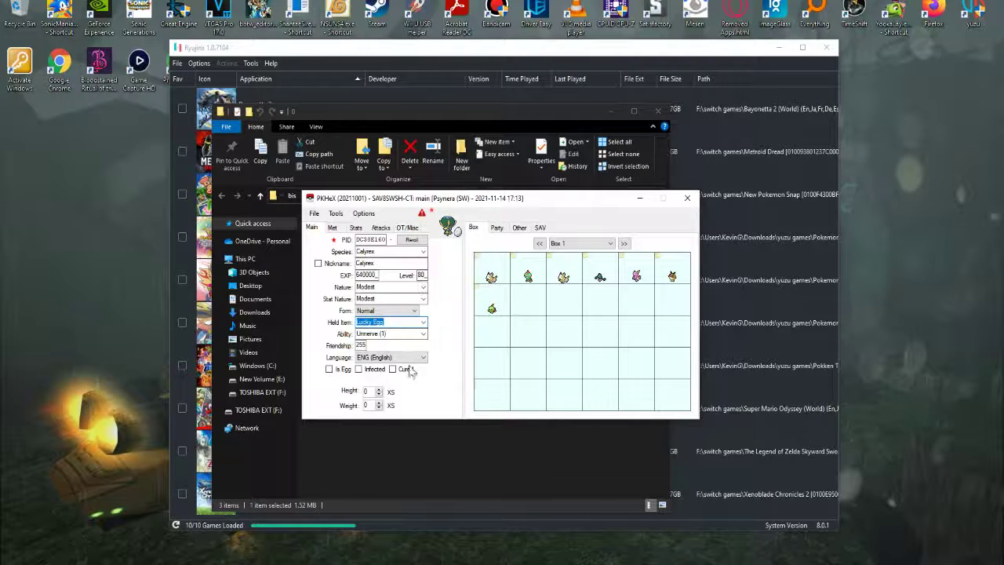
pyautogui.click(422, 336)
pyautogui.click(423, 336)
pyautogui.click(422, 335)
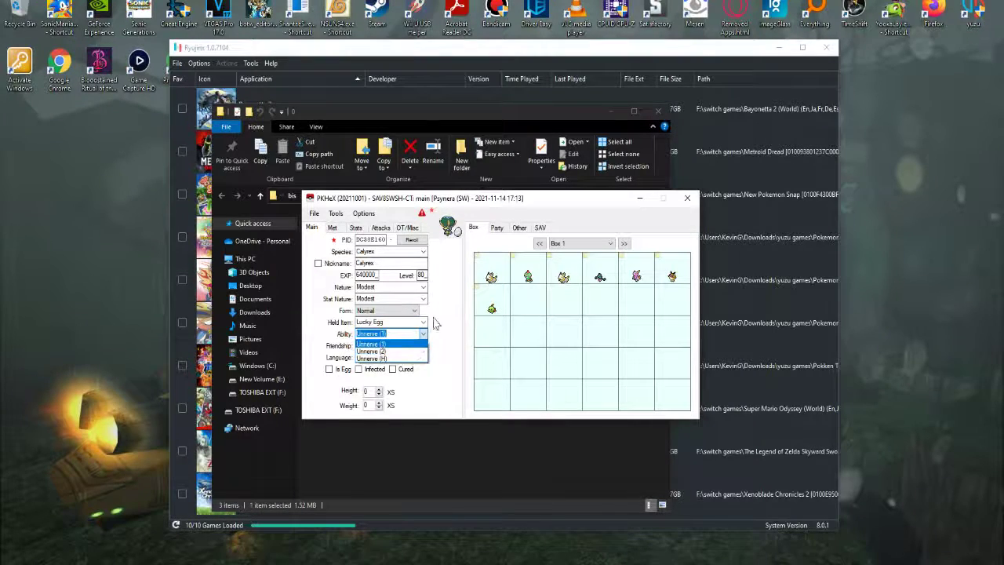
pyautogui.click(437, 322)
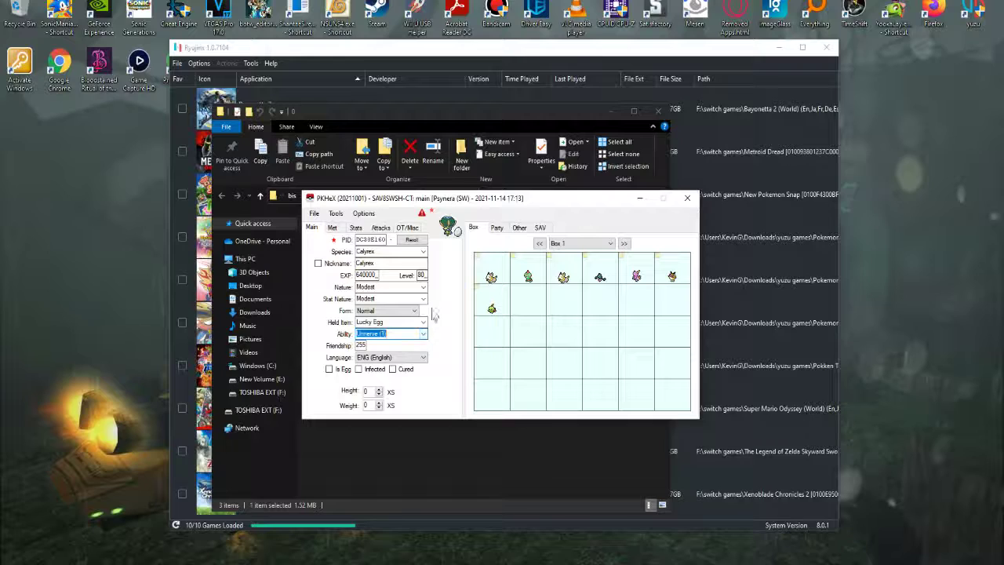
# Set Calyrex's battle version to Sword in its met data
pyautogui.click(332, 227)
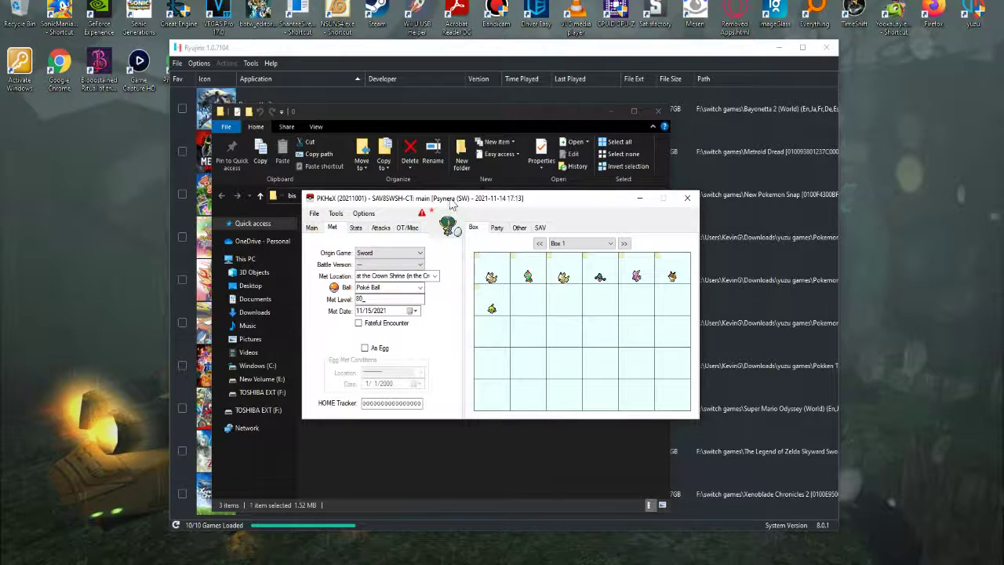
pyautogui.click(406, 265)
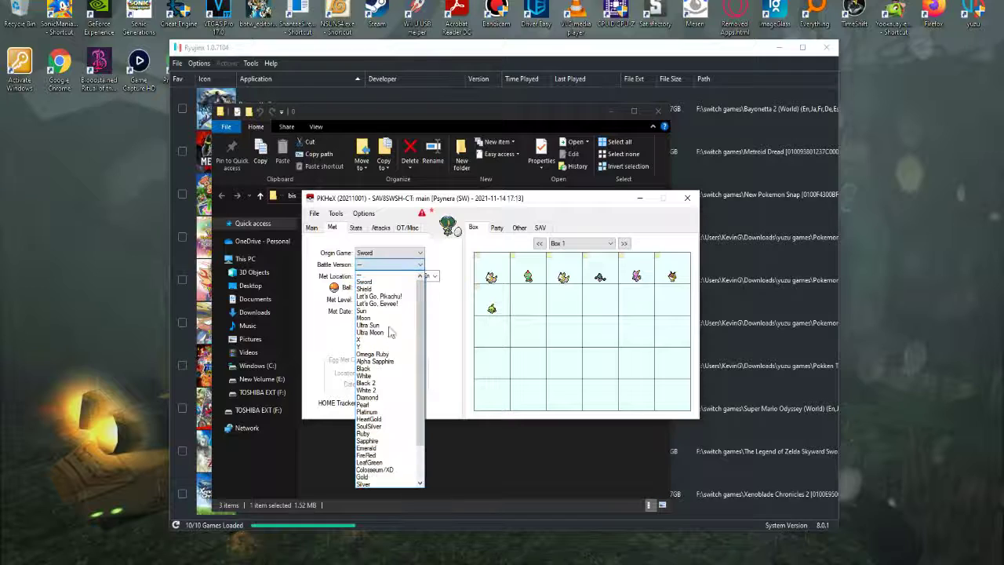
pyautogui.click(405, 284)
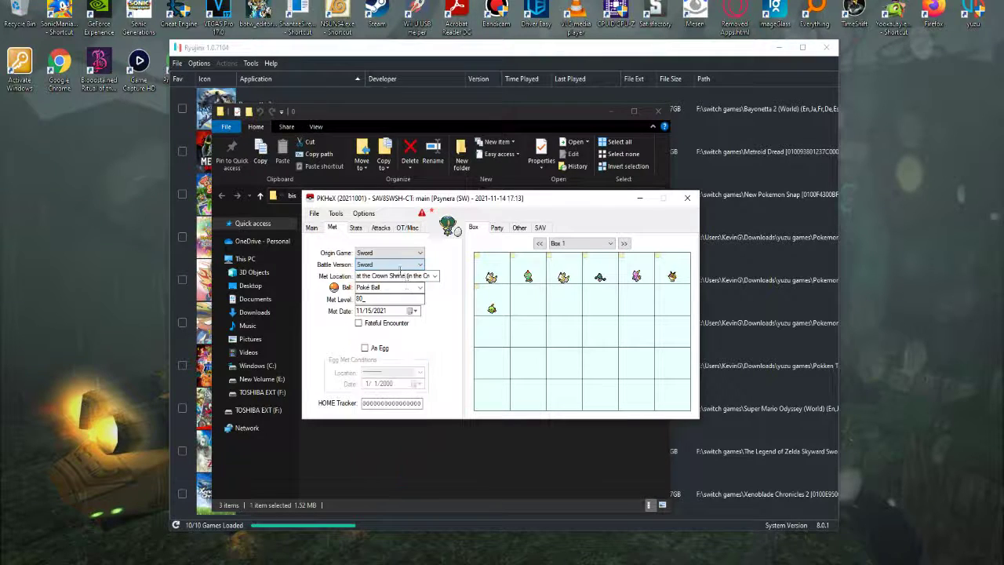
# Look through the available met locations, ball types and the egg option without changing Calyrex's met data
pyautogui.click(435, 275)
pyautogui.scroll(-15, 425, 351)
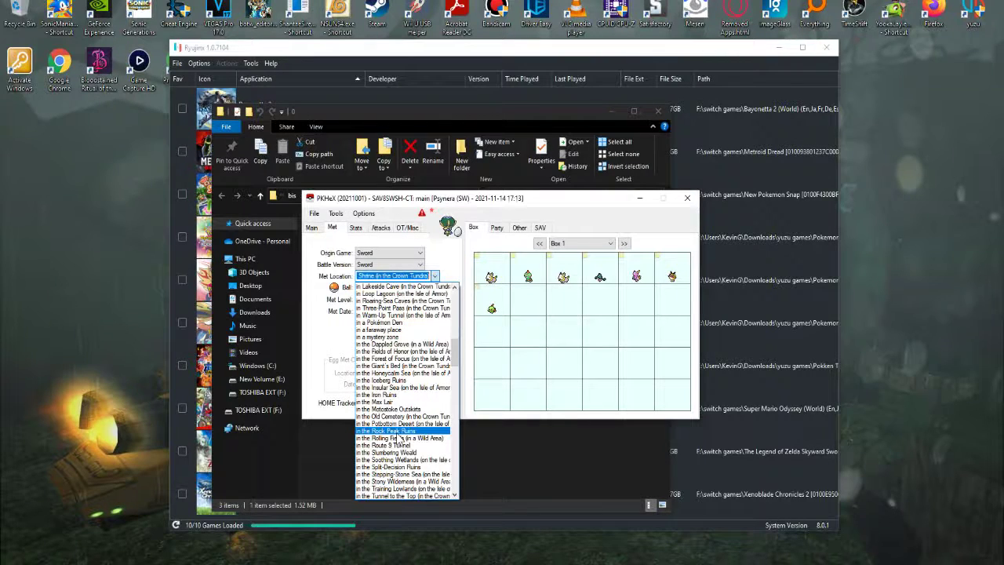
pyautogui.scroll(-15, 417, 429)
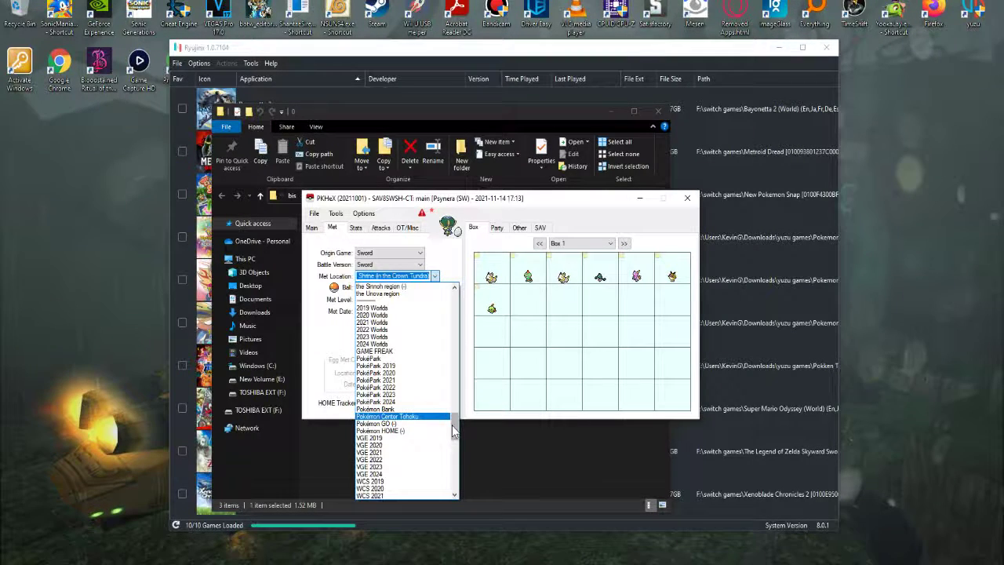
pyautogui.moveTo(453, 404); pyautogui.dragTo(452, 292)
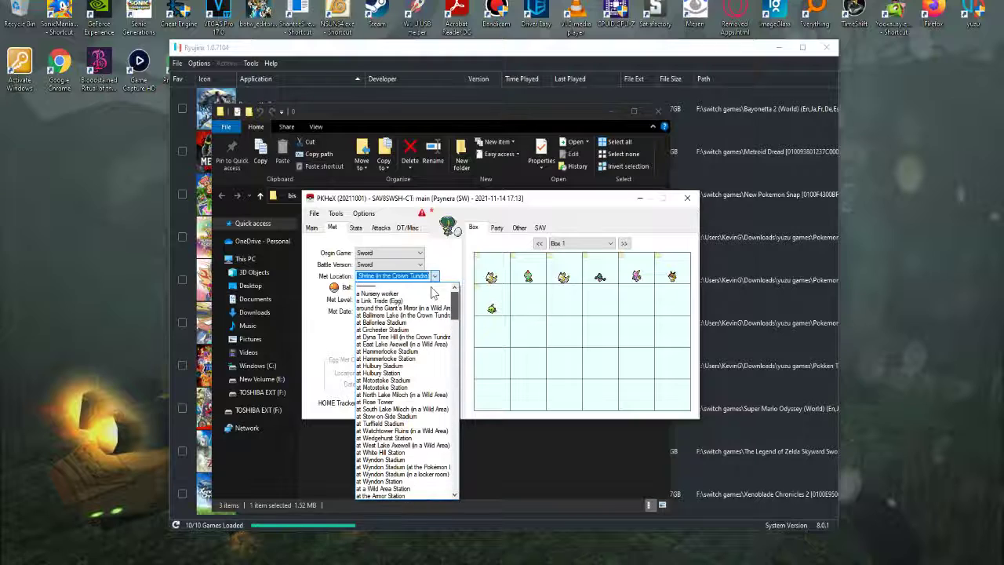
pyautogui.click(451, 258)
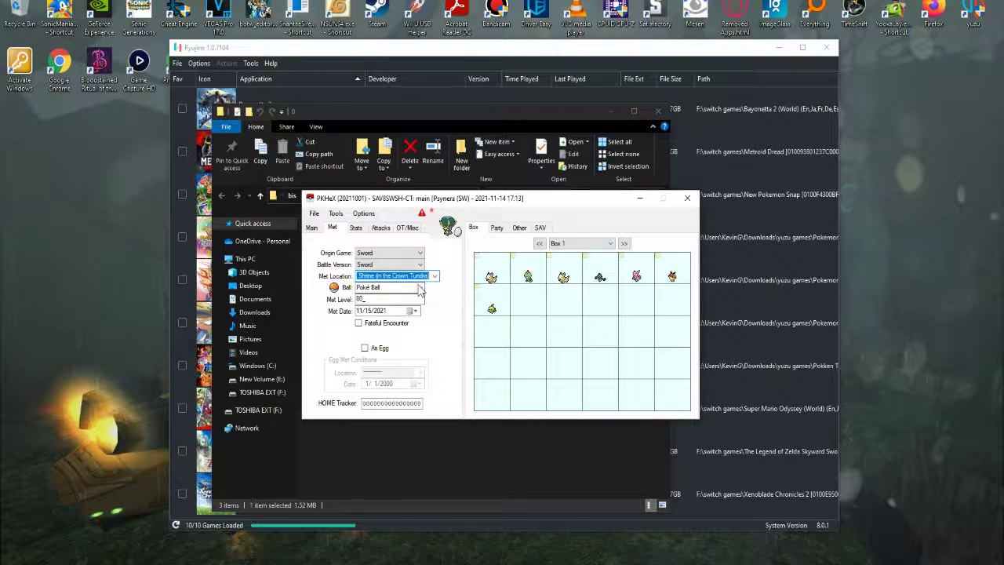
pyautogui.click(421, 288)
pyautogui.click(437, 315)
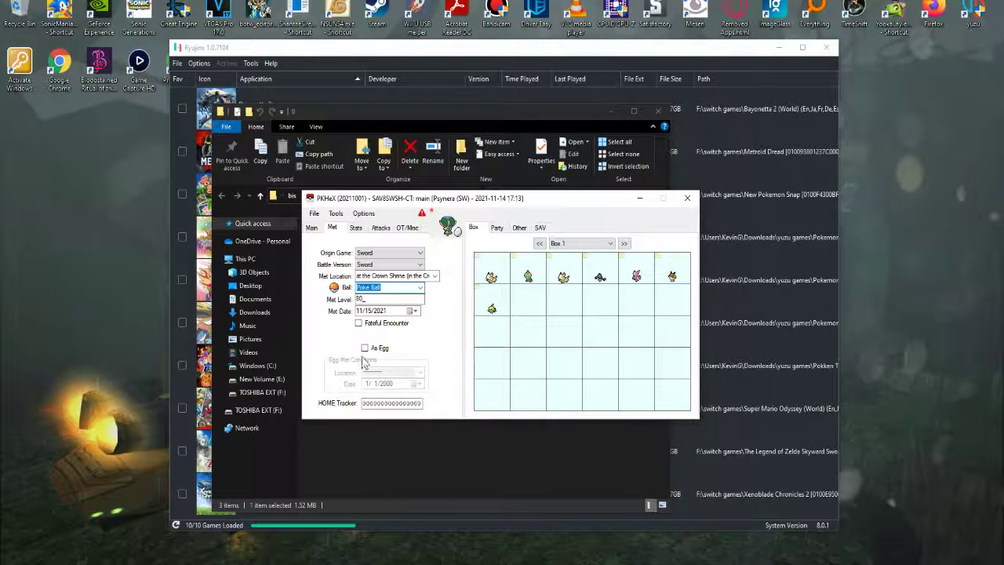
pyautogui.click(365, 348)
pyautogui.click(365, 349)
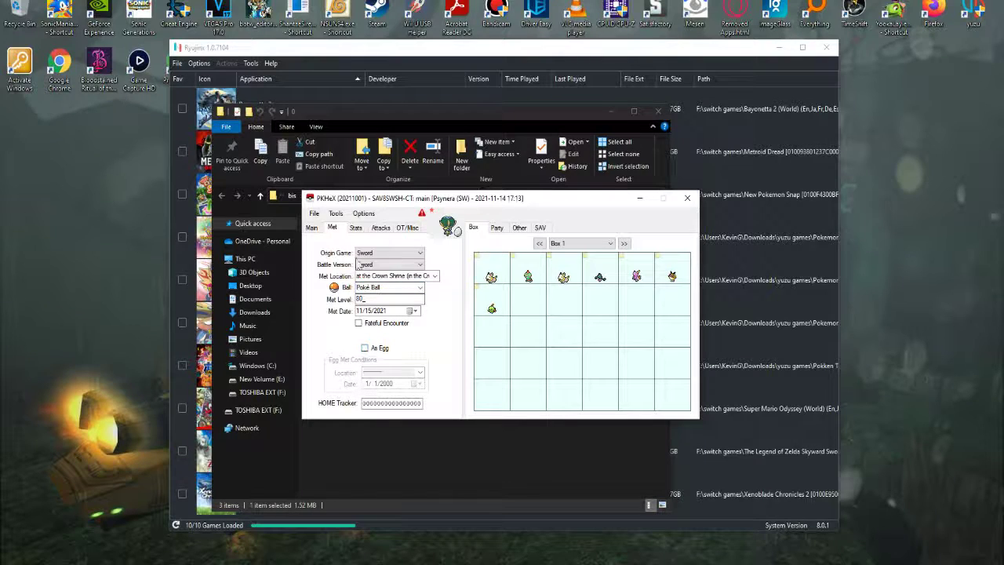
# Set all six of Calyrex's IVs to 31 and its Special Attack and Speed EVs to 252
pyautogui.click(356, 227)
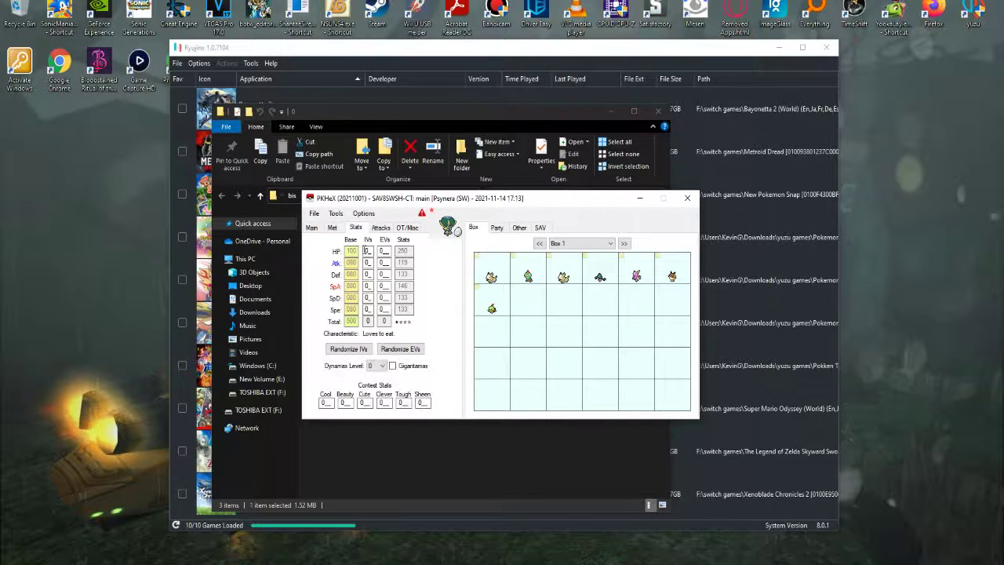
pyautogui.write('3131')
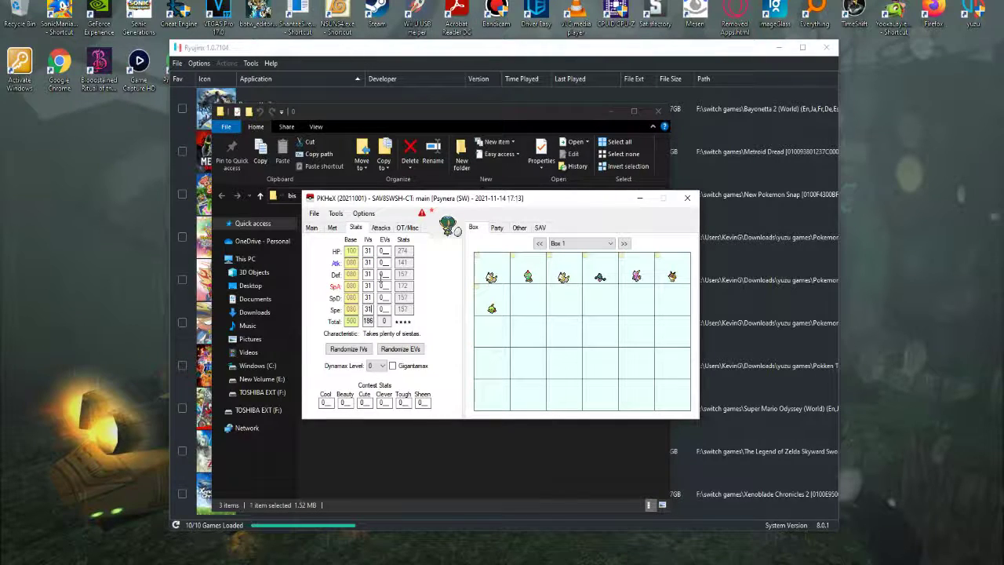
pyautogui.click(381, 287)
pyautogui.write('252')
# Set Calyrex's Dynamax level to 10 and all six contest stats, from Cool to Sheen, to 255
pyautogui.click(375, 366)
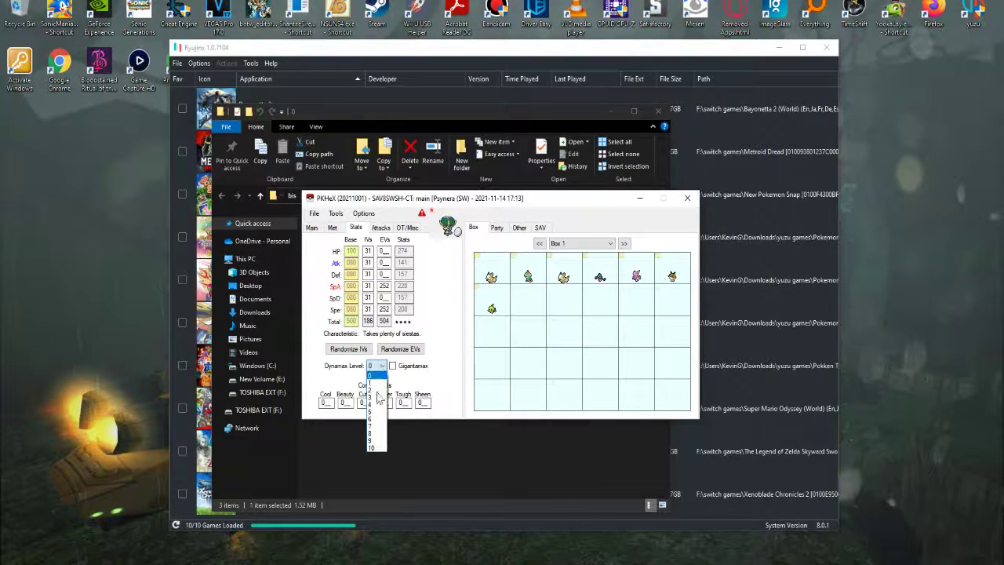
pyautogui.click(372, 448)
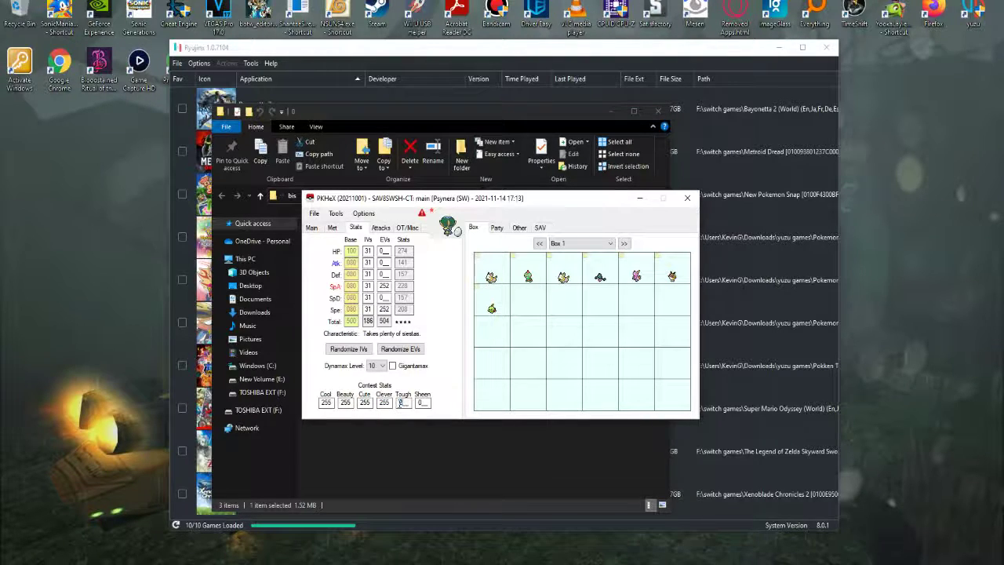
pyautogui.write('55')
# Look over the Pokémon in the save's party and return to the Box 1 view
pyautogui.click(496, 227)
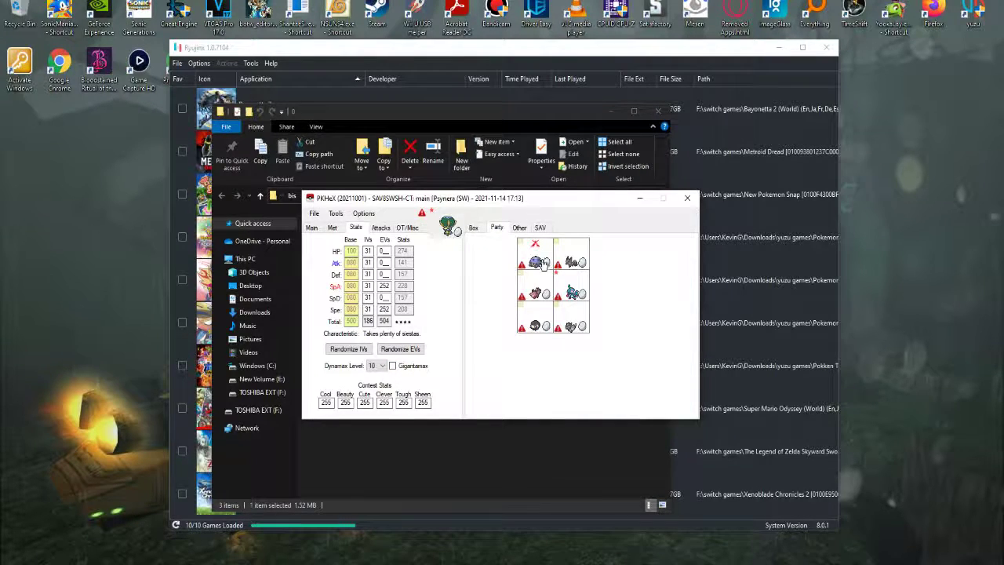
pyautogui.moveTo(534, 245)
pyautogui.moveTo(564, 329)
pyautogui.click(473, 227)
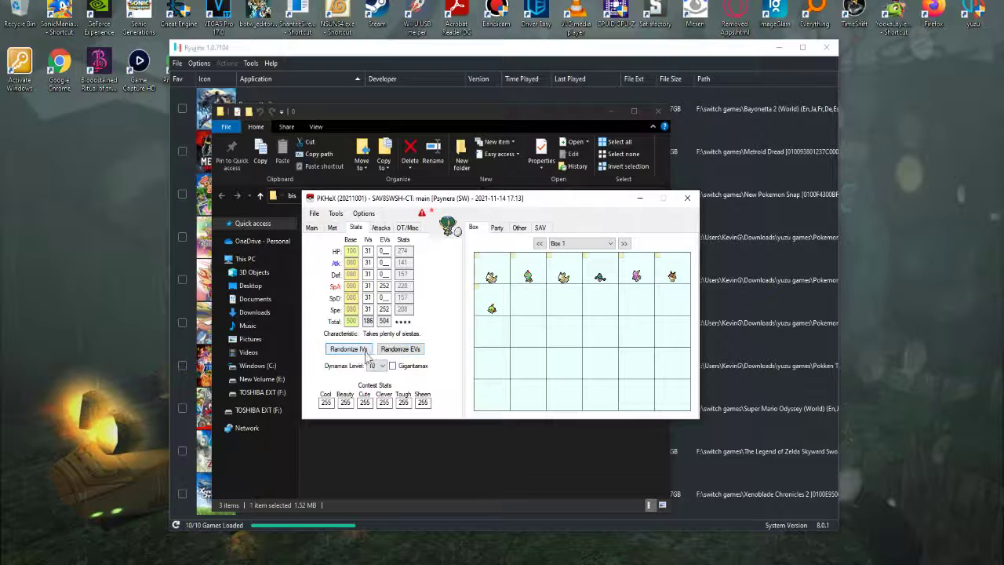
# Review two sets of suggested current moves for Calyrex without applying them
pyautogui.click(384, 228)
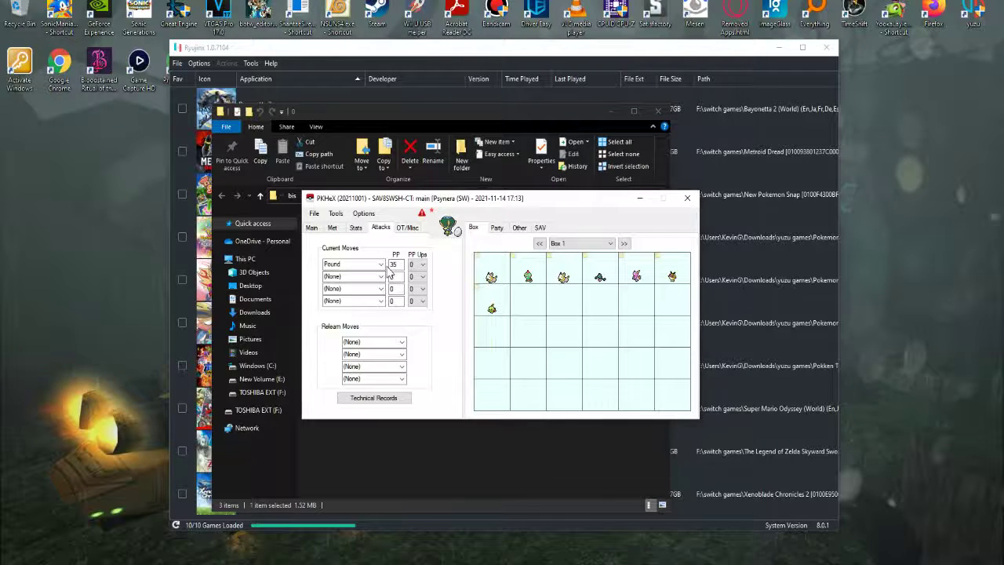
pyautogui.click(390, 272)
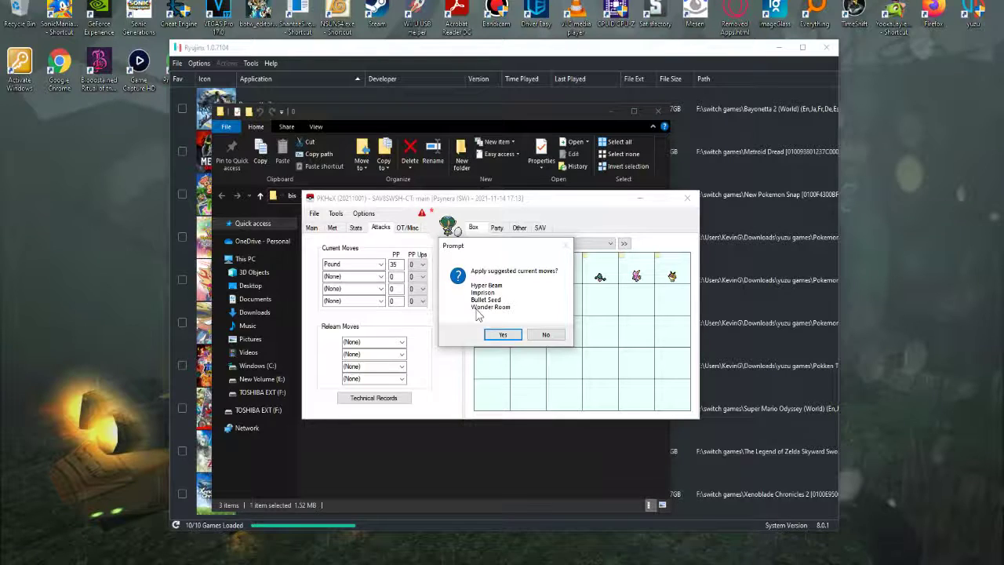
pyautogui.click(535, 335)
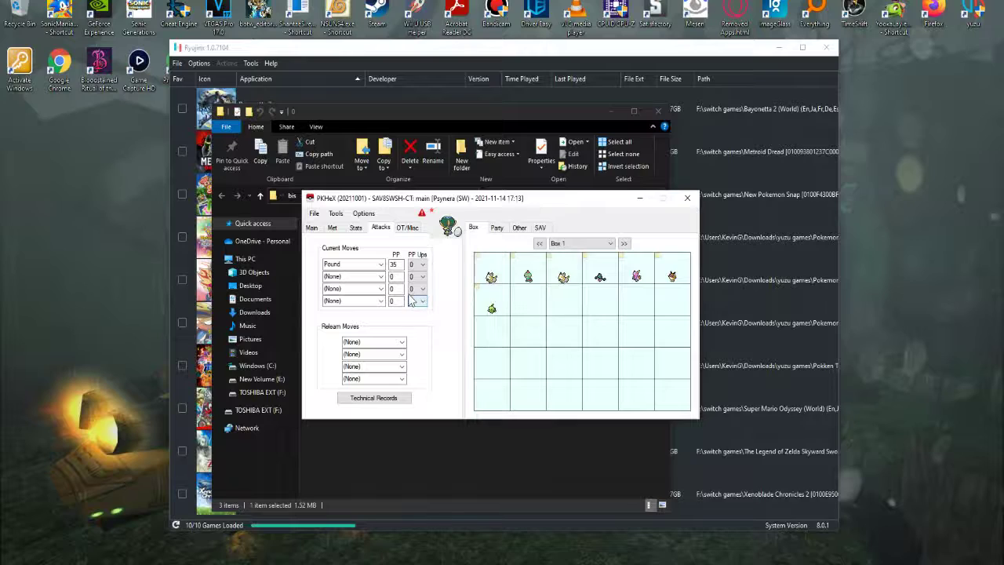
pyautogui.click(405, 292)
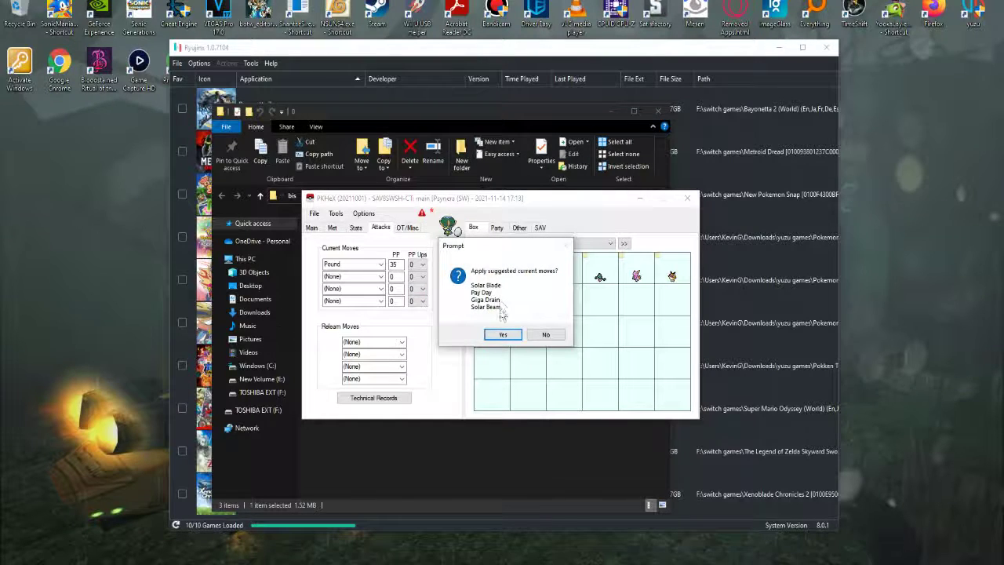
pyautogui.click(545, 335)
# Set Calyrex's first three current moves to Psychic, Energy Ball and Draining Kiss
pyautogui.click(381, 265)
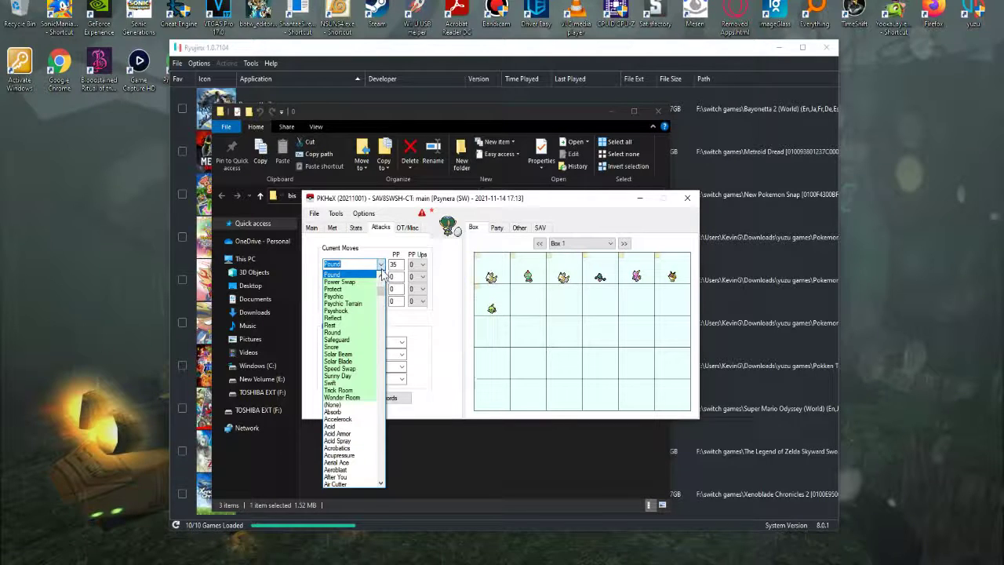
pyautogui.scroll(3, 365, 429)
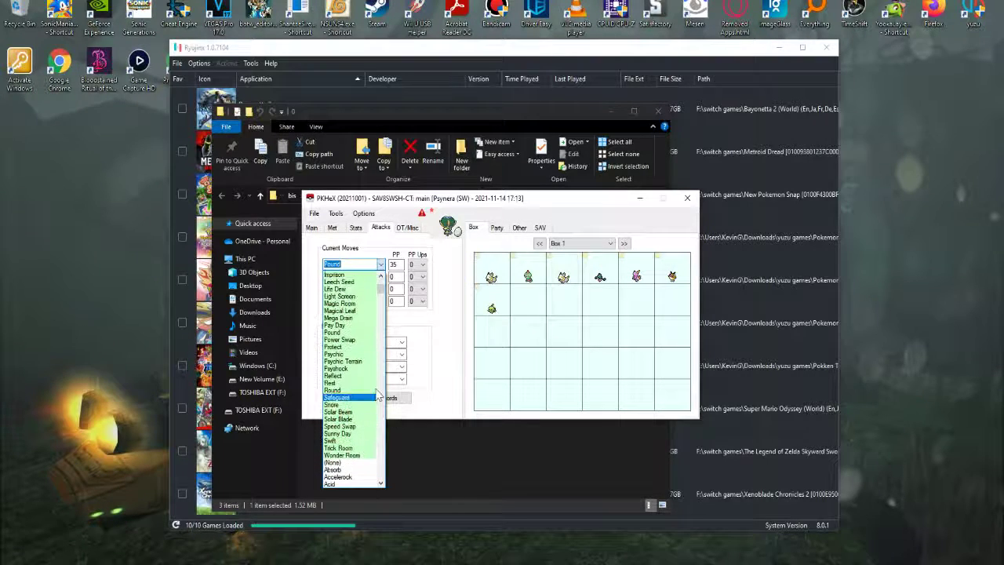
pyautogui.click(375, 357)
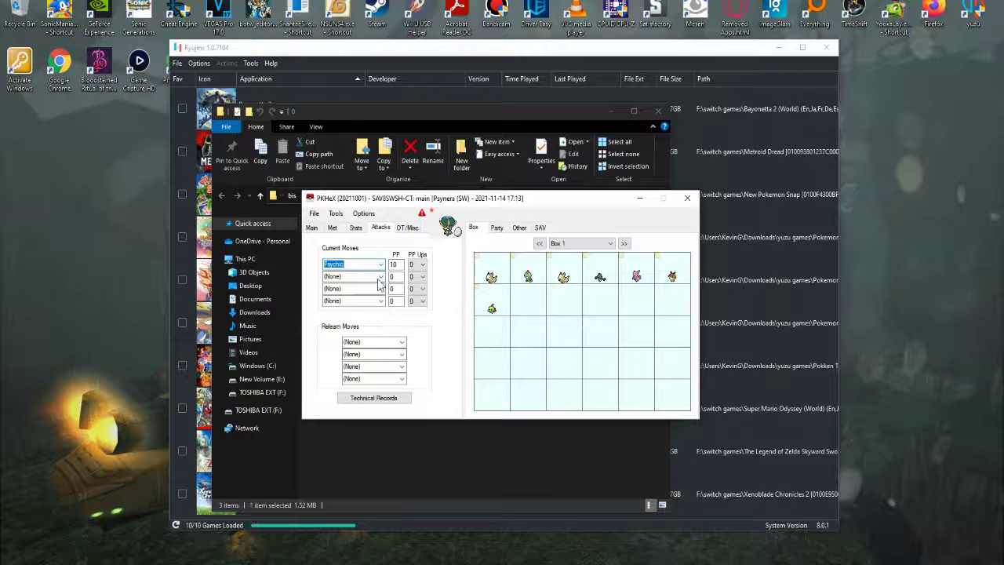
pyautogui.click(353, 276)
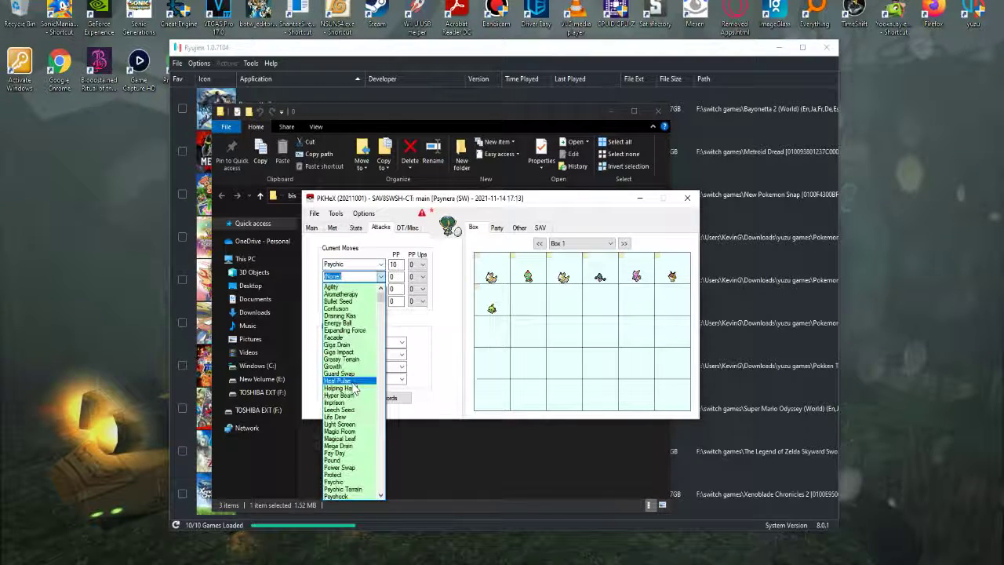
pyautogui.click(353, 322)
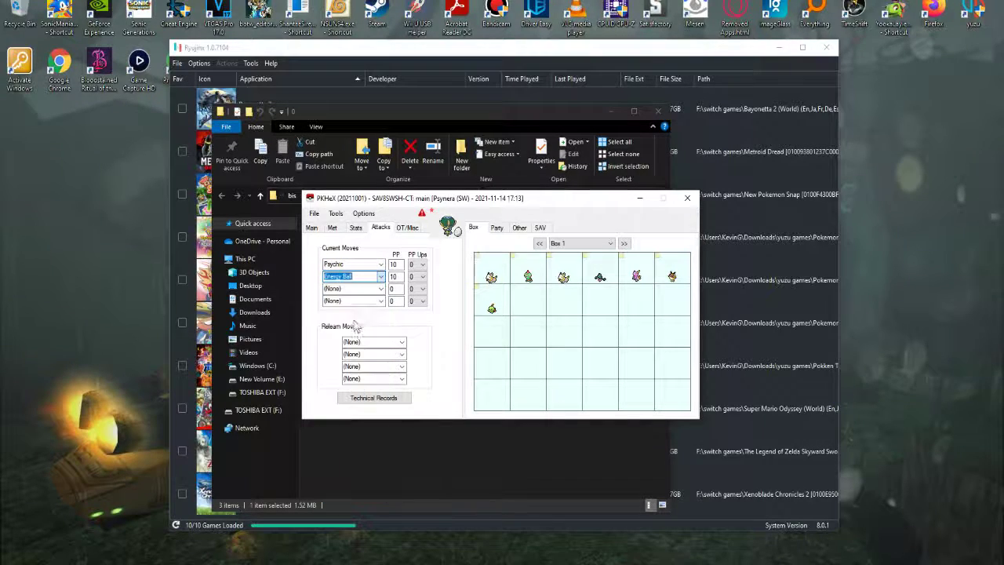
pyautogui.click(381, 289)
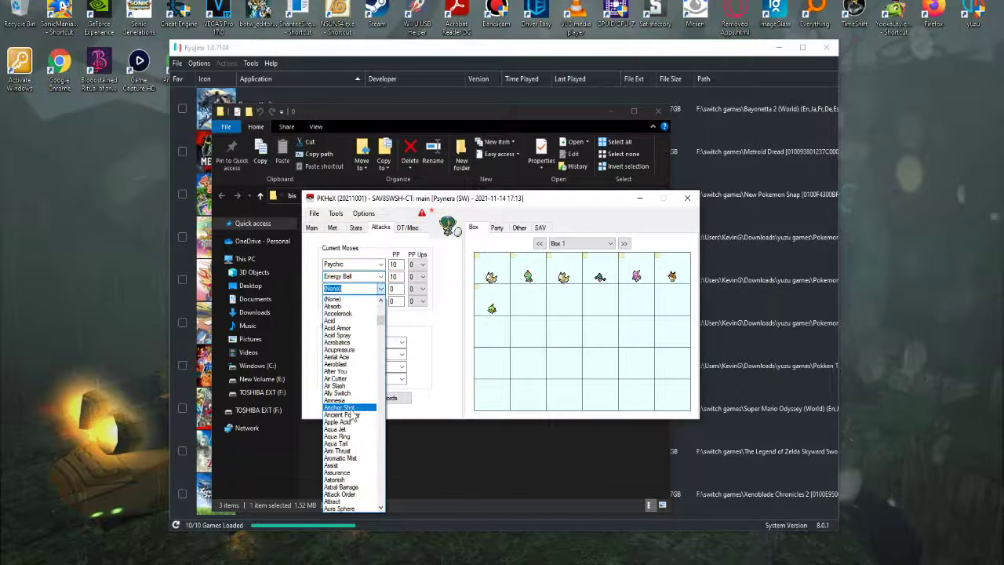
pyautogui.scroll(5, 352, 416)
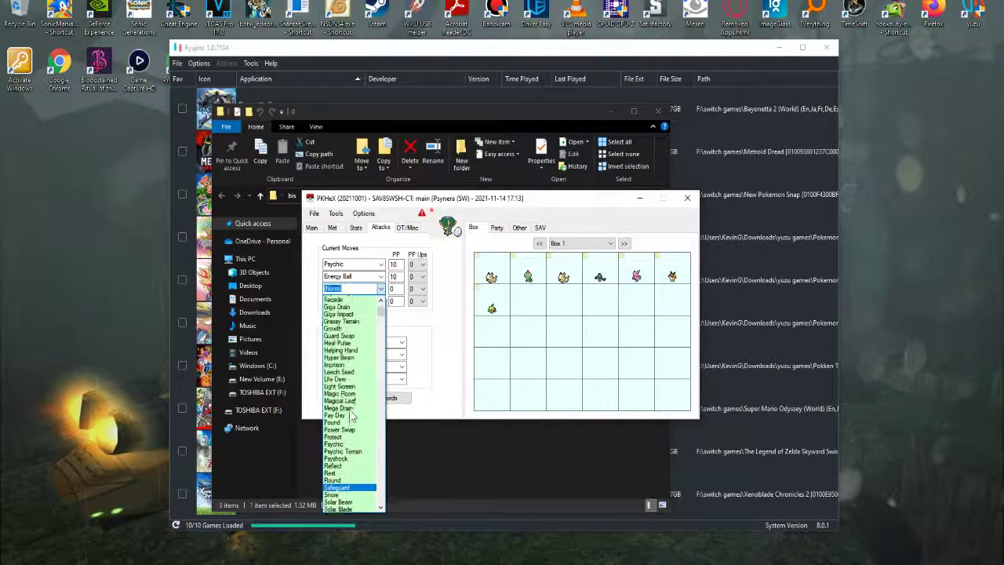
pyautogui.scroll(2, 354, 359)
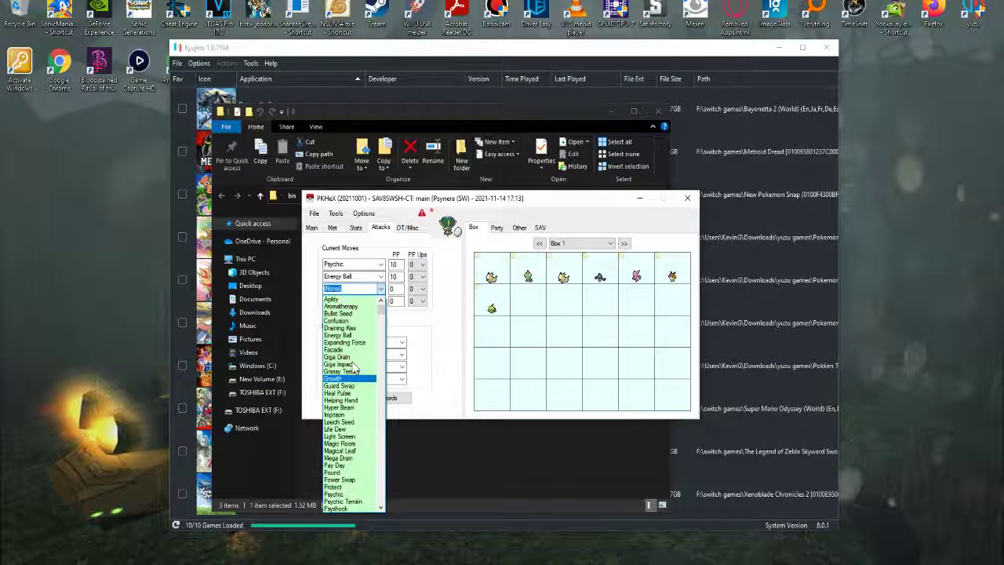
pyautogui.click(342, 328)
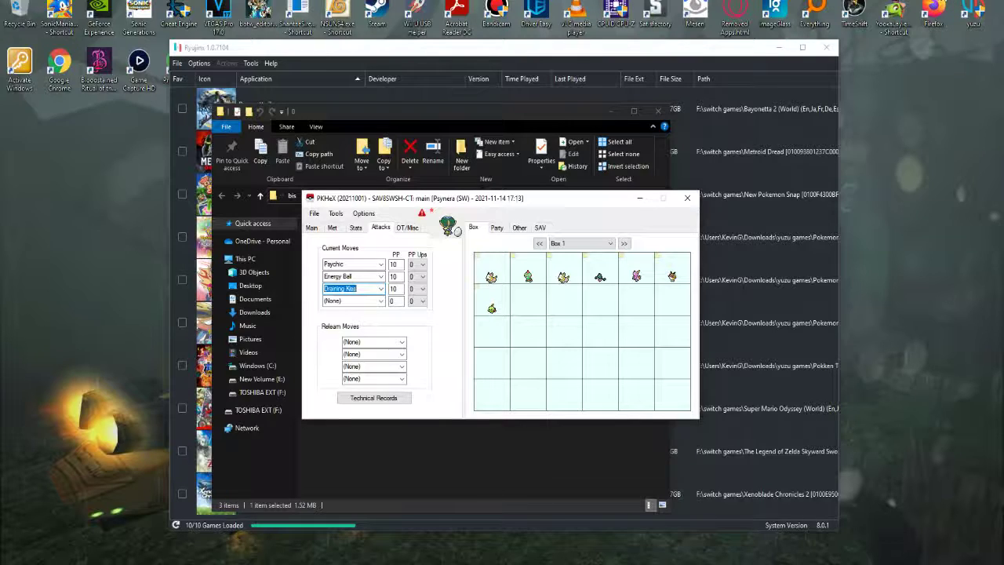
# Set Calyrex's fourth current move to Pollen Puff
pyautogui.click(379, 301)
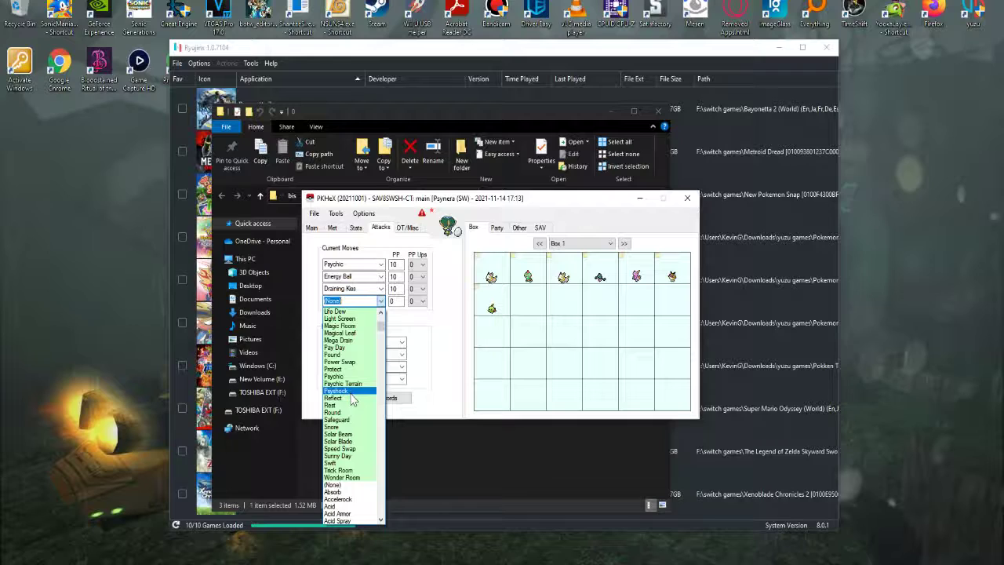
pyautogui.write('po')
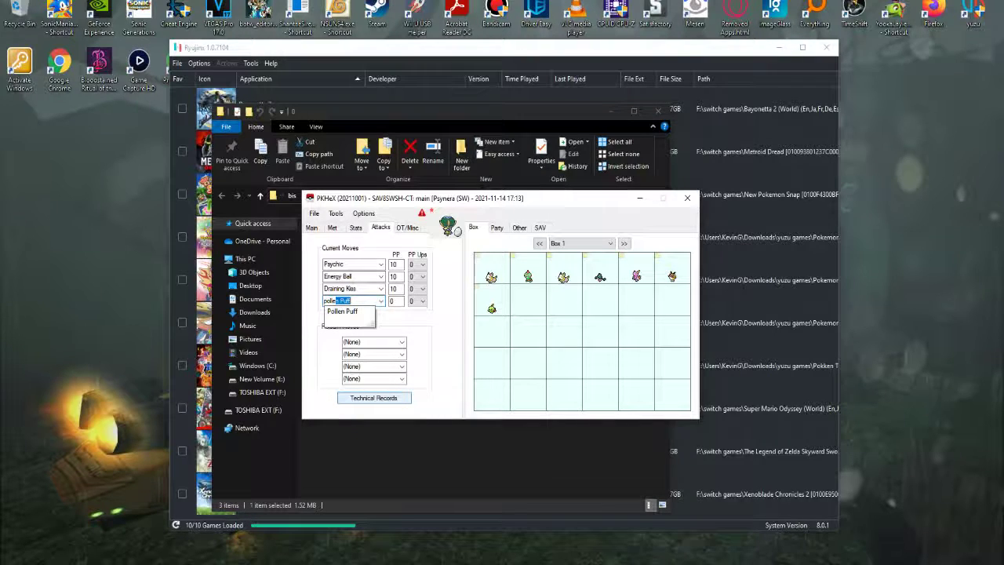
pyautogui.write('lle')
pyautogui.press('Return')
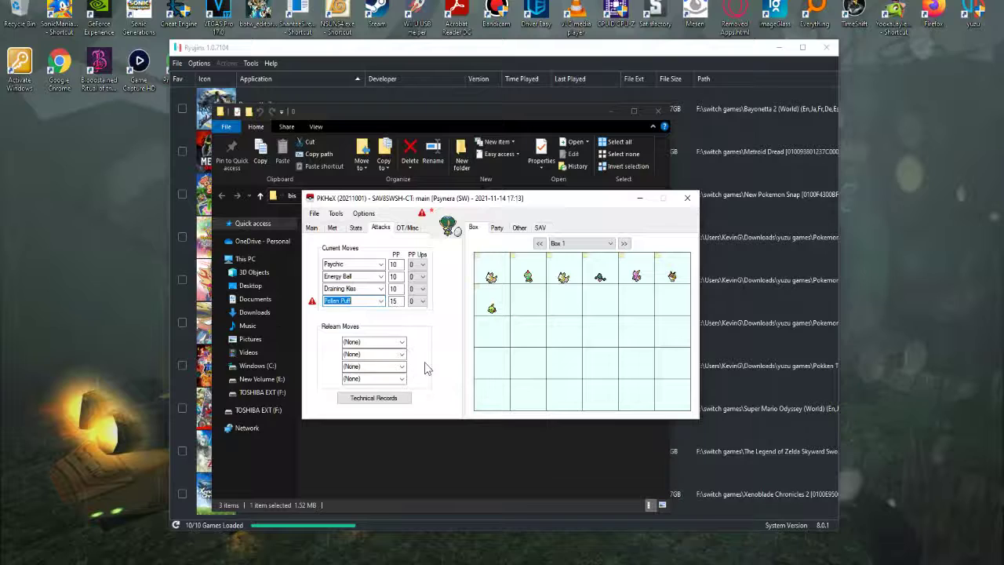
# Enable technical record 96 - Pollen Puff for Calyrex and save the record list
pyautogui.click(368, 340)
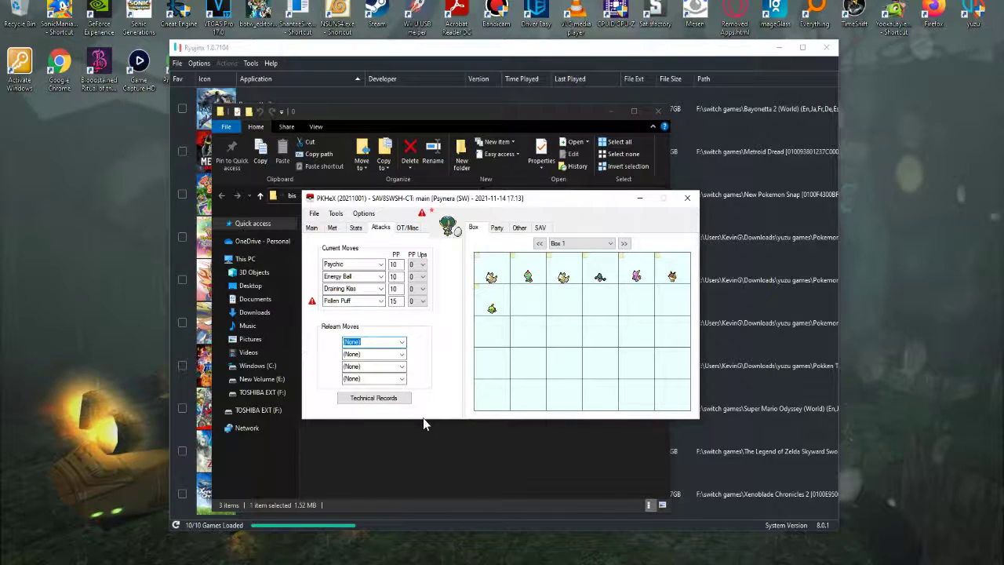
pyautogui.click(374, 398)
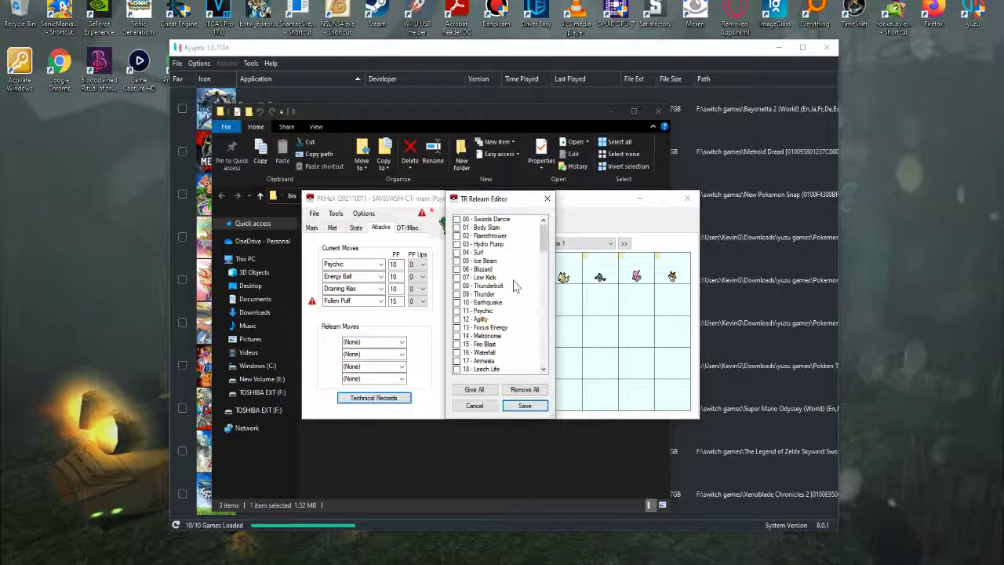
pyautogui.scroll(-4, 515, 286)
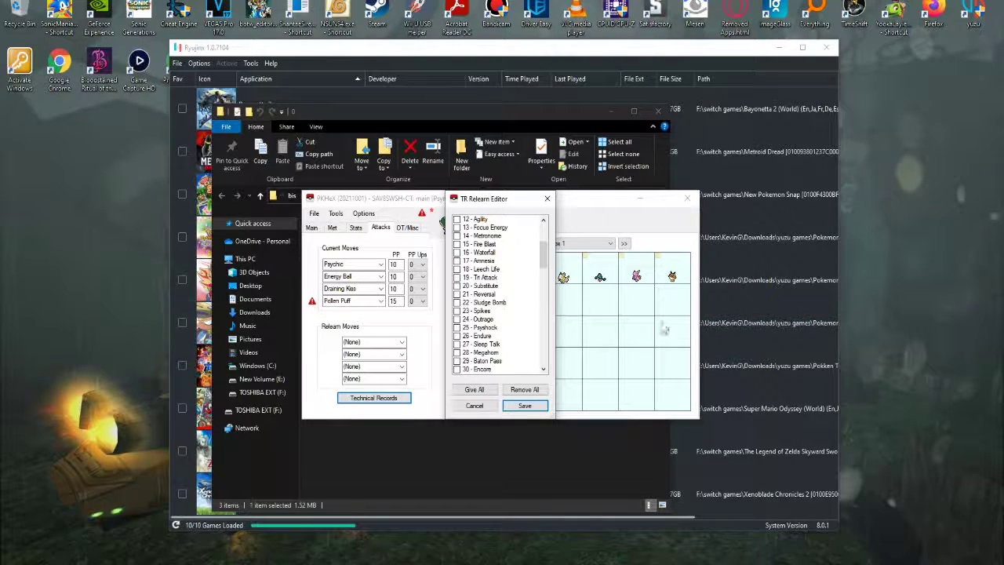
pyautogui.scroll(-20, 475, 279)
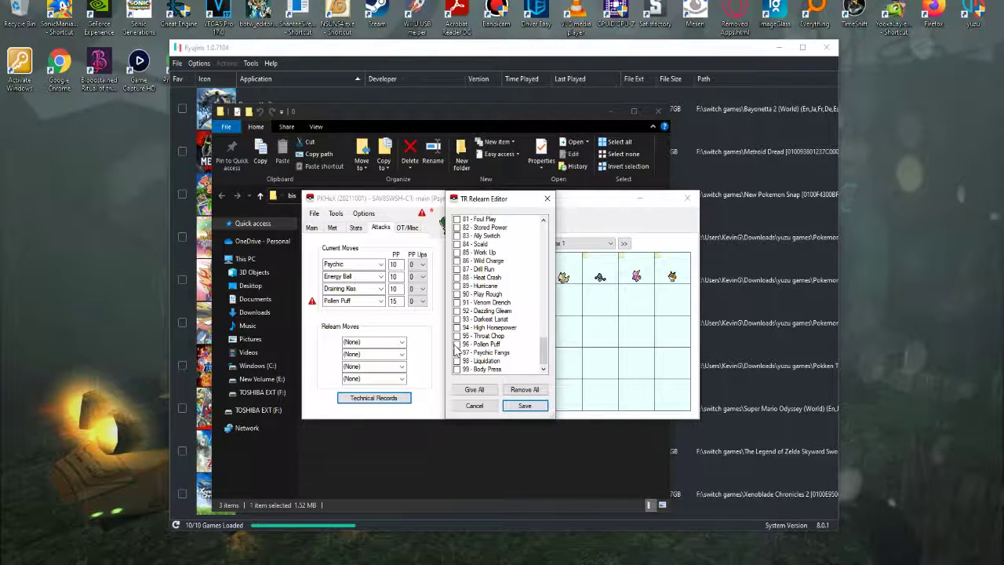
pyautogui.click(457, 345)
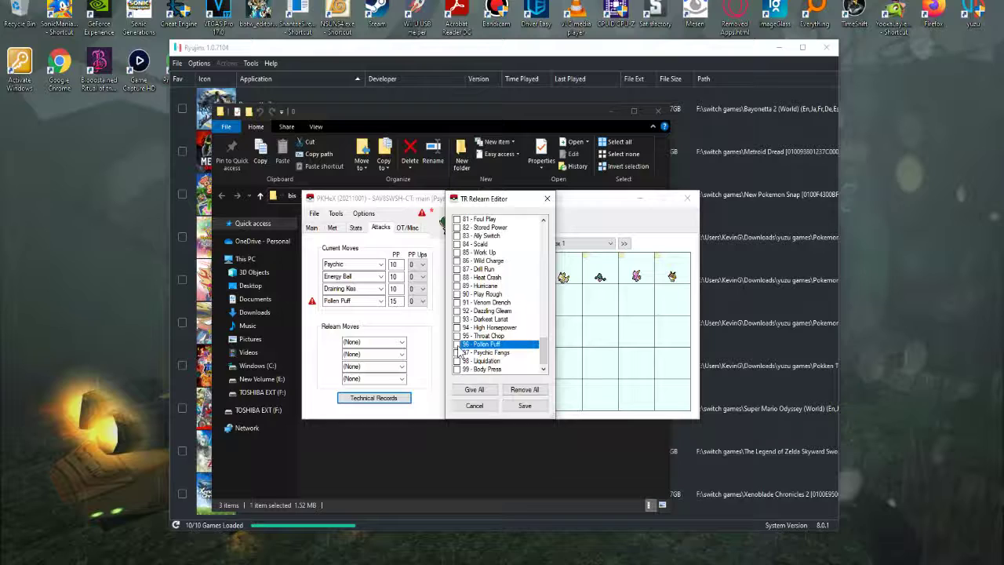
pyautogui.click(525, 406)
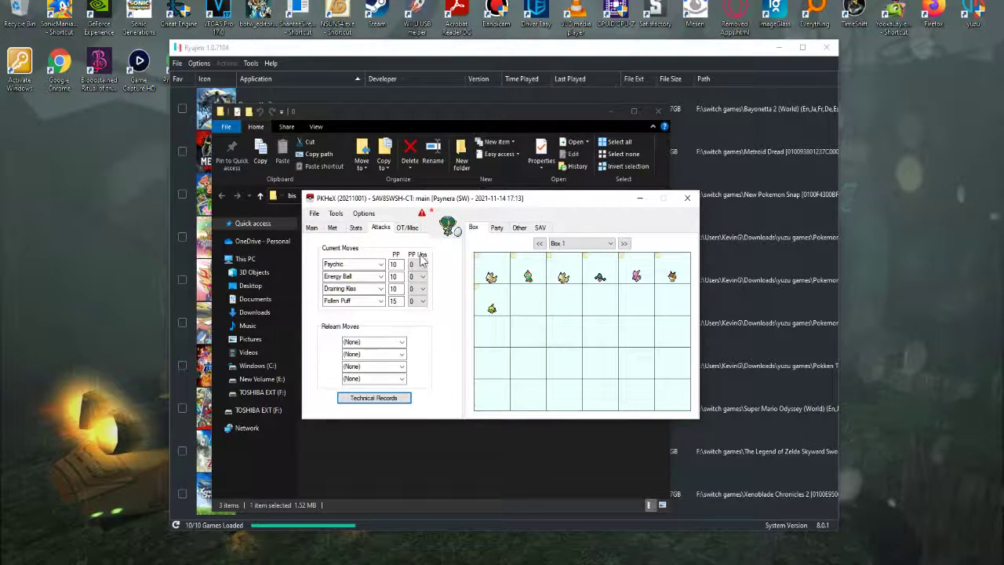
# Set PP Ups to 3 for all four moves and store Calyrex in the eighth slot of Box 1
pyautogui.rightClick(524, 305)
pyautogui.click(541, 305)
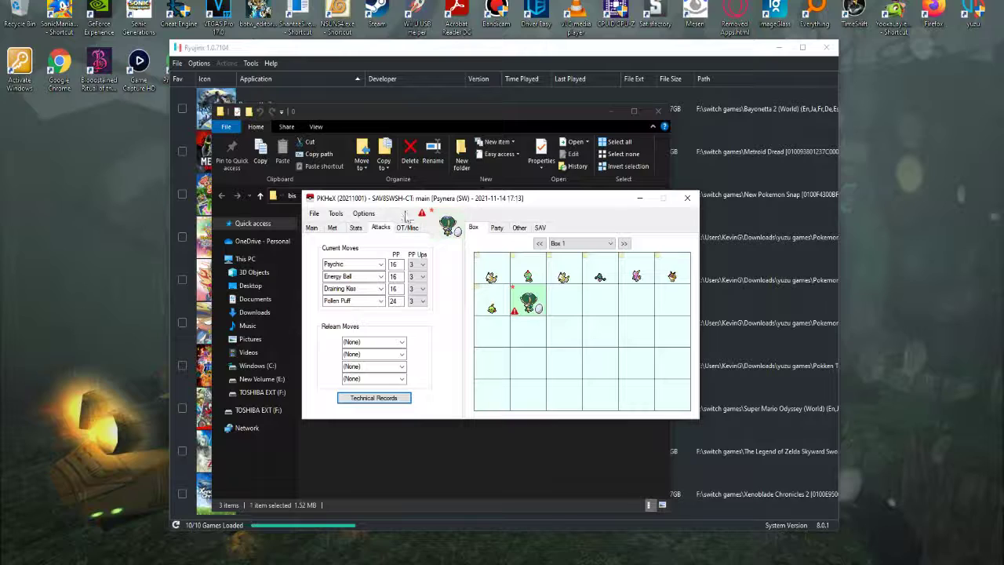
# Check Calyrex's legality, reset all six contest stats from Cool to Sheen to 0, and run the legality check again
pyautogui.click(422, 214)
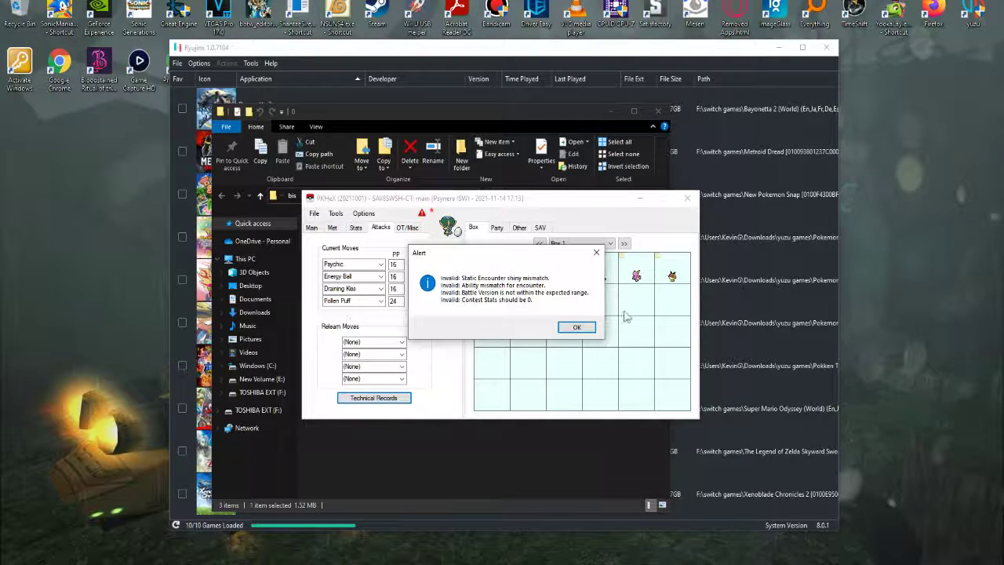
pyautogui.click(594, 253)
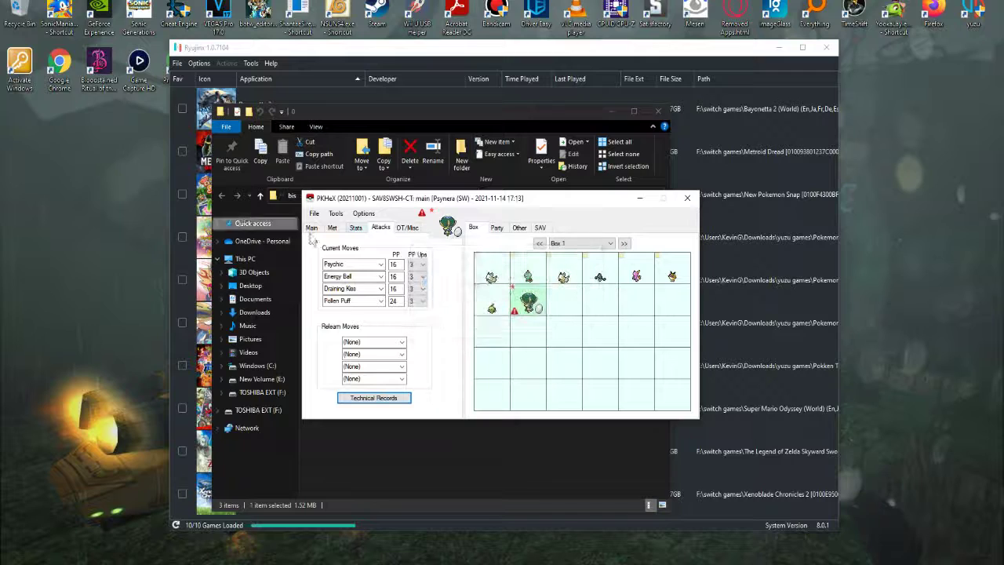
pyautogui.click(355, 228)
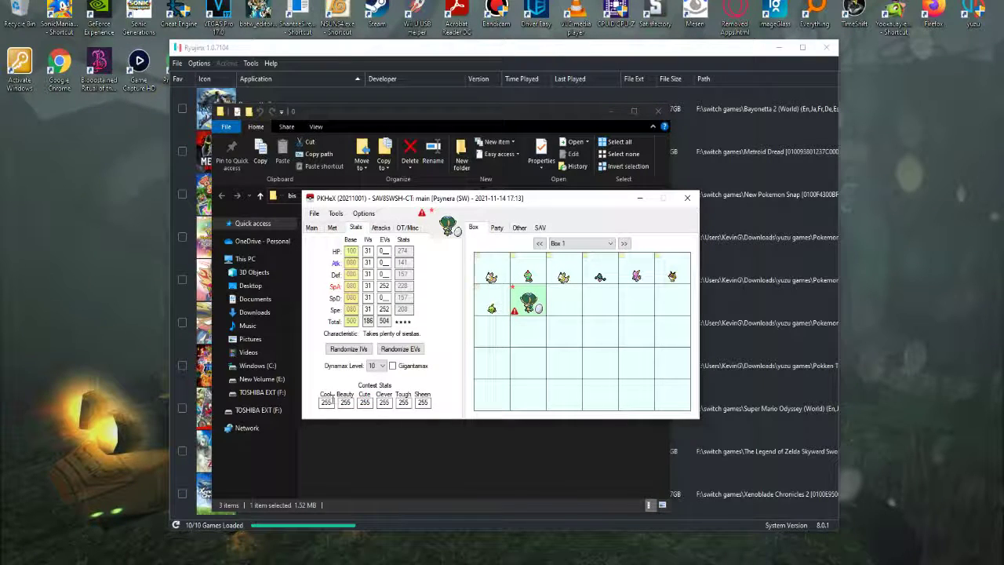
pyautogui.write('0')
pyautogui.doubleClick(401, 401)
pyautogui.write('0')
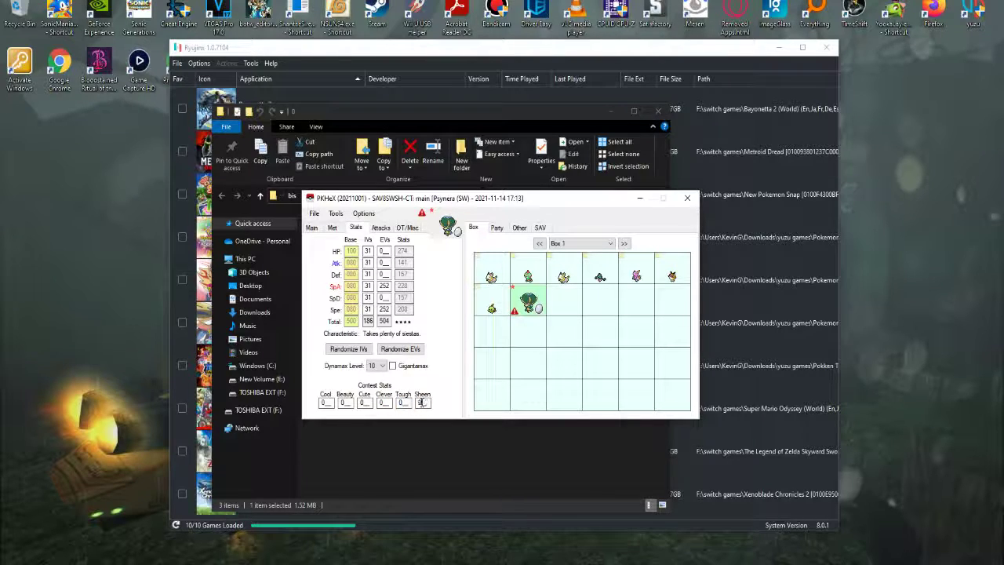
pyautogui.write('0')
pyautogui.click(422, 213)
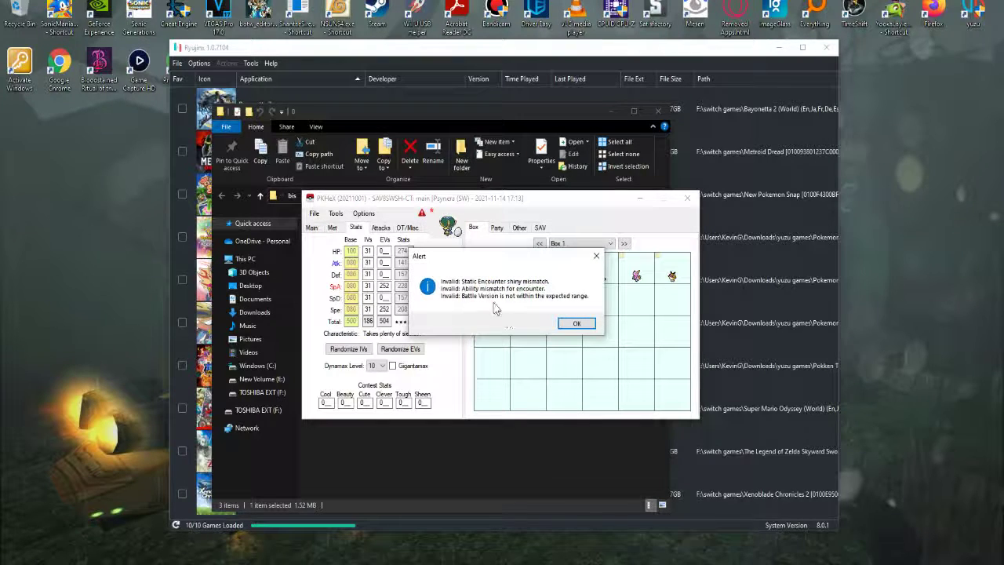
pyautogui.click(596, 255)
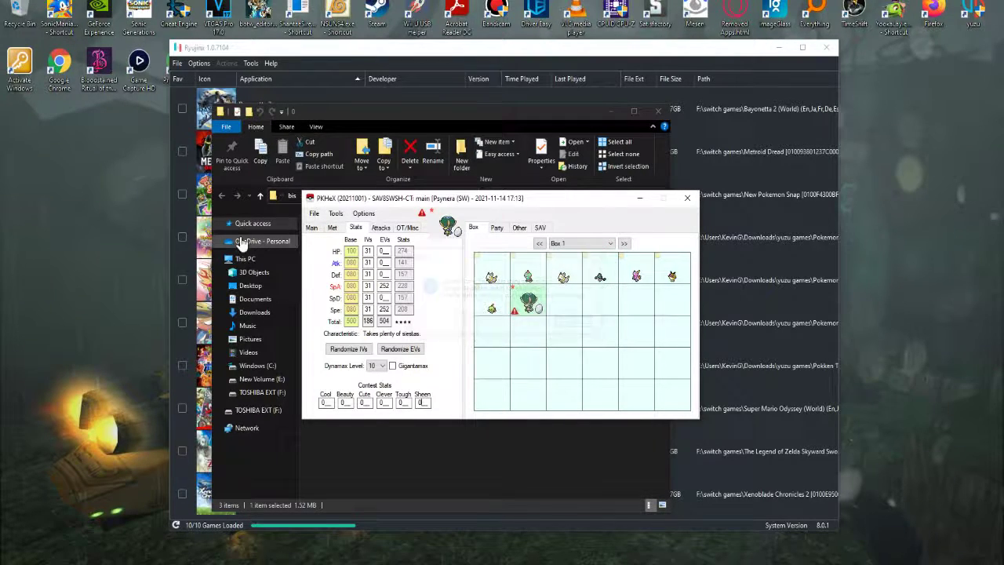
# Reroll Calyrex's PID and recheck its legality
pyautogui.click(311, 226)
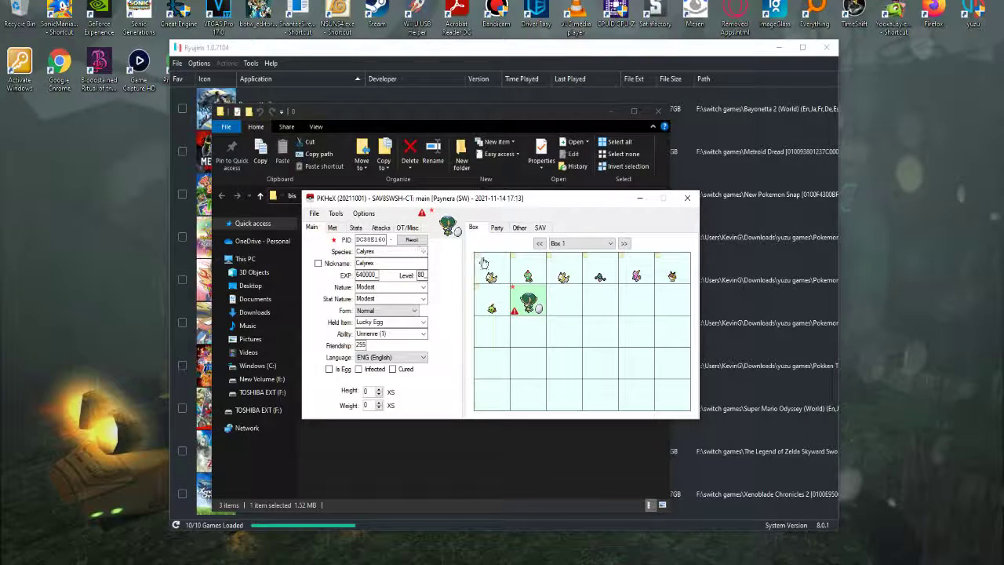
pyautogui.click(408, 240)
pyautogui.click(423, 214)
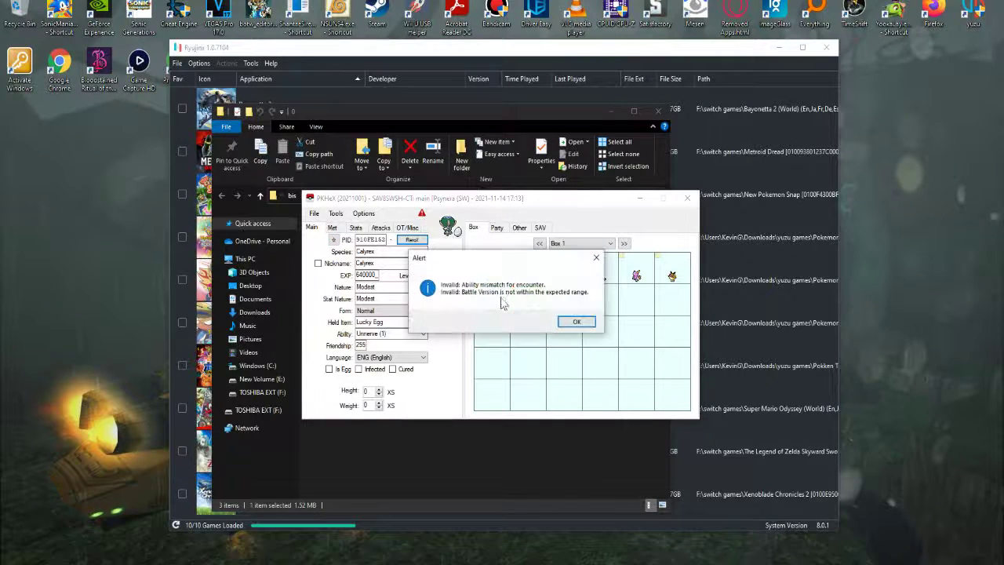
pyautogui.click(596, 258)
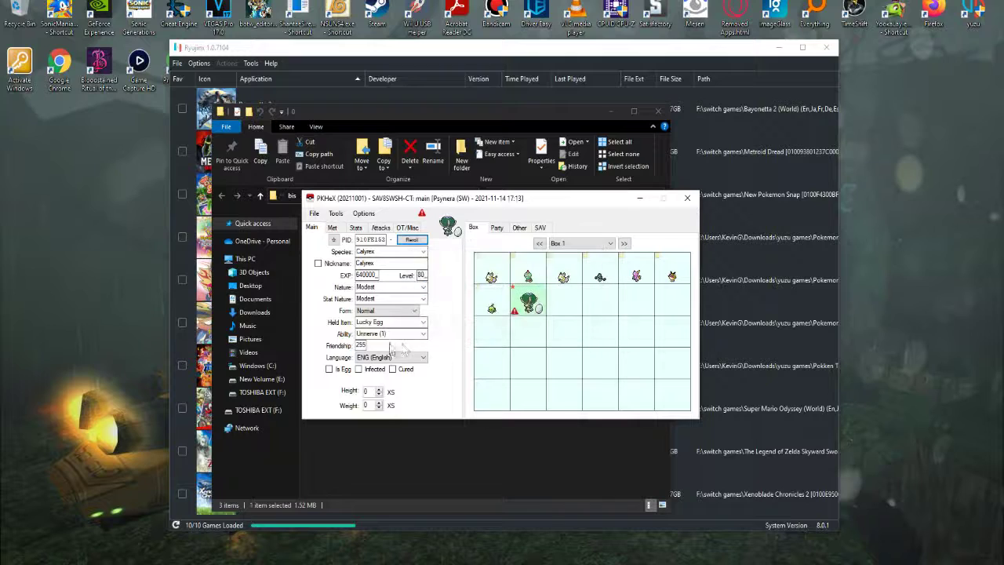
# Try the Unnerve (2) ability on Calyrex and check its legality
pyautogui.click(423, 335)
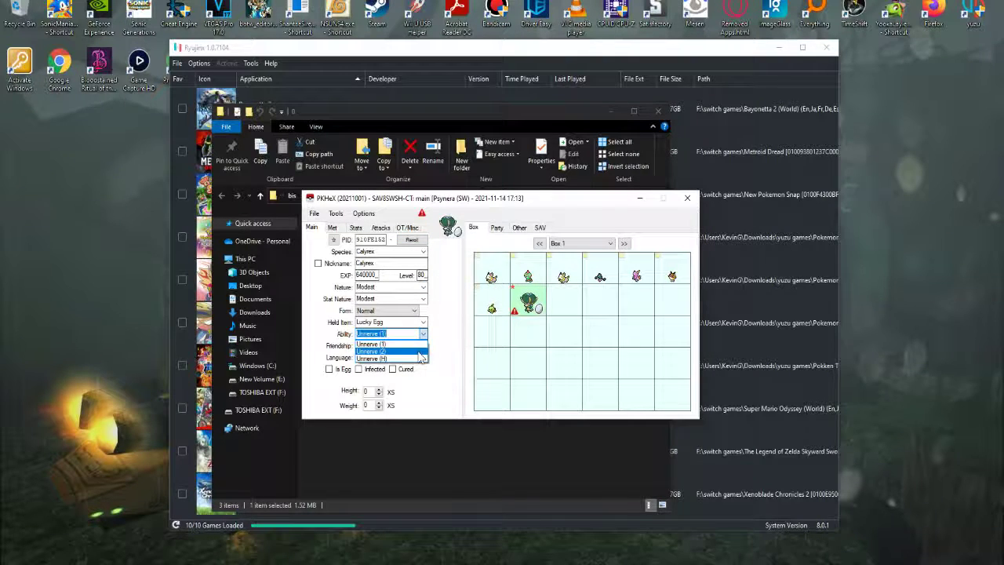
pyautogui.click(421, 352)
pyautogui.click(421, 215)
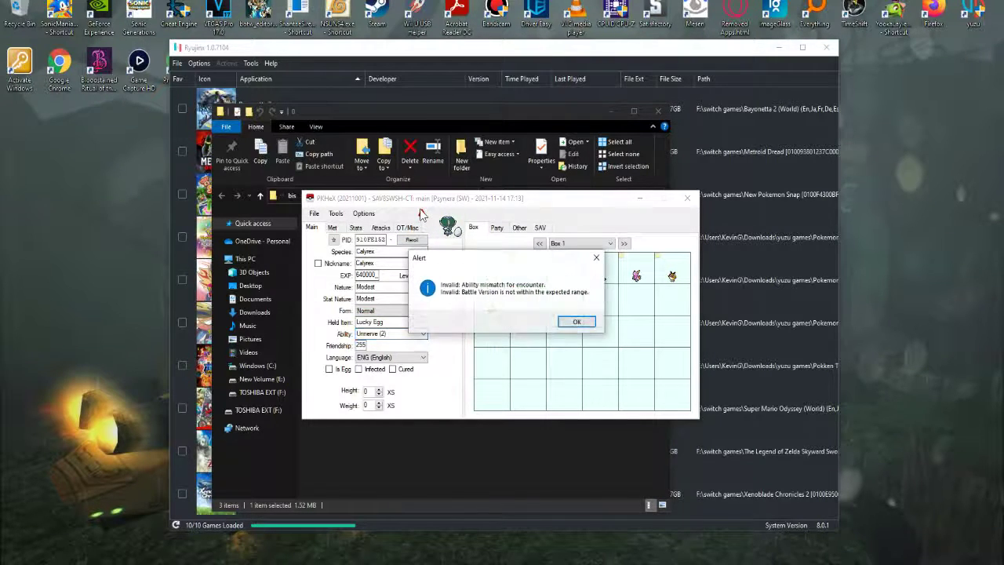
pyautogui.click(578, 321)
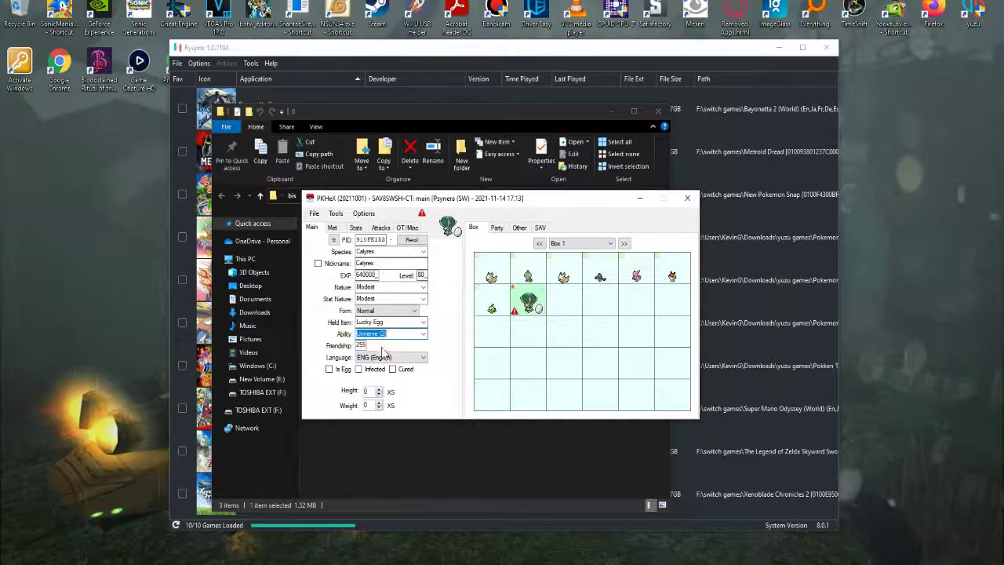
# Try the hidden ability Unnerve (H) on Calyrex and check its legality
pyautogui.click(423, 334)
pyautogui.click(404, 359)
pyautogui.click(422, 214)
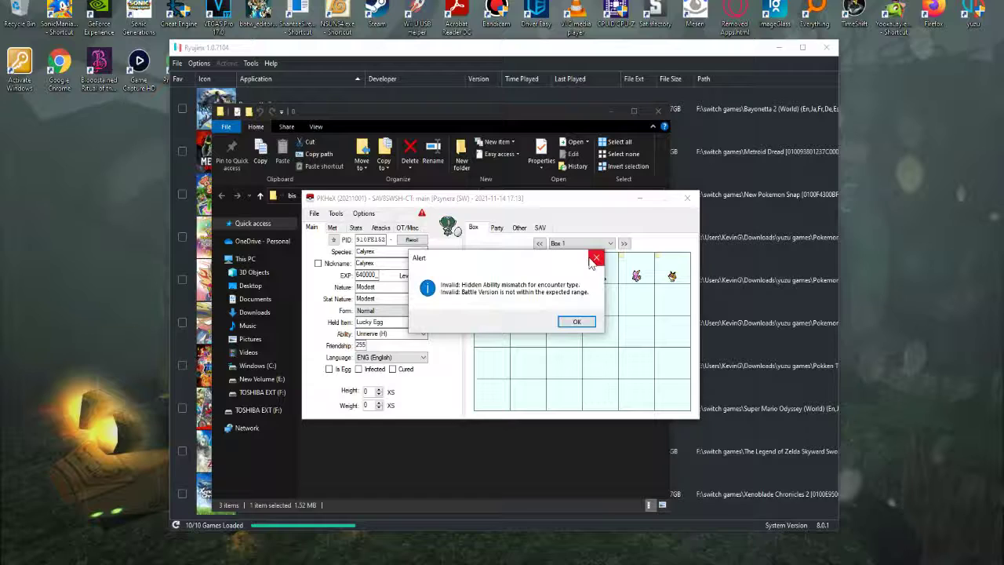
pyautogui.click(595, 258)
# Set Calyrex's ability back to Unnerve (1) and run the legality check again
pyautogui.click(422, 334)
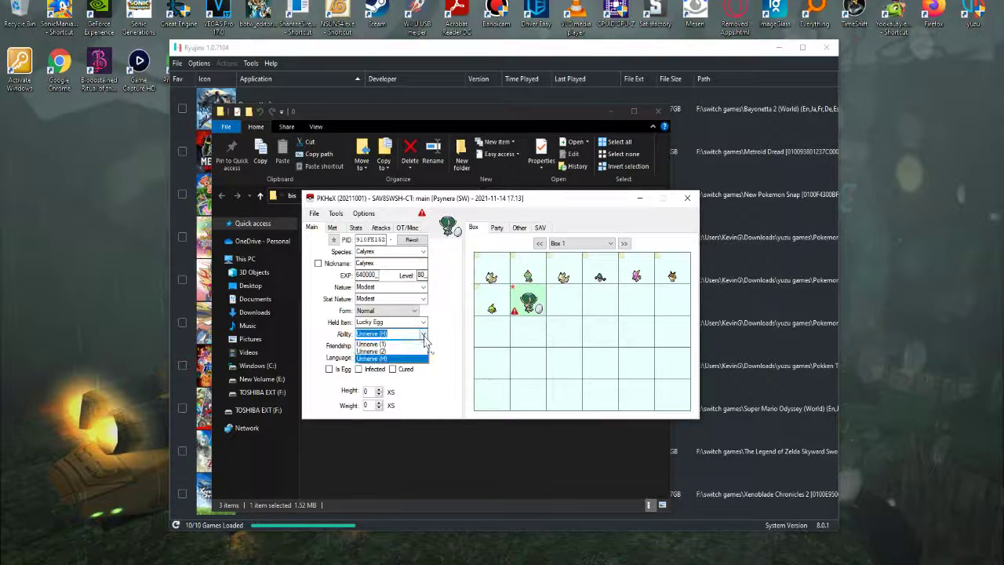
pyautogui.click(416, 344)
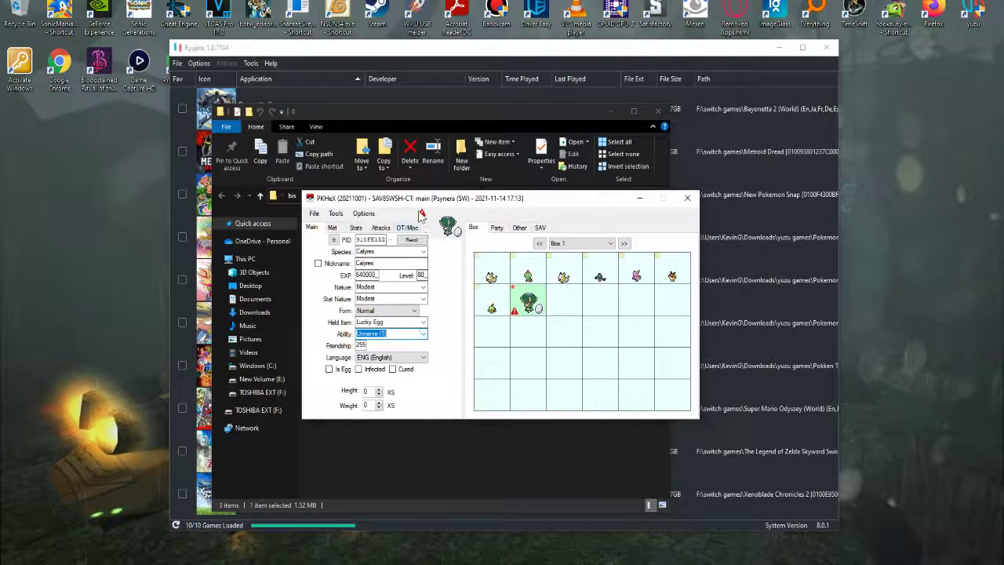
pyautogui.click(422, 213)
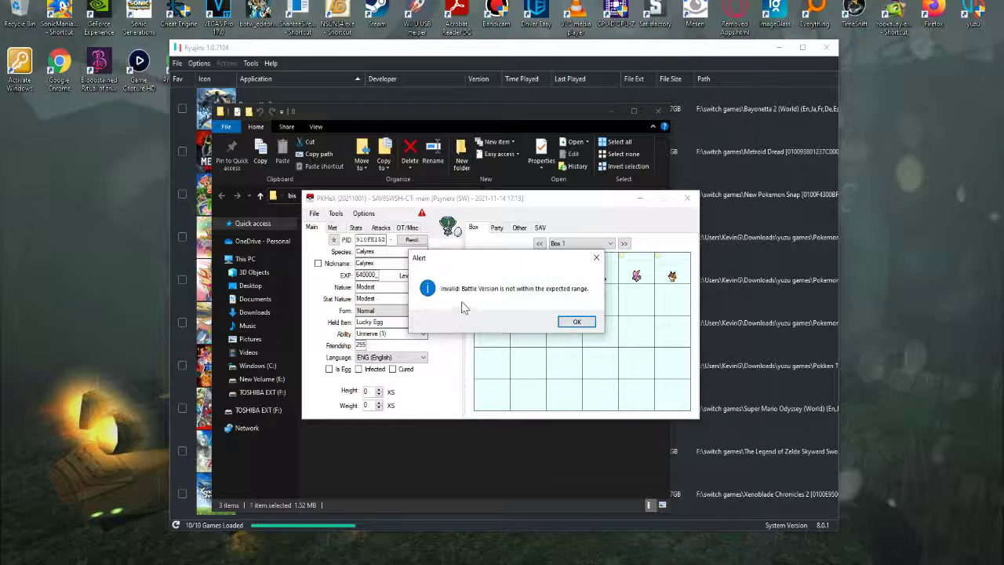
pyautogui.click(595, 258)
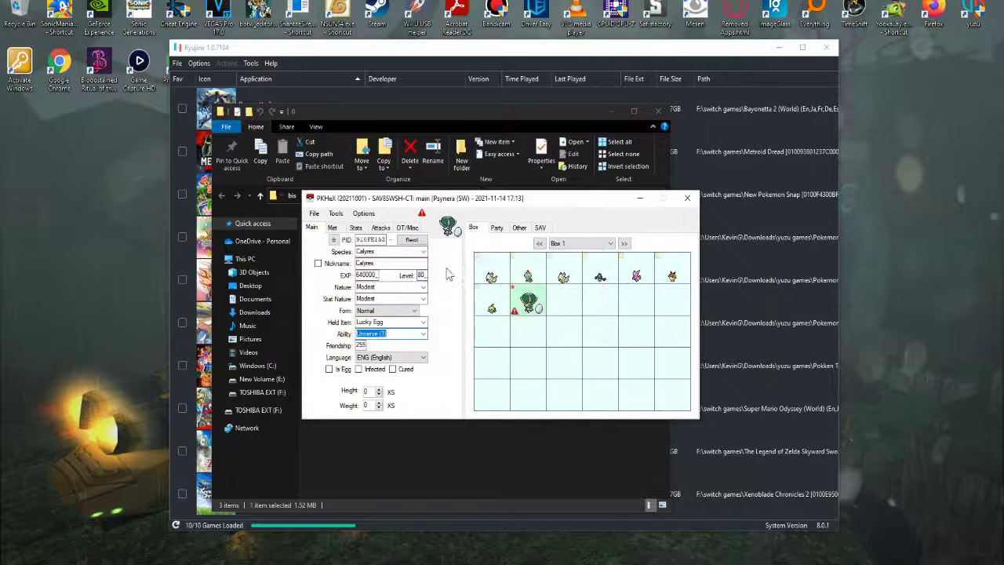
# Load Yamper from the first slot of Box 1 into the editor and change its species to Charmander
pyautogui.click(332, 228)
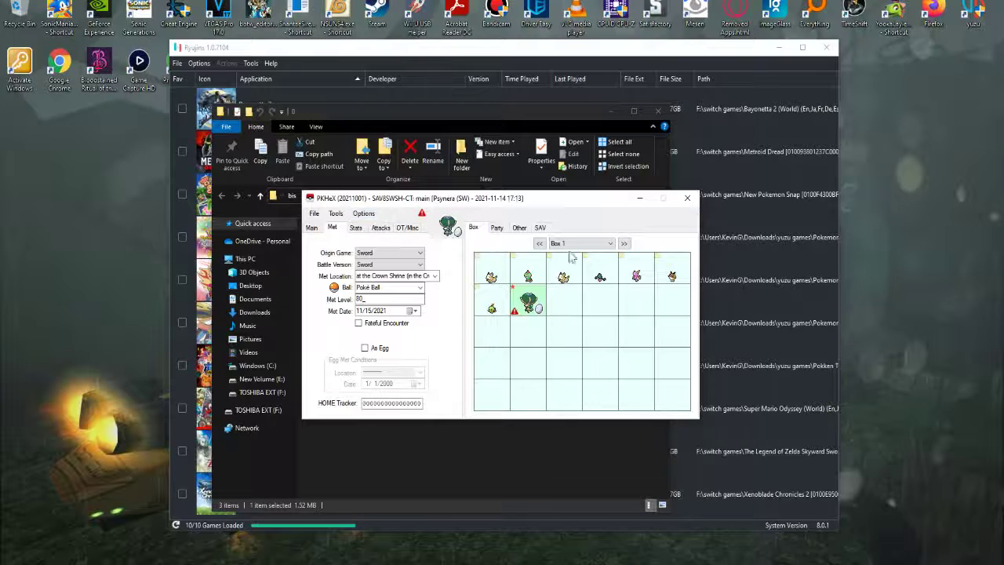
pyautogui.click(313, 228)
pyautogui.click(486, 264)
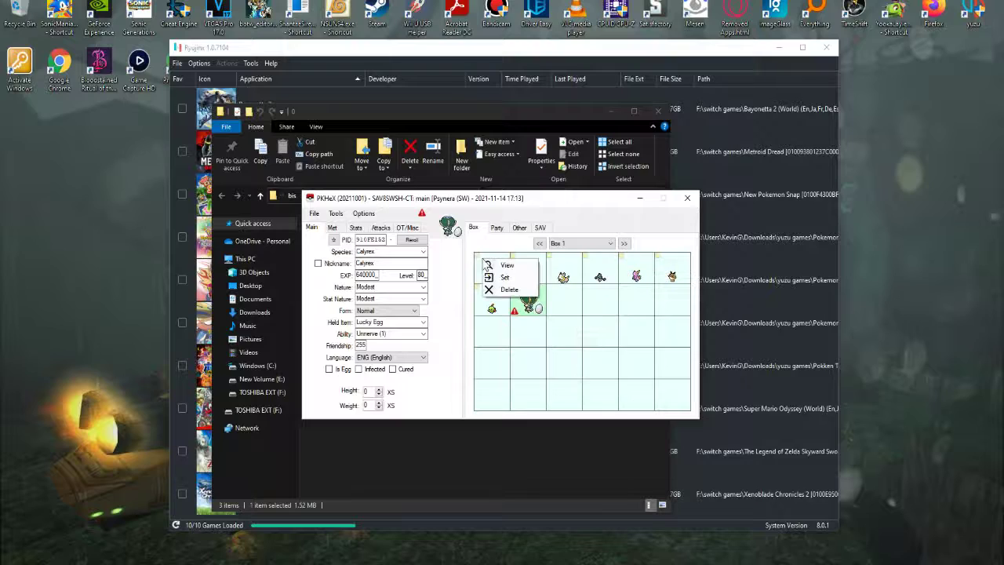
pyautogui.click(502, 265)
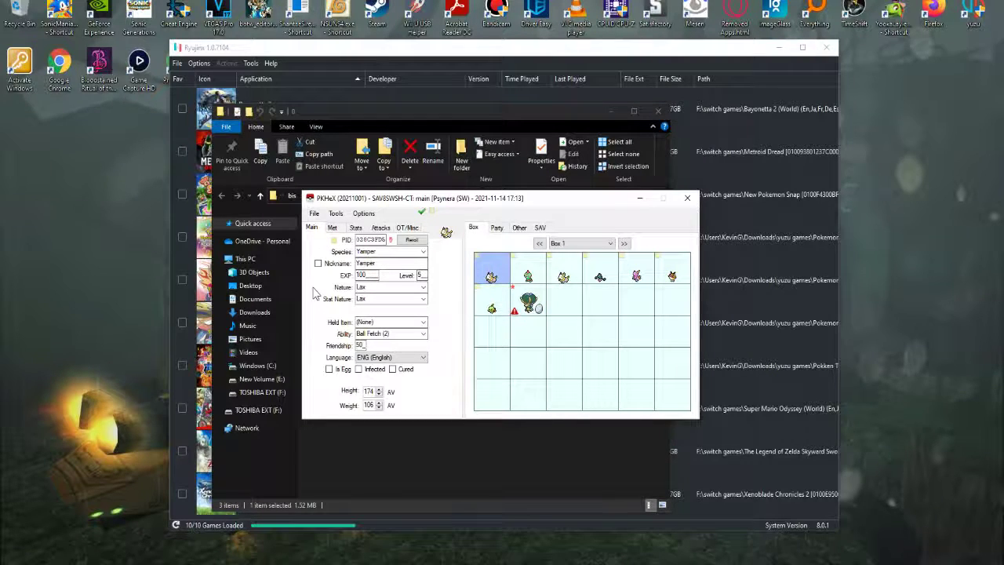
pyautogui.click(401, 252)
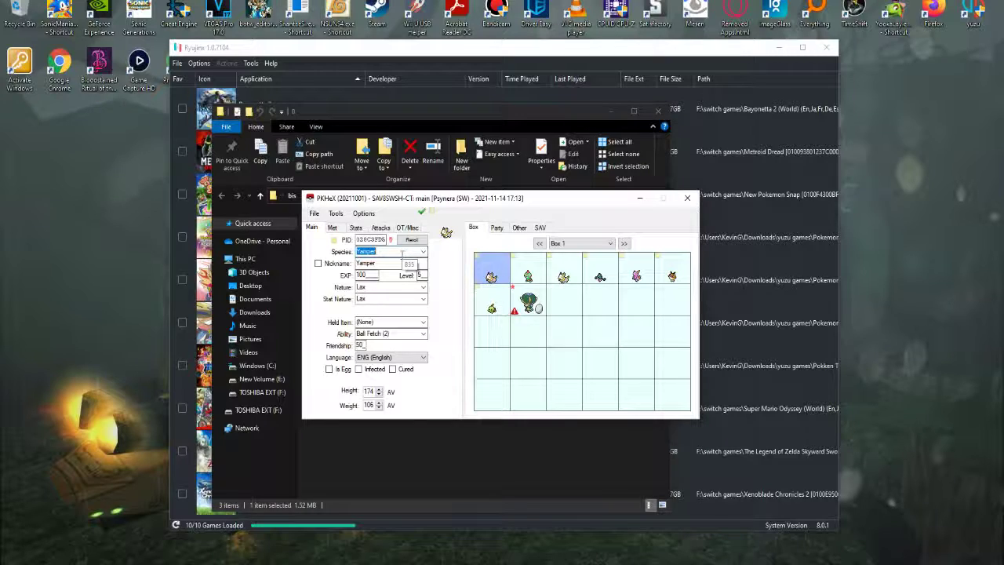
pyautogui.write('charmand')
pyautogui.press('Return')
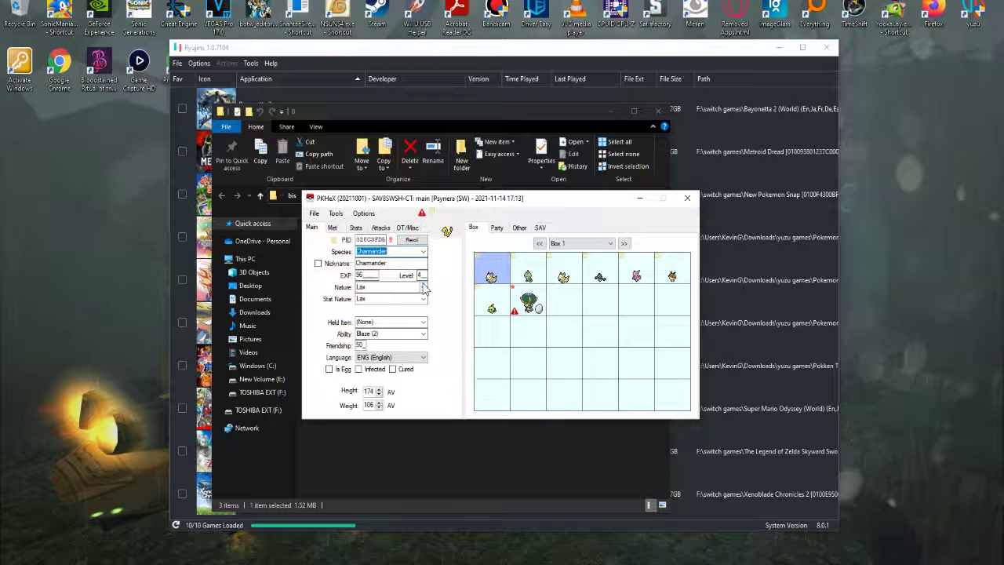
# Set both the nature and the stat nature of Charmander to Modest
pyautogui.click(423, 288)
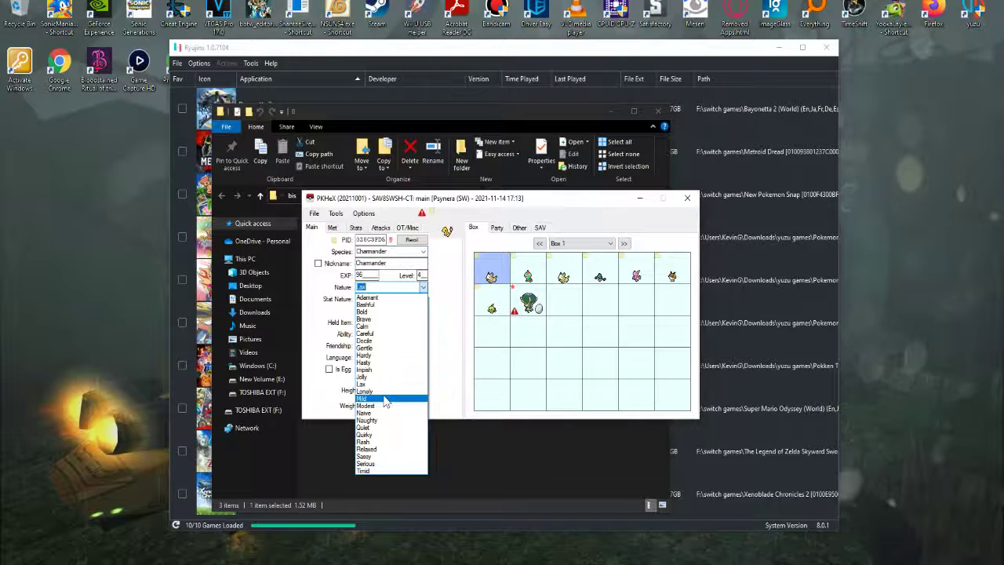
pyautogui.click(376, 398)
pyautogui.click(423, 299)
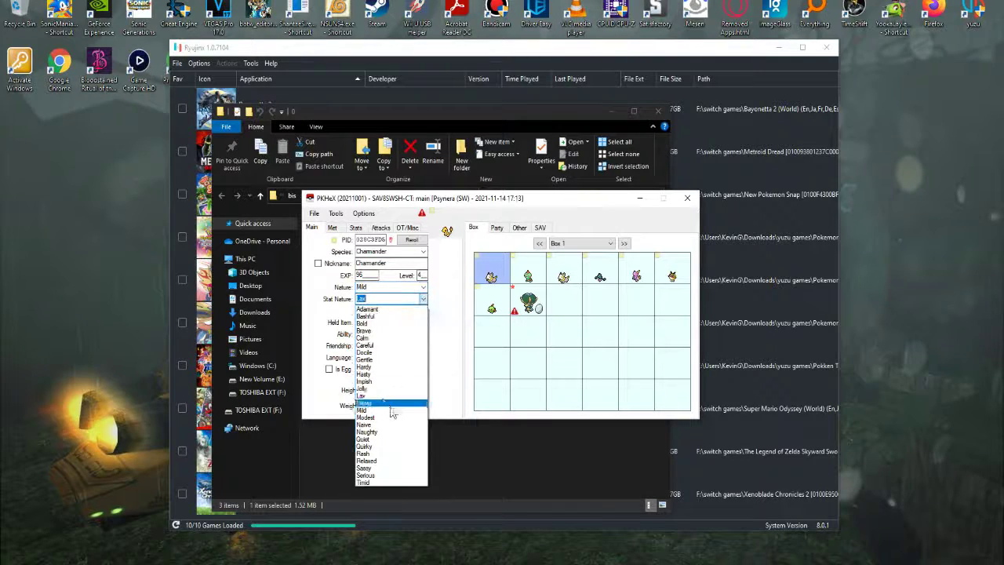
pyautogui.click(384, 418)
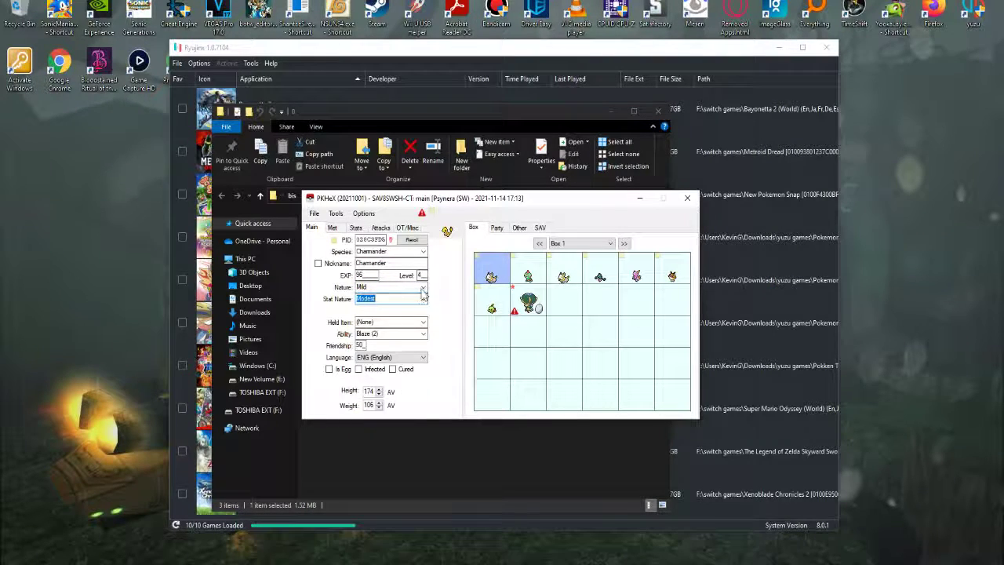
pyautogui.click(422, 287)
pyautogui.click(390, 406)
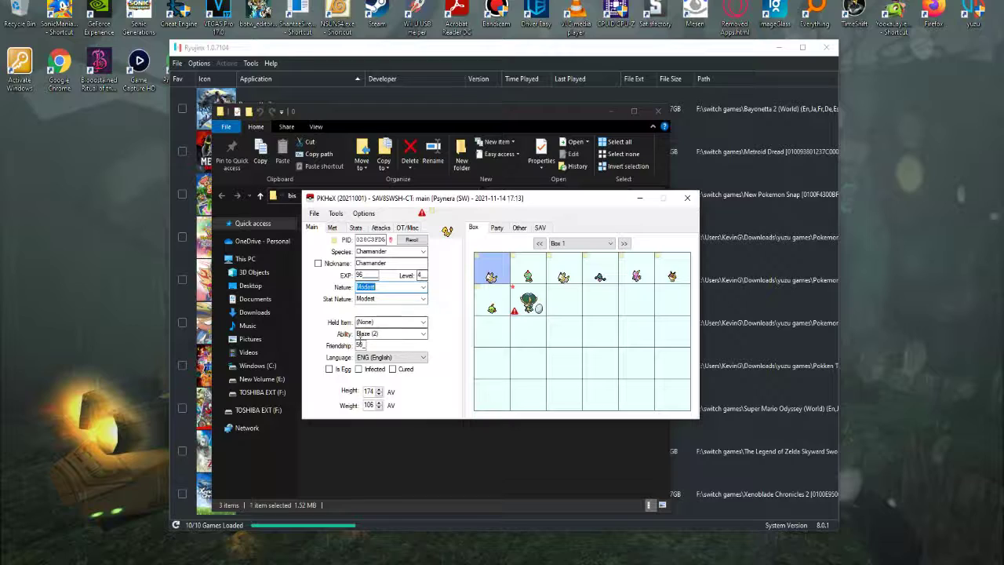
# Give Charmander the Solar Power (H) ability with friendship 255, and set all six of its IVs to 31
pyautogui.click(423, 333)
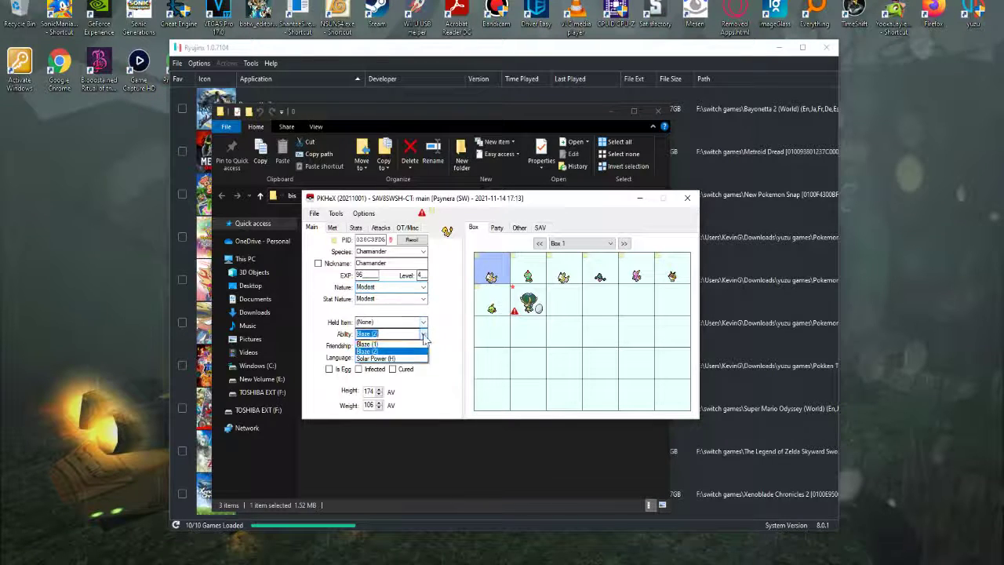
pyautogui.click(408, 360)
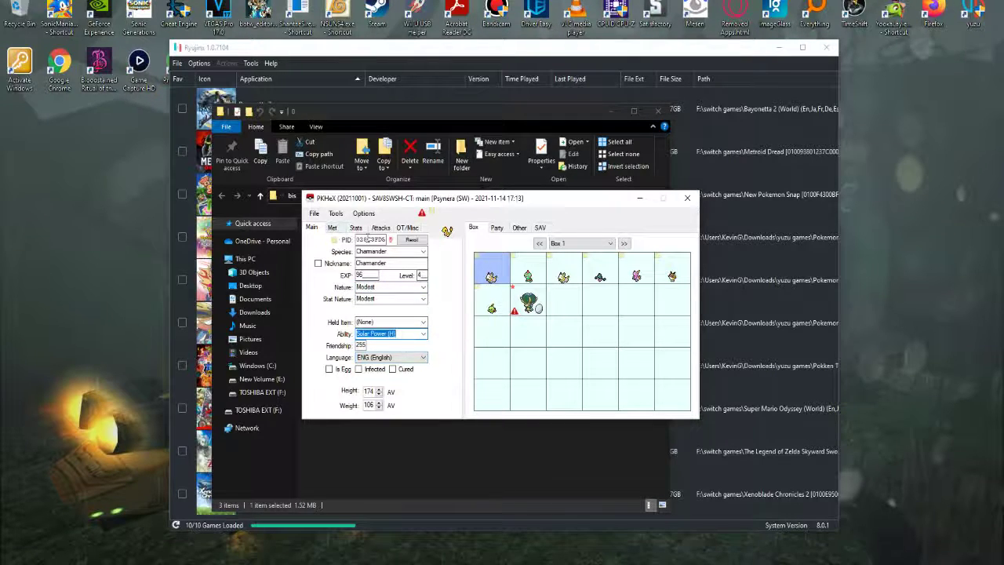
pyautogui.click(357, 227)
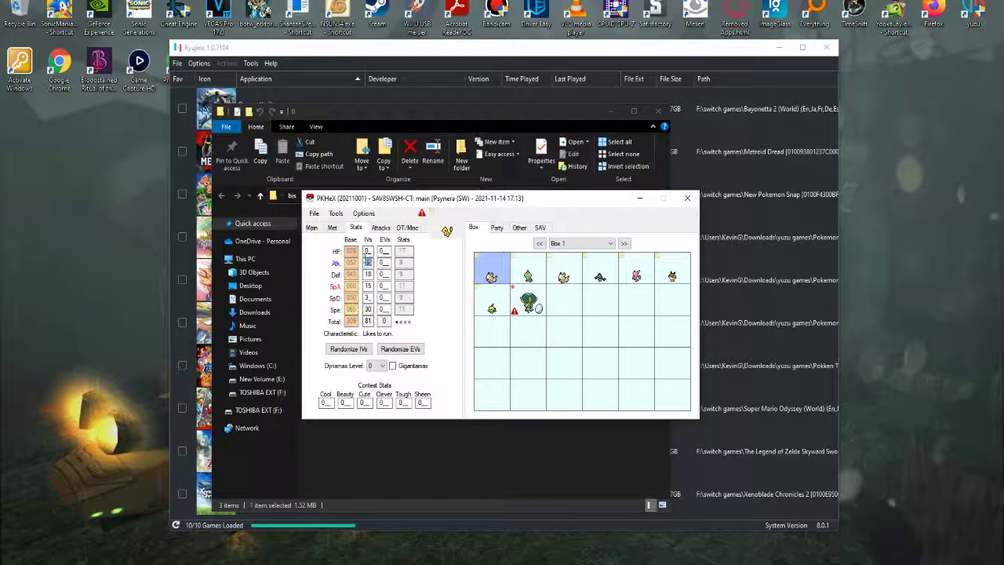
pyautogui.write('31')
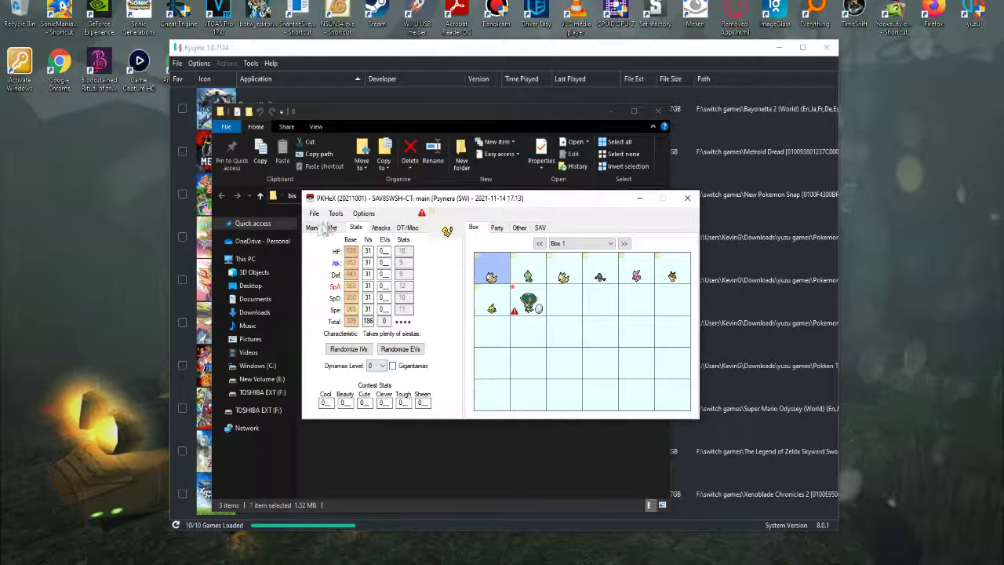
# Enable the egg met conditions for Charmander and mark it as an egg
pyautogui.click(333, 228)
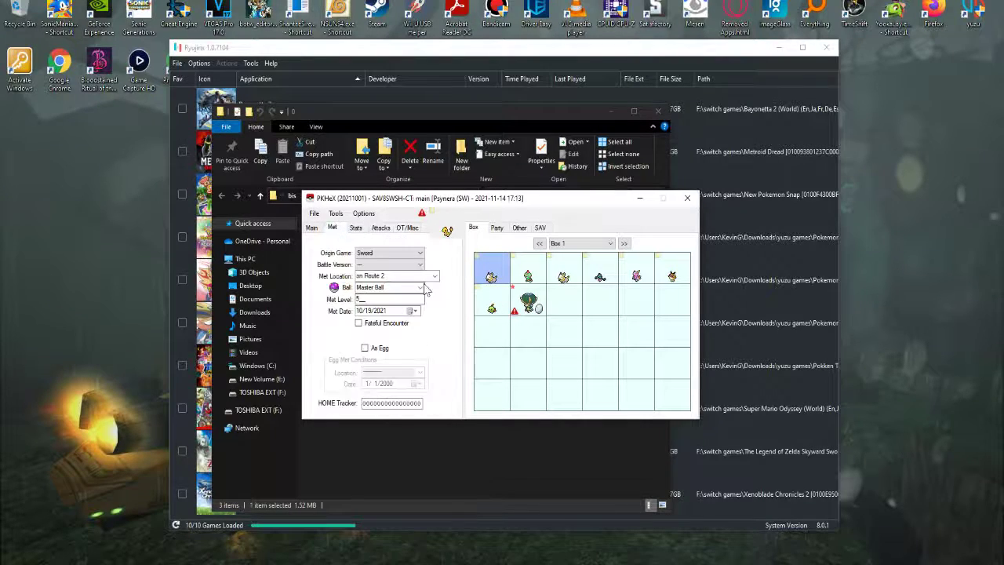
pyautogui.click(365, 348)
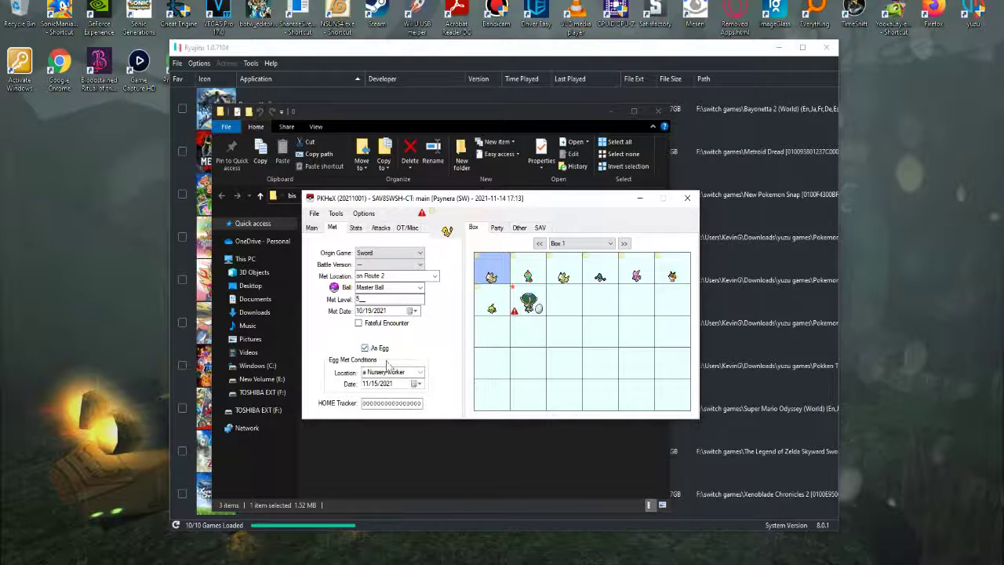
pyautogui.click(311, 226)
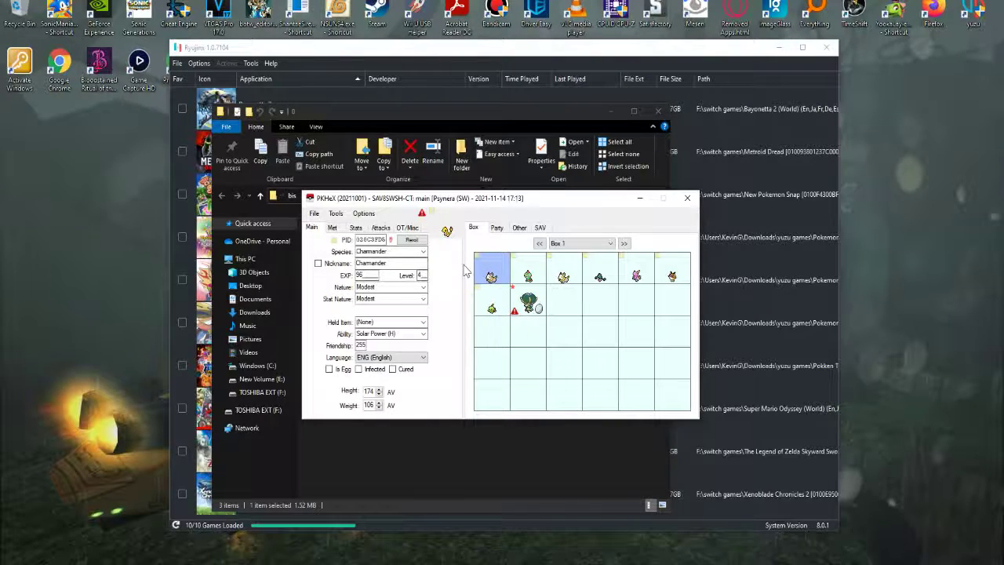
pyautogui.click(330, 370)
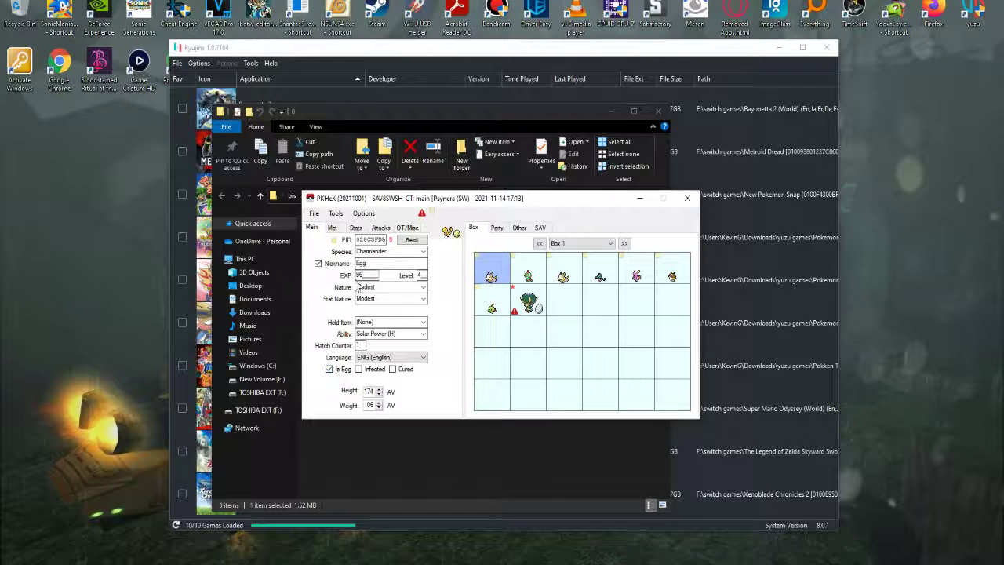
# Try to apply suggested current moves to the Charmander egg
pyautogui.click(382, 228)
pyautogui.click(396, 257)
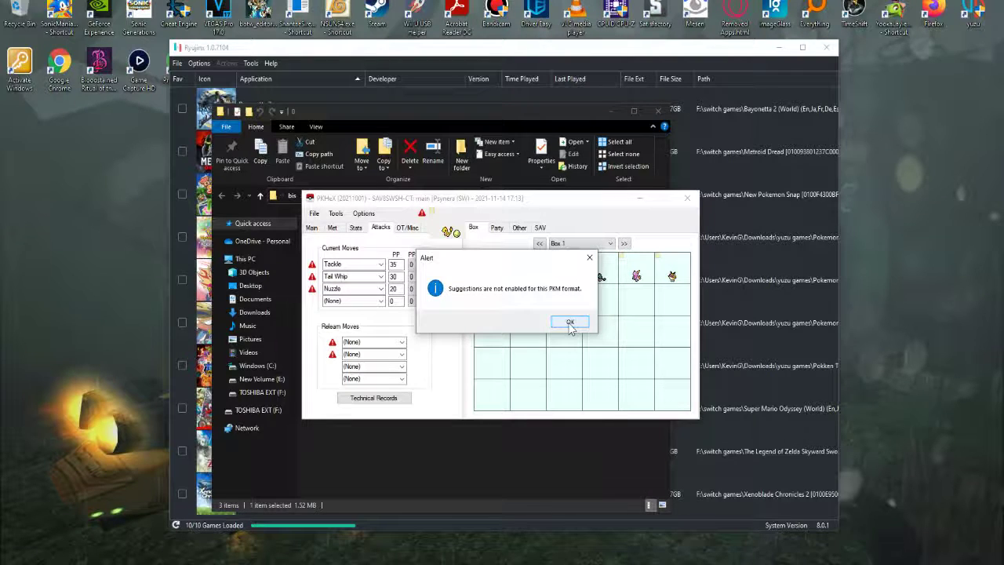
pyautogui.click(590, 257)
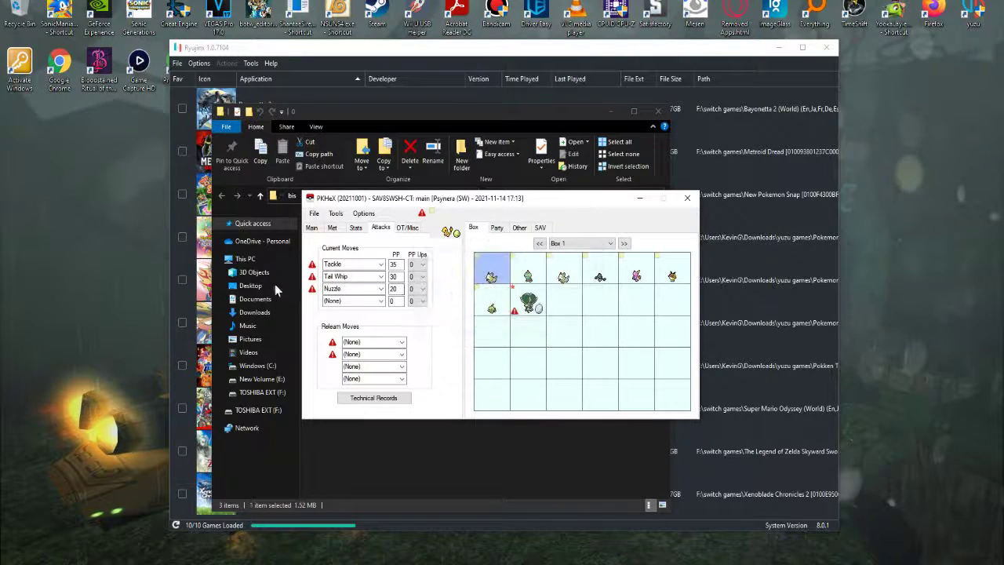
# Replace the Charmander egg's first current move with Flamethrower
pyautogui.click(377, 262)
pyautogui.write('f')
pyautogui.press('BackSpace')
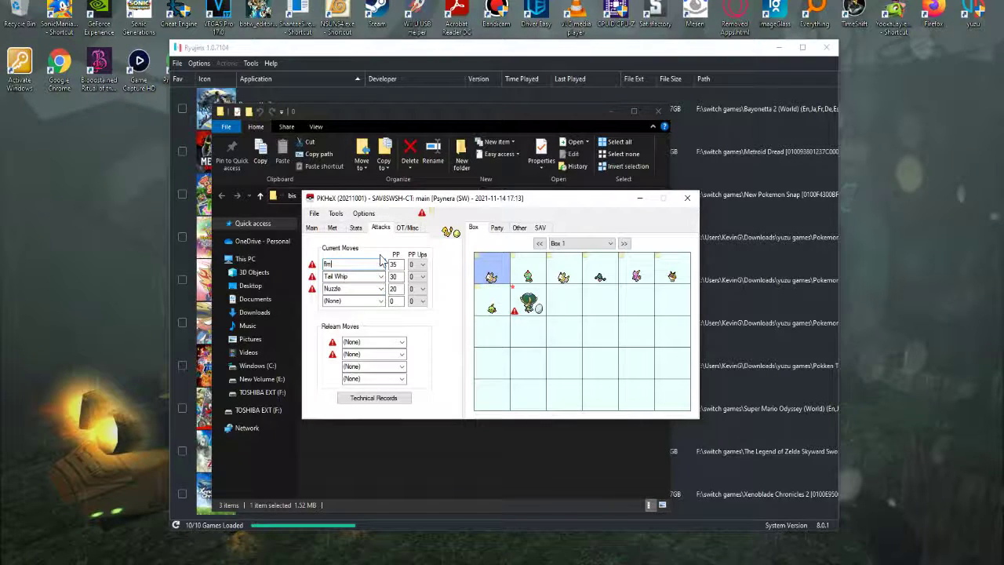
pyautogui.write('flame Burst')
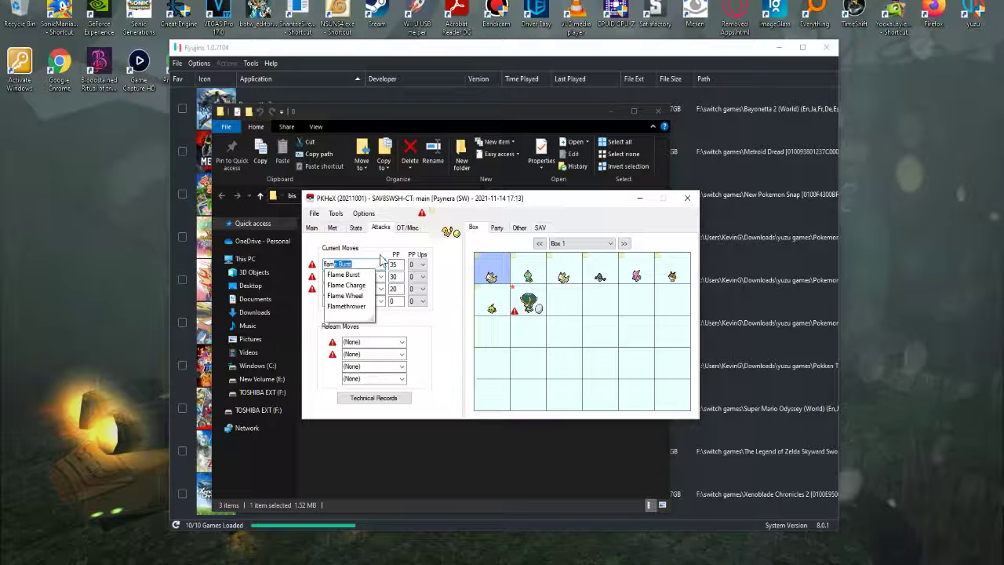
pyautogui.press('Down')
pyautogui.press('Down')
pyautogui.press('Down')
pyautogui.press('Down')
pyautogui.press('Return')
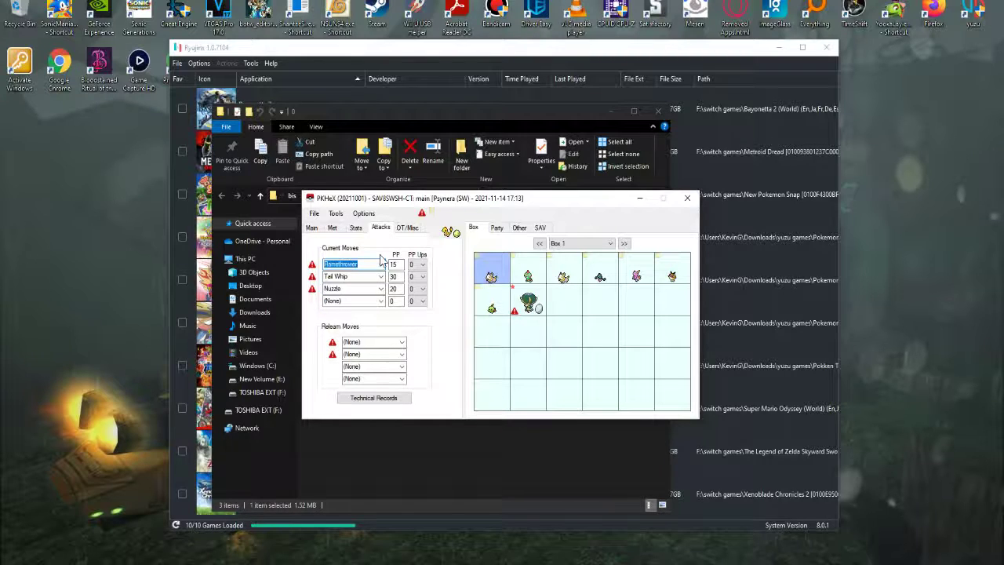
# Clear the Charmander egg's second and third current moves by setting both to (None)
pyautogui.click(375, 277)
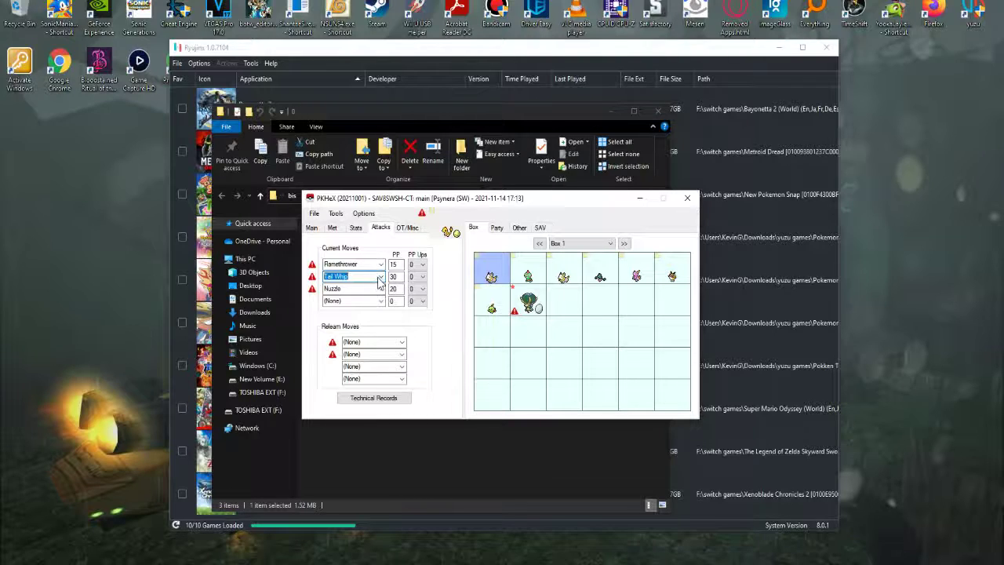
pyautogui.click(379, 278)
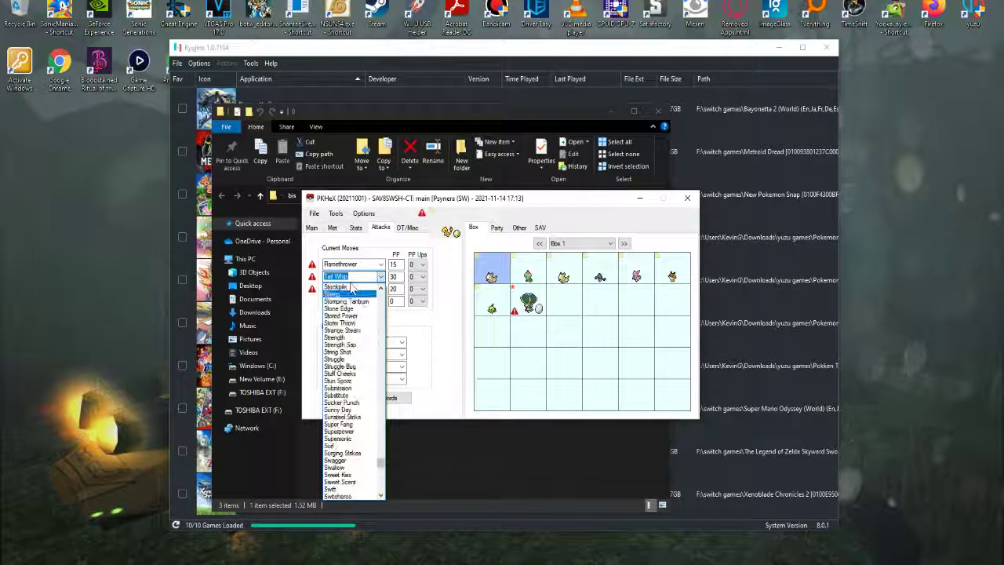
pyautogui.moveTo(381, 471); pyautogui.dragTo(390, 287)
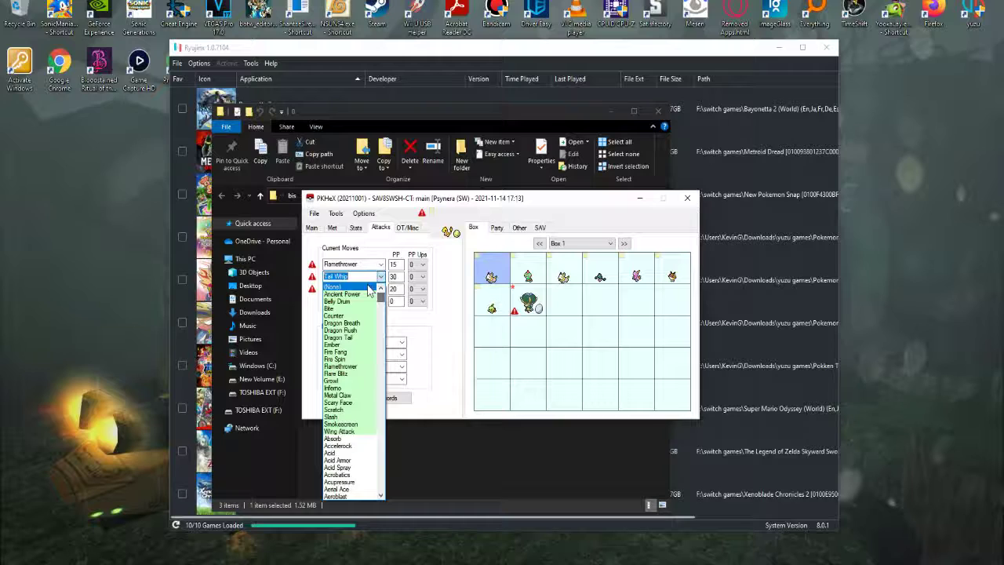
pyautogui.click(336, 287)
pyautogui.click(382, 289)
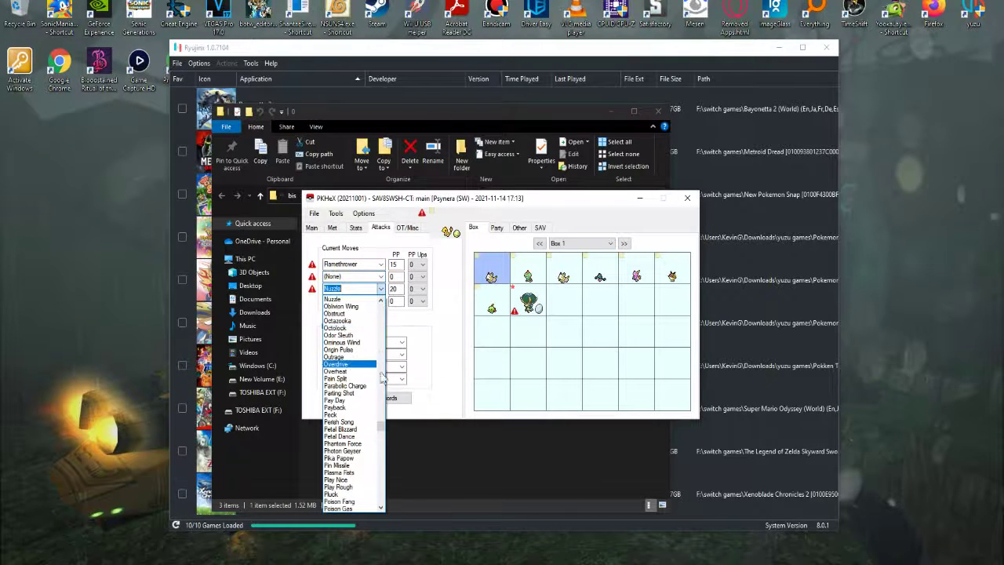
pyautogui.scroll(-1, 381, 427)
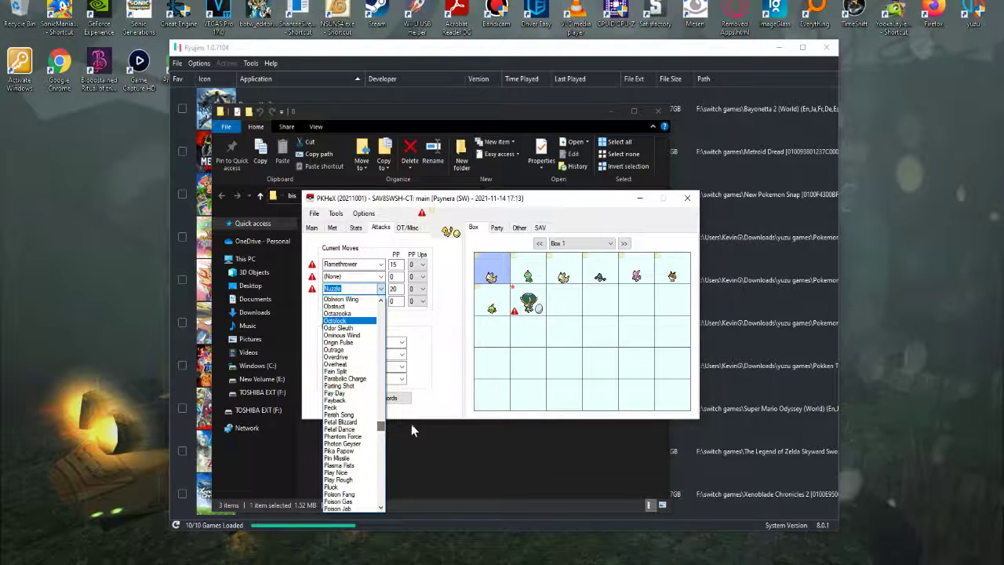
pyautogui.moveTo(380, 427); pyautogui.dragTo(377, 304)
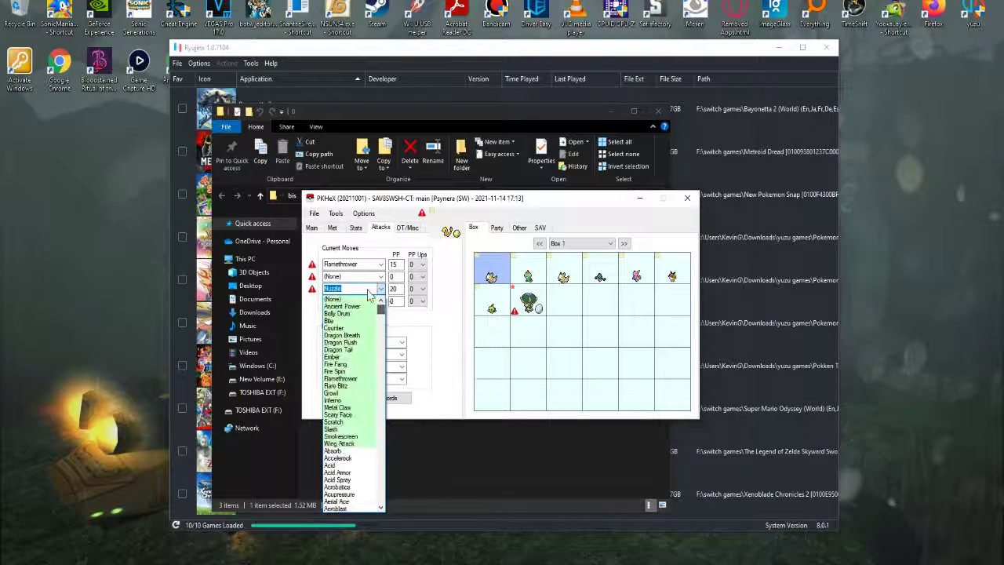
pyautogui.click(361, 299)
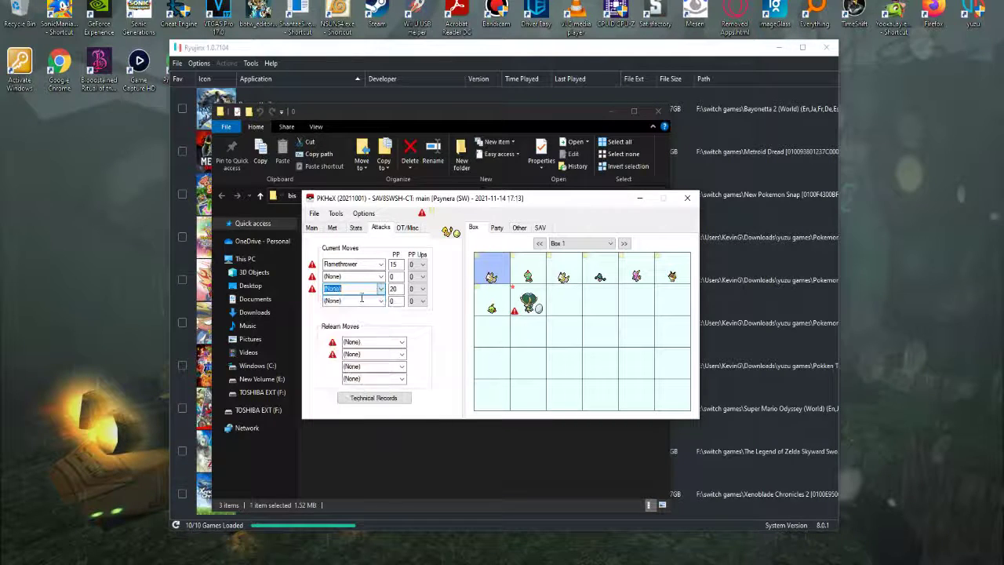
# Select Flamethrower in the Charmander egg's technical records, save them, and set the egg in the Box 1 slot beside Calyrex
pyautogui.click(406, 399)
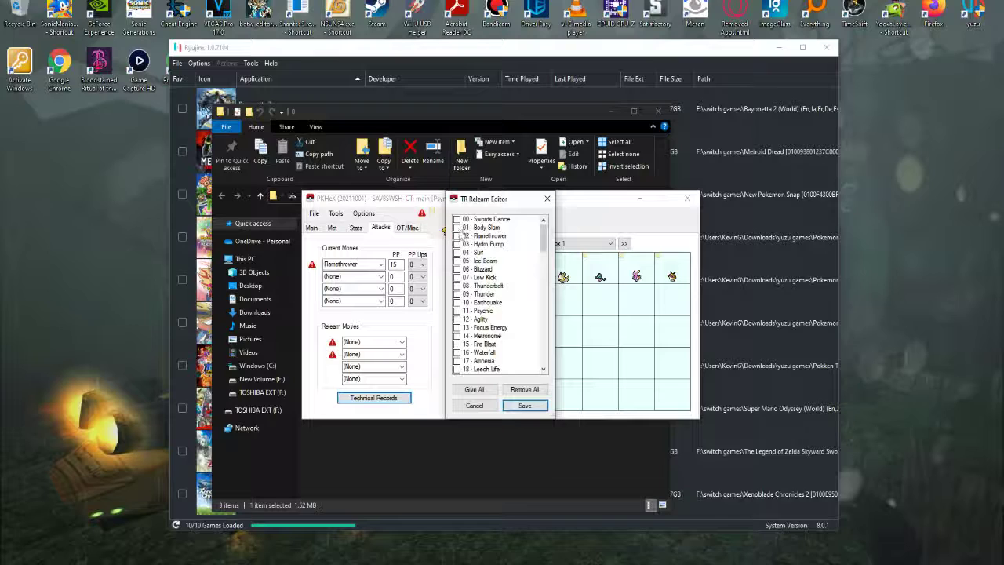
pyautogui.click(464, 237)
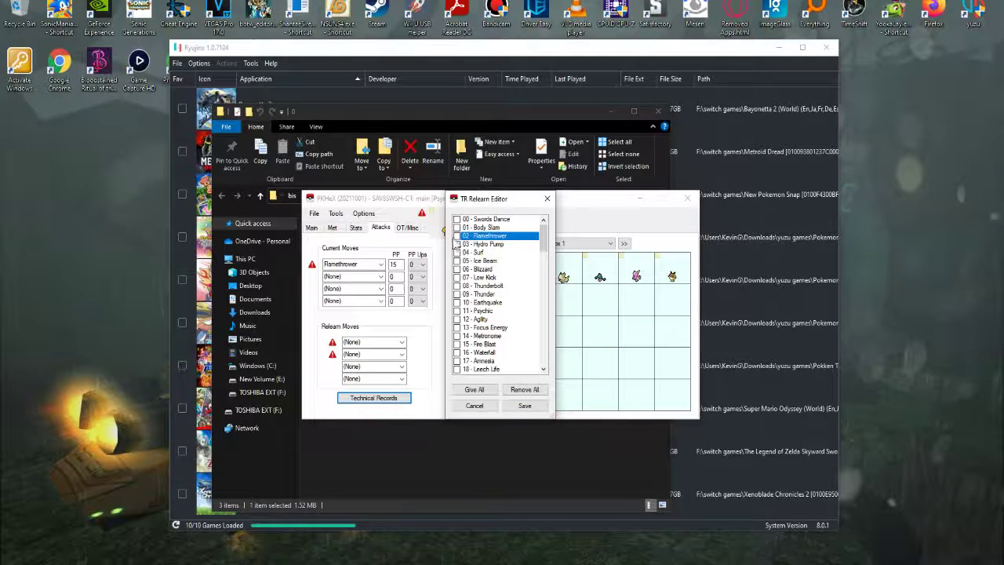
pyautogui.click(523, 406)
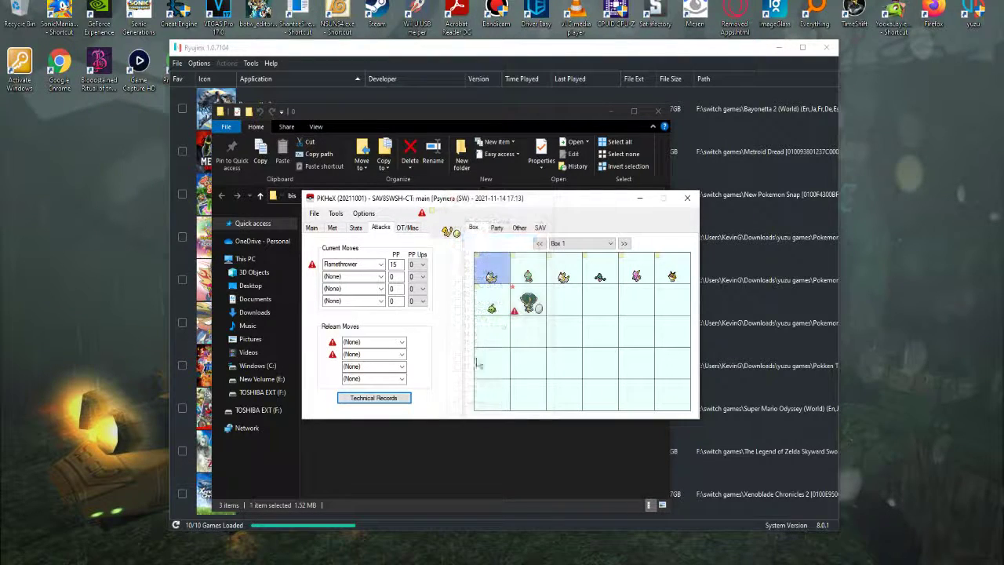
pyautogui.rightClick(570, 308)
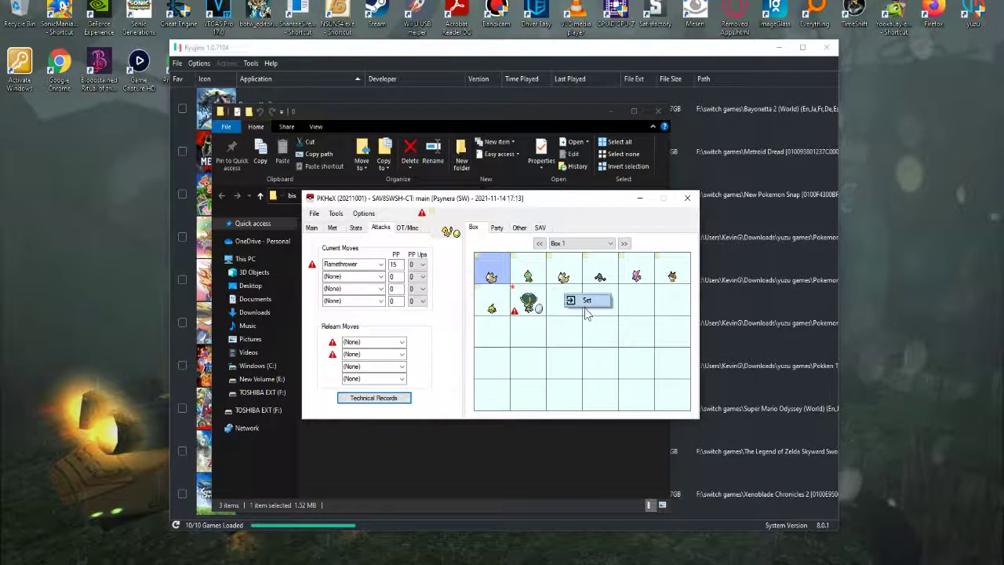
pyautogui.click(588, 301)
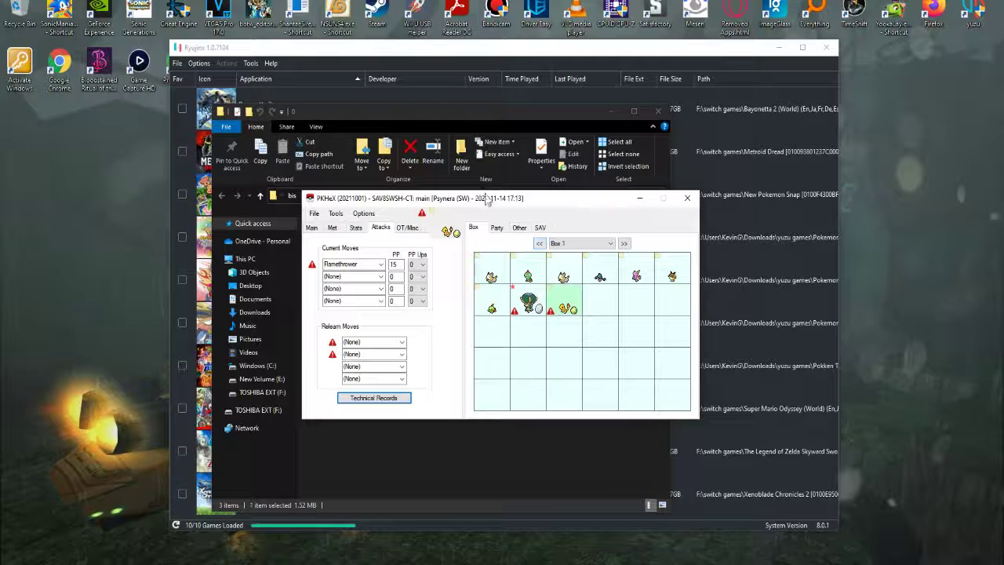
# Look over the party and the savedata block dump of the save file
pyautogui.click(497, 228)
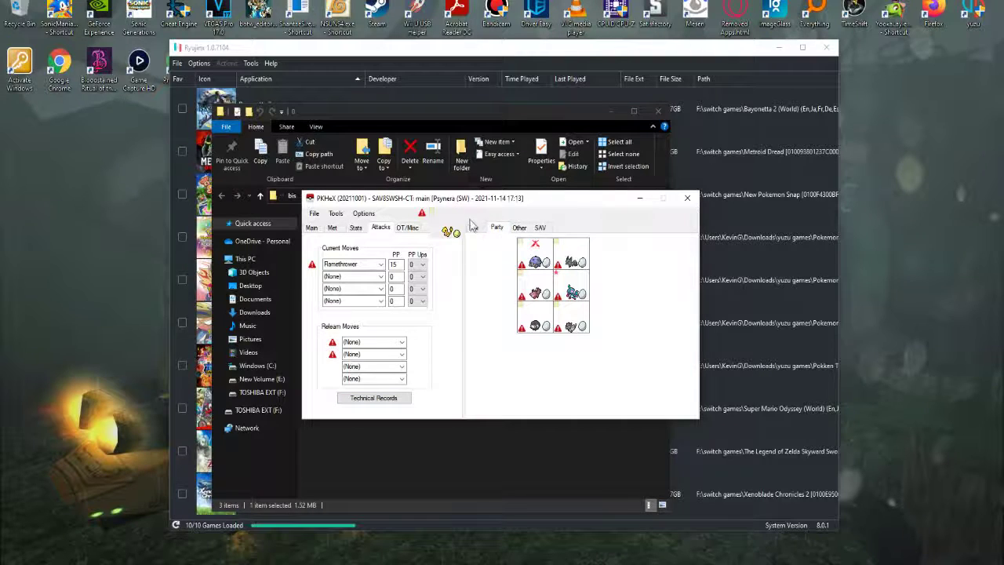
pyautogui.click(473, 228)
pyautogui.click(539, 228)
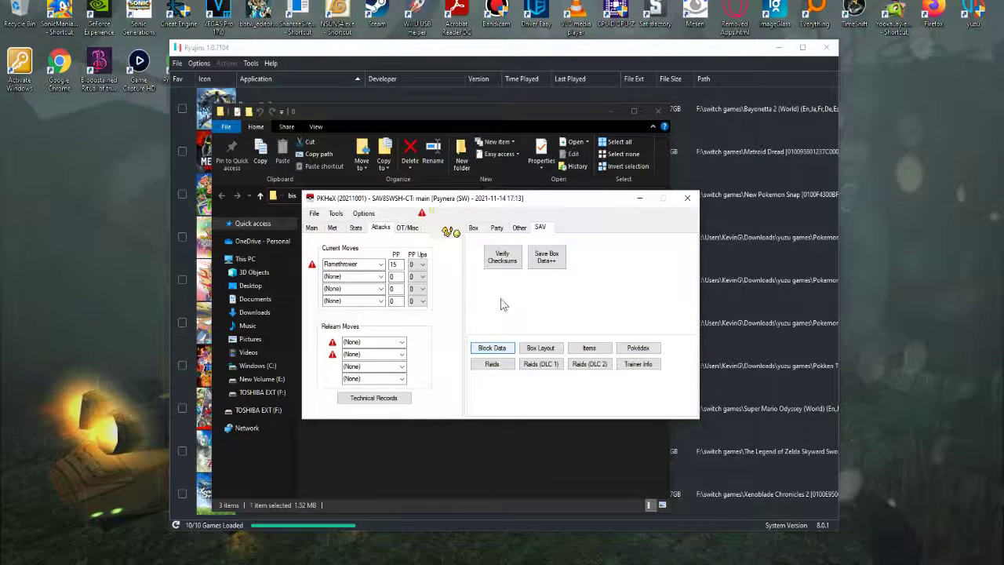
pyautogui.click(503, 347)
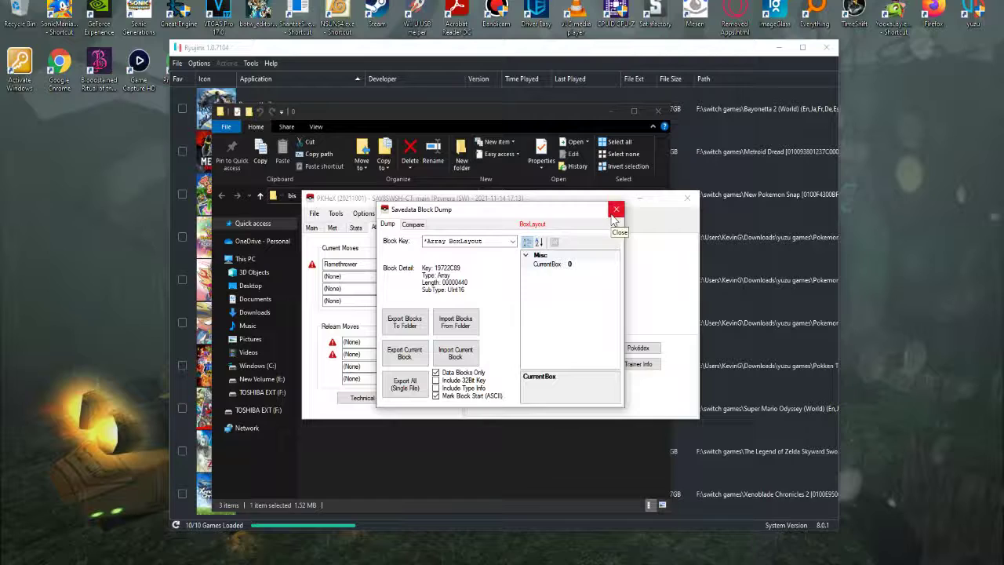
pyautogui.click(616, 210)
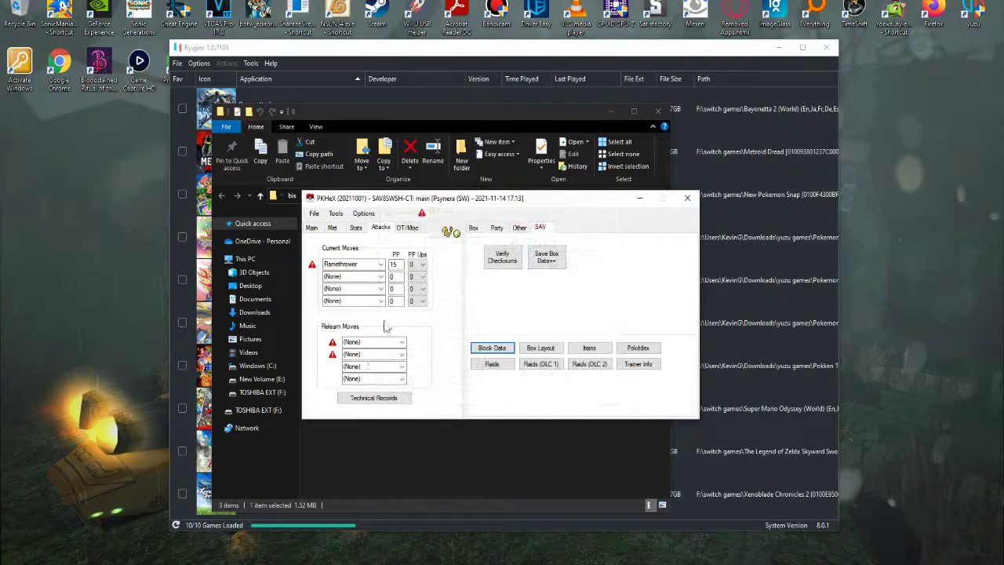
# Try changing the wallpapers of Box 5 and Box 9 in the box layout editor without saving
pyautogui.click(539, 350)
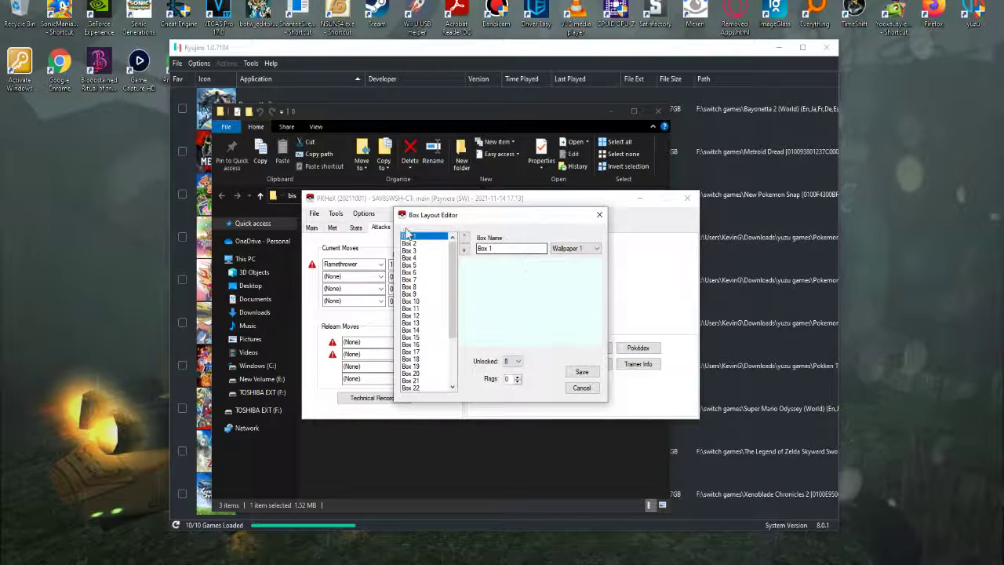
pyautogui.press('Down')
pyautogui.press('Down')
pyautogui.press('Down')
pyautogui.press('Down')
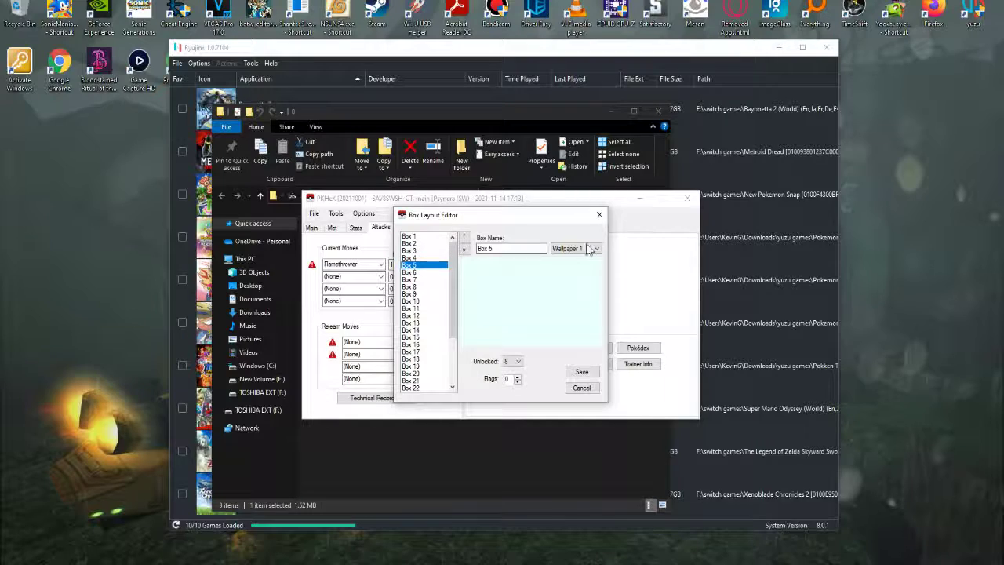
pyautogui.click(588, 248)
pyautogui.click(576, 271)
pyautogui.click(419, 272)
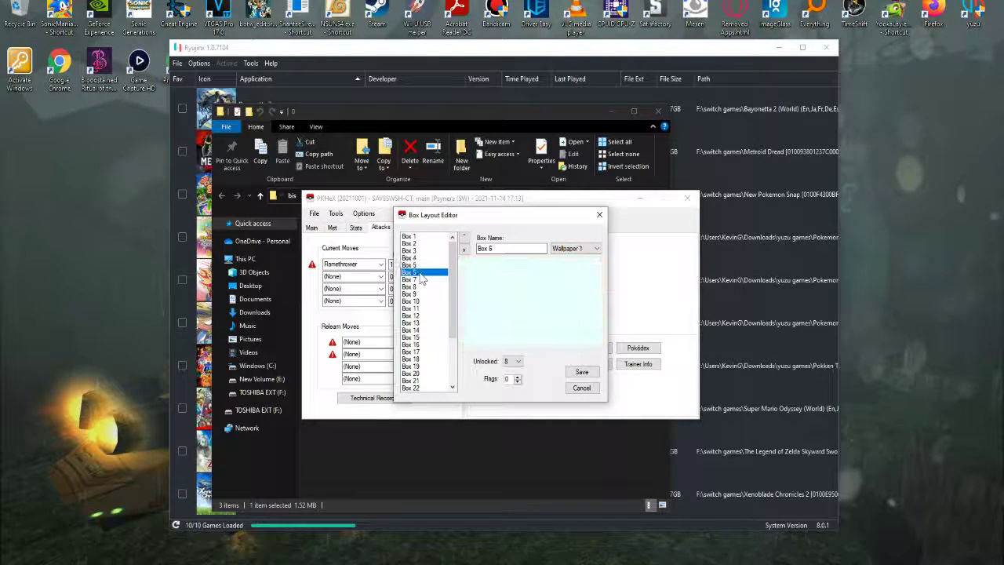
pyautogui.click(422, 294)
pyautogui.click(590, 248)
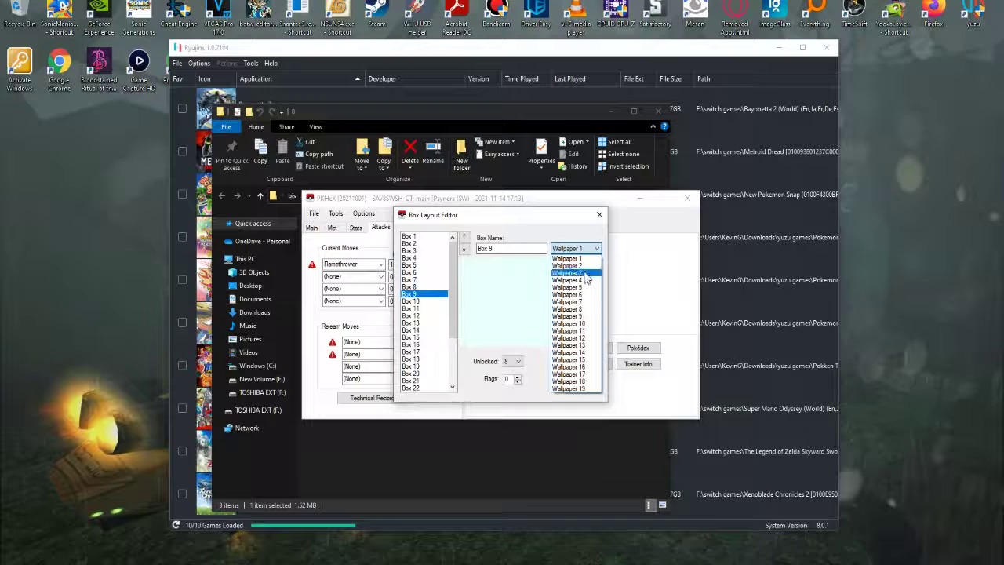
pyautogui.click(585, 274)
pyautogui.click(599, 214)
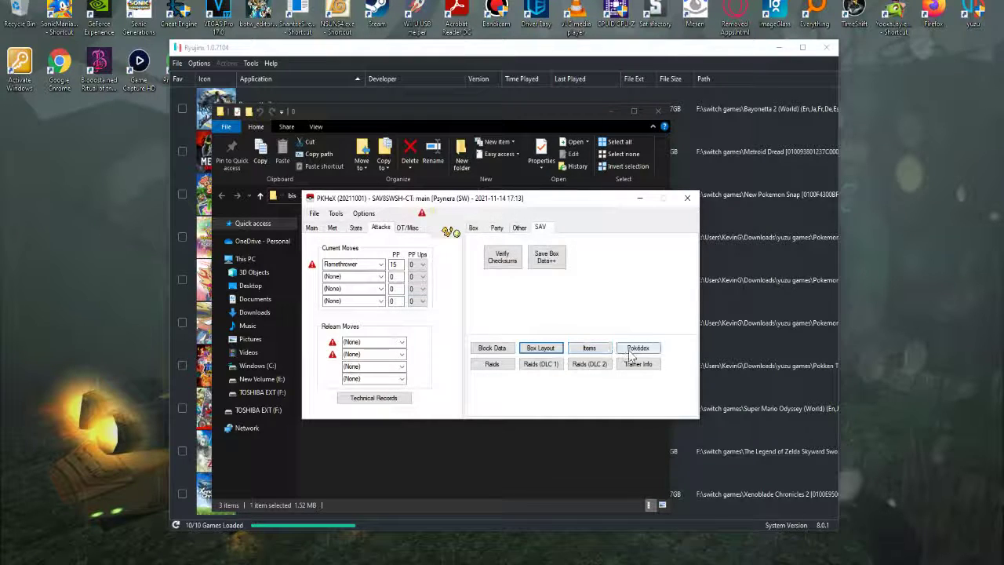
# Replace the Poké Ball entry in the inventory's ball pouch with Luxury Ball and clear its NEW flag
pyautogui.click(602, 349)
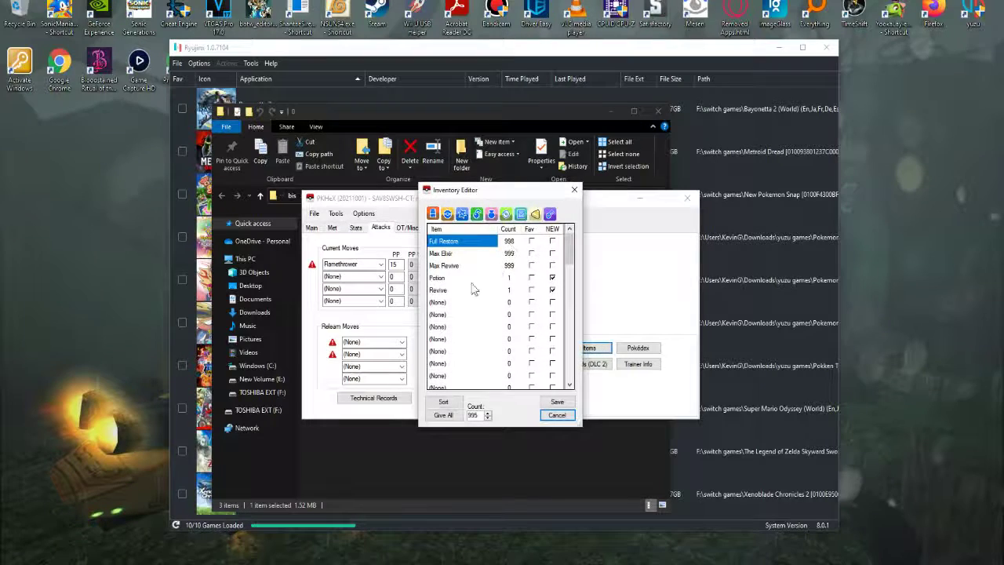
pyautogui.click(437, 278)
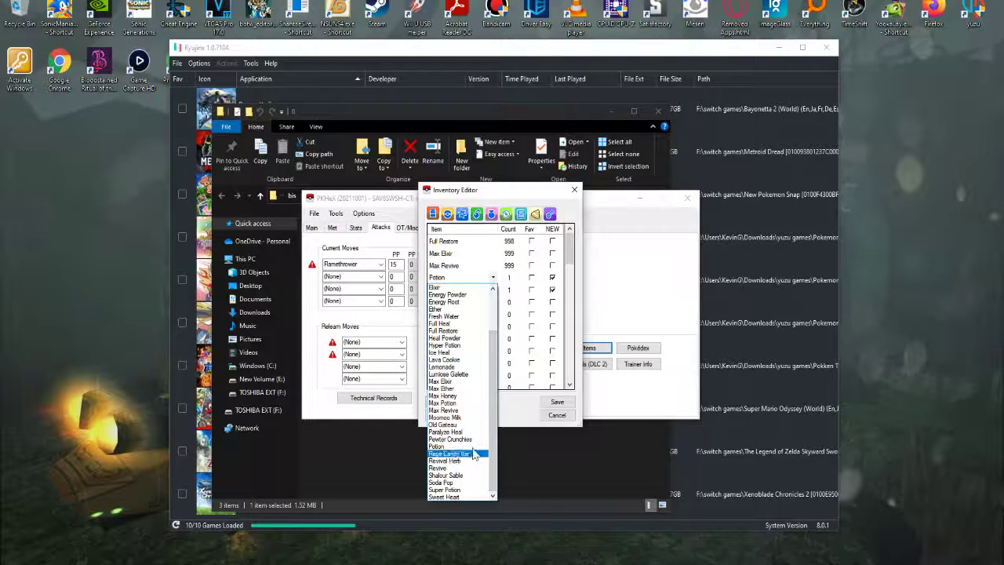
pyautogui.click(499, 409)
pyautogui.click(447, 215)
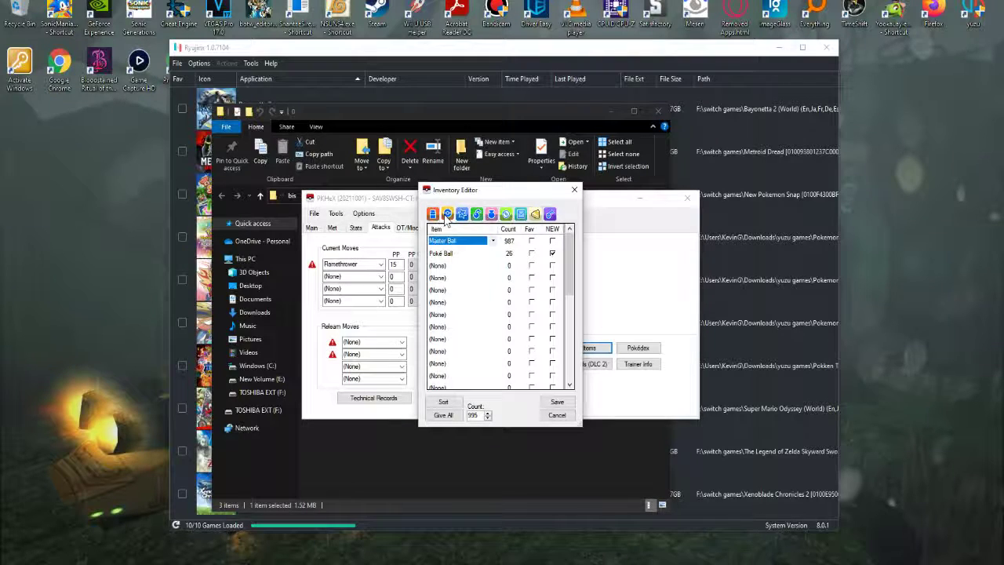
pyautogui.click(473, 253)
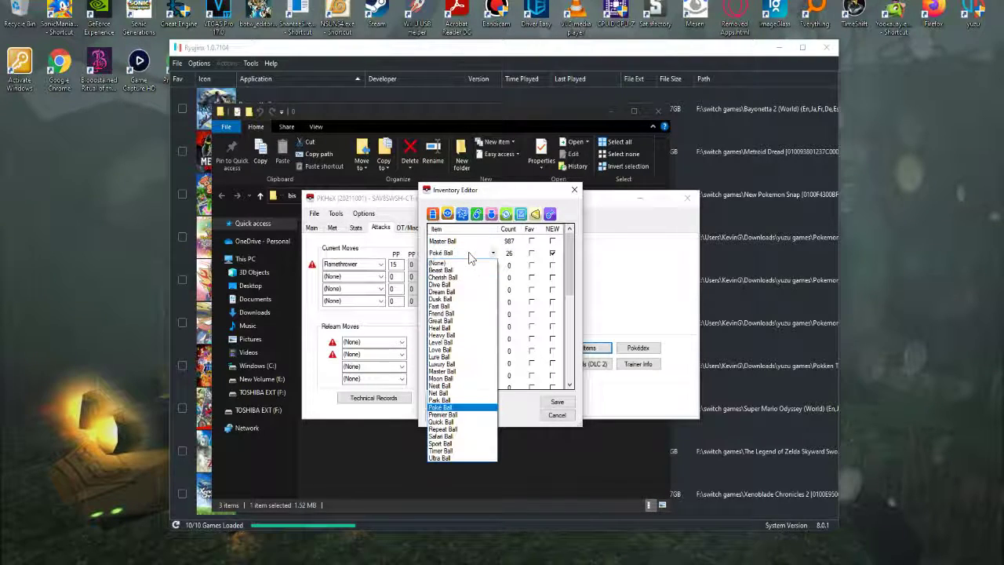
pyautogui.click(477, 365)
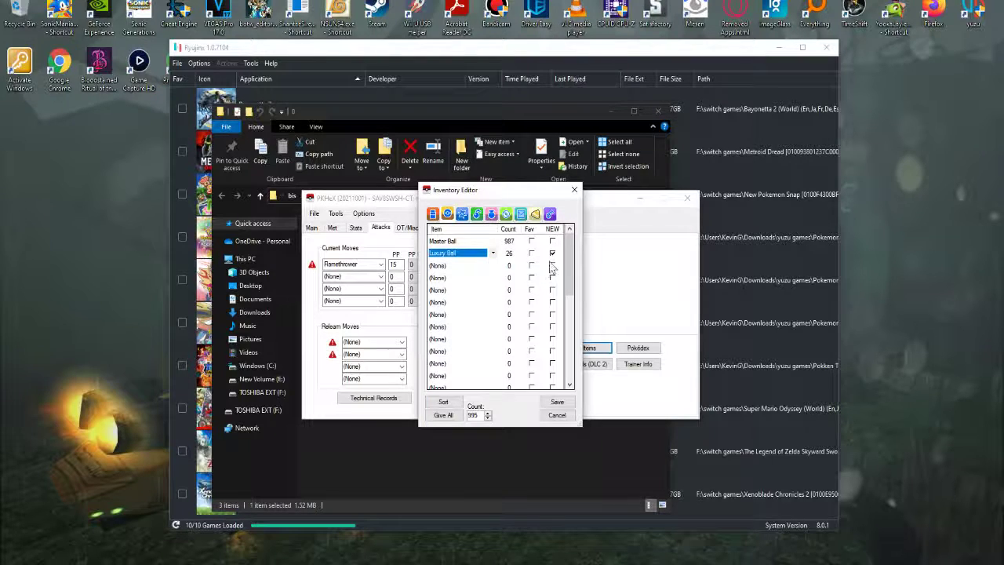
pyautogui.click(553, 253)
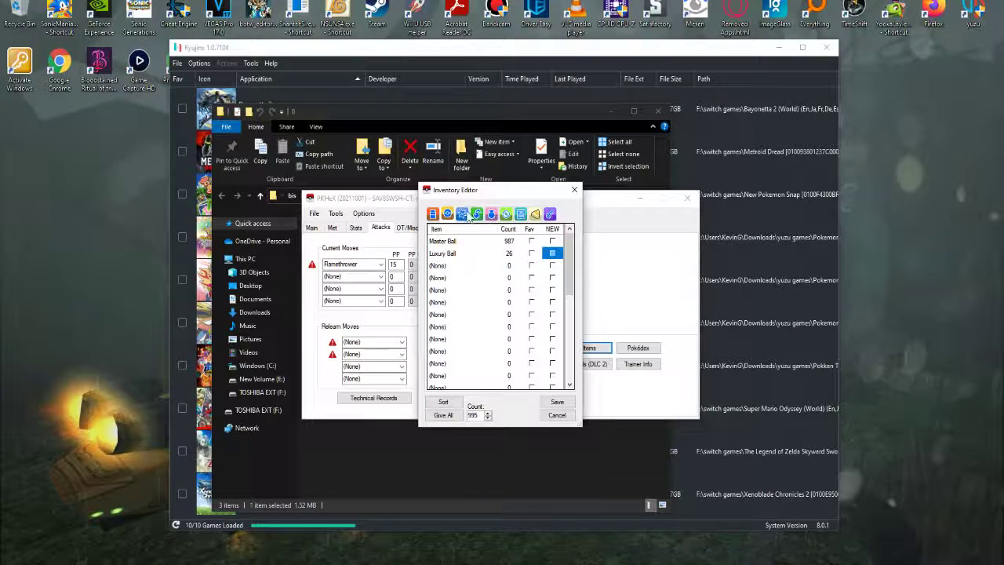
# Fill the inventory's battle items pouch with all available items at a count of 995
pyautogui.click(464, 215)
pyautogui.click(463, 240)
pyautogui.click(462, 241)
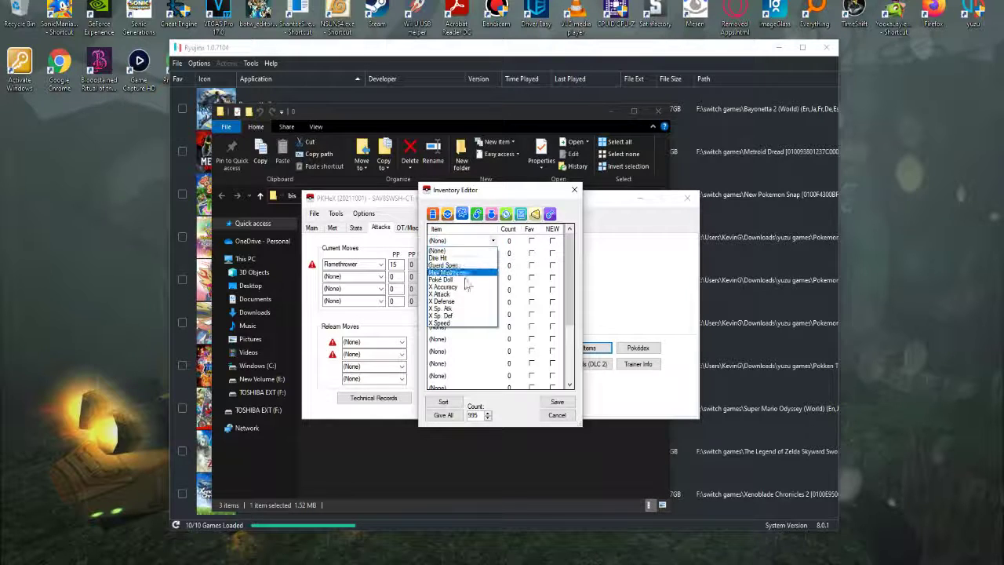
pyautogui.click(449, 416)
pyautogui.click(446, 416)
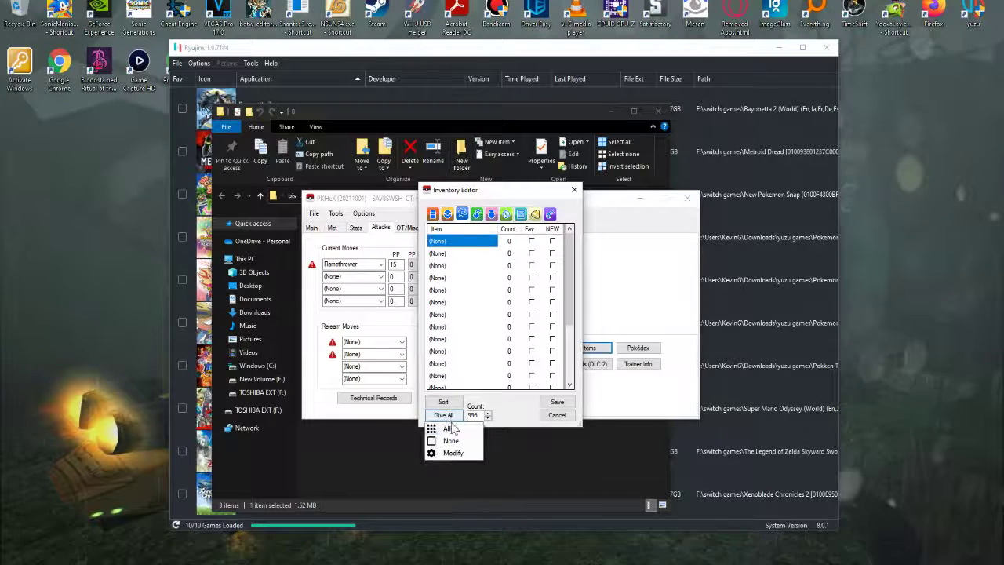
pyautogui.click(448, 428)
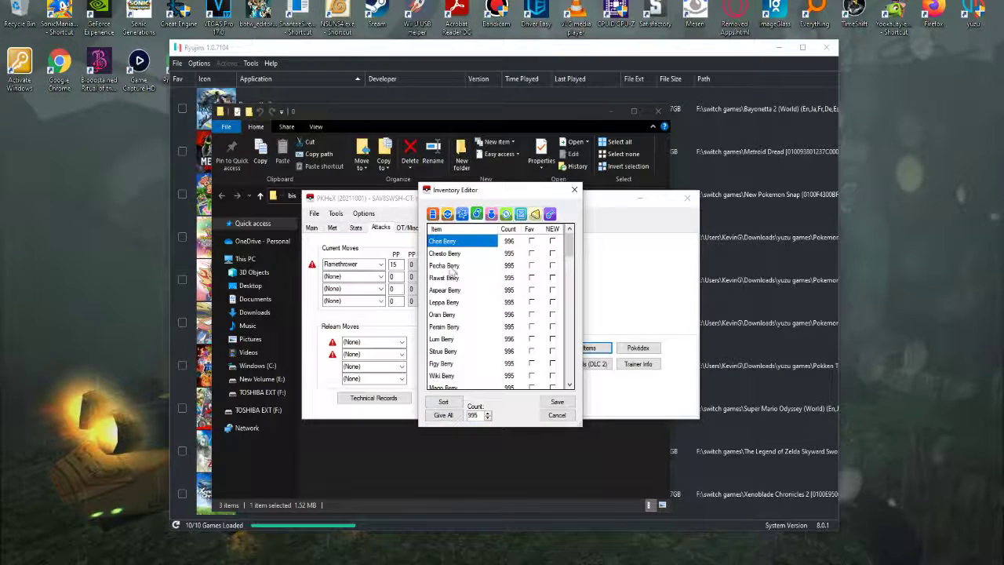
# Set the Rare Candy count in the inventory to 999
pyautogui.scroll(-10, 445, 307)
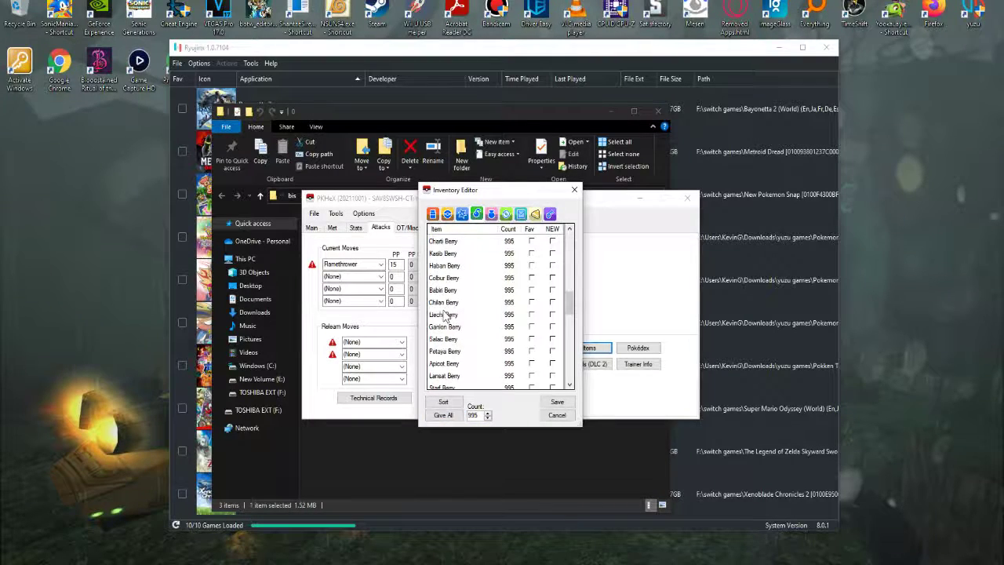
pyautogui.click(492, 216)
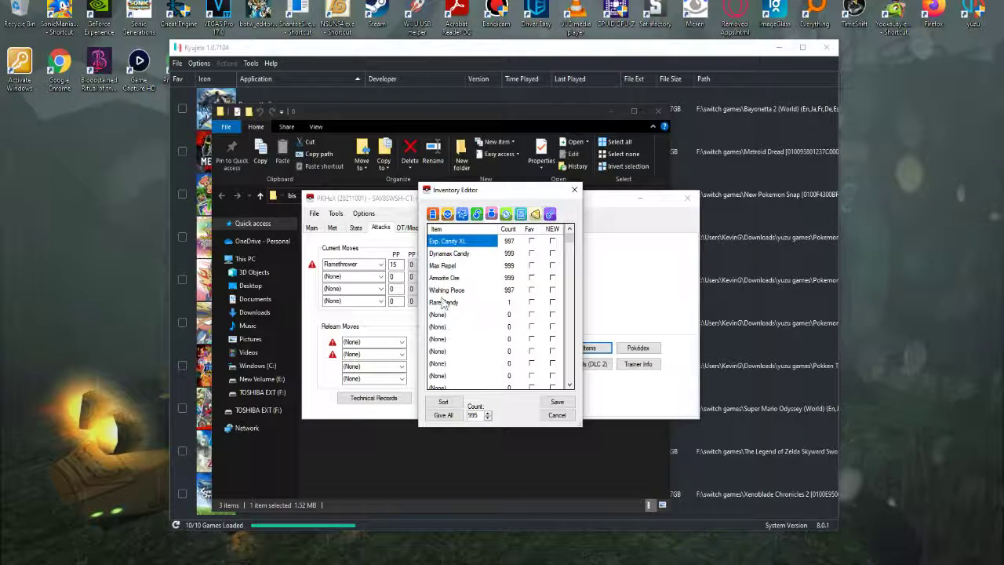
pyautogui.click(509, 304)
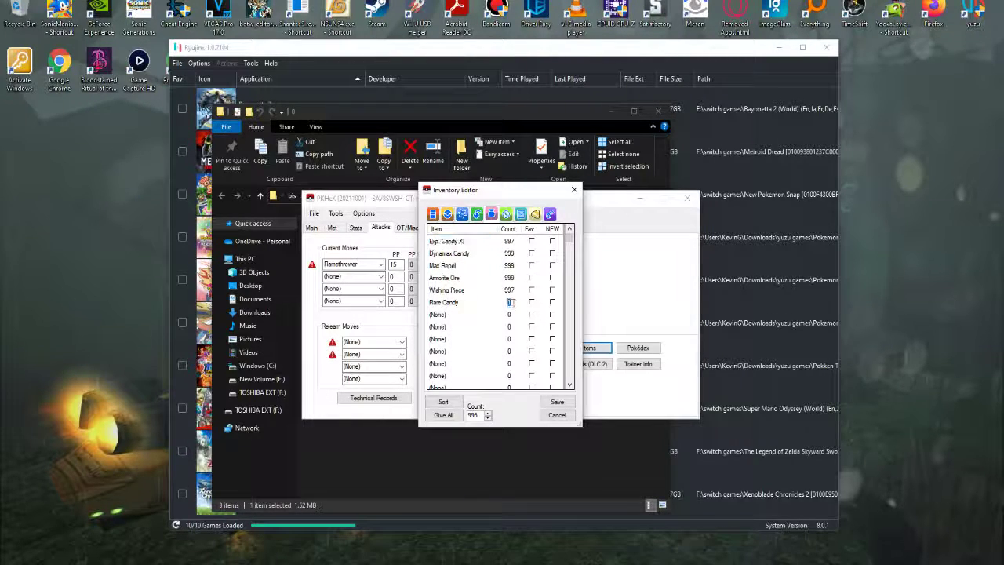
pyautogui.write('999')
# Examine the TM and TR list in the inventory and the counts held
pyautogui.click(520, 213)
pyautogui.click(506, 214)
pyautogui.scroll(-20, 504, 298)
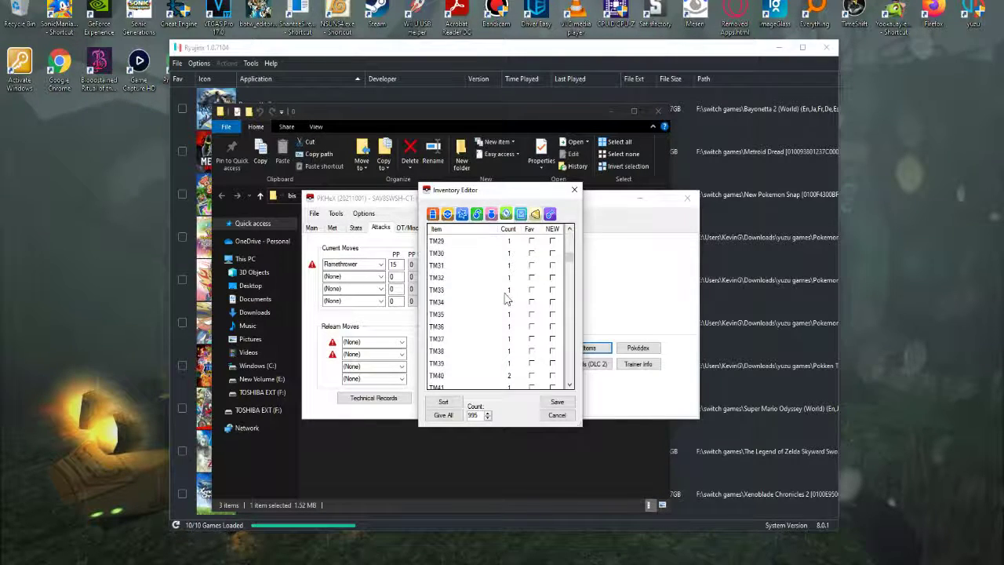
pyautogui.scroll(-20, 505, 298)
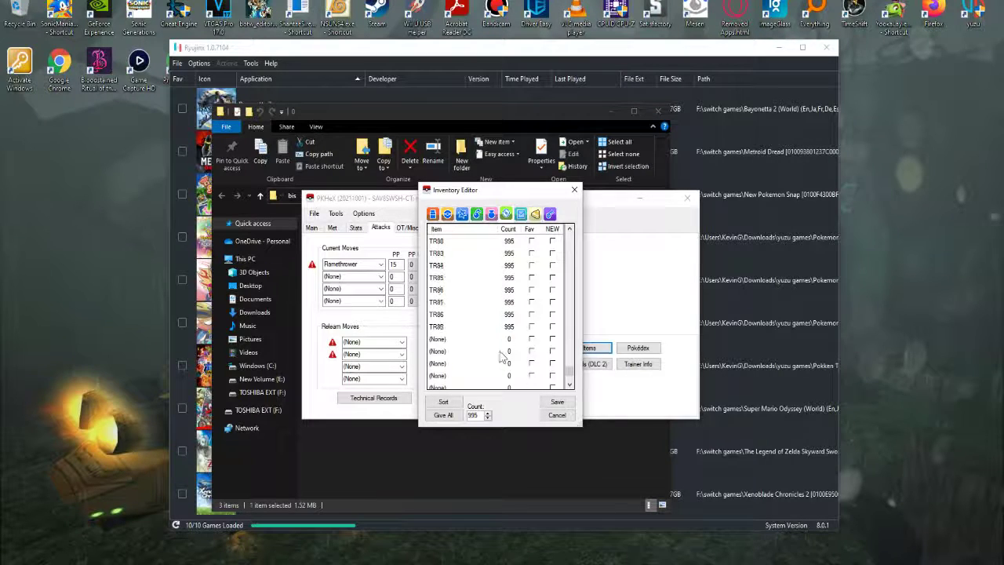
# Review the treasures, ingredients and key items pouches, and save the inventory changes
pyautogui.click(521, 214)
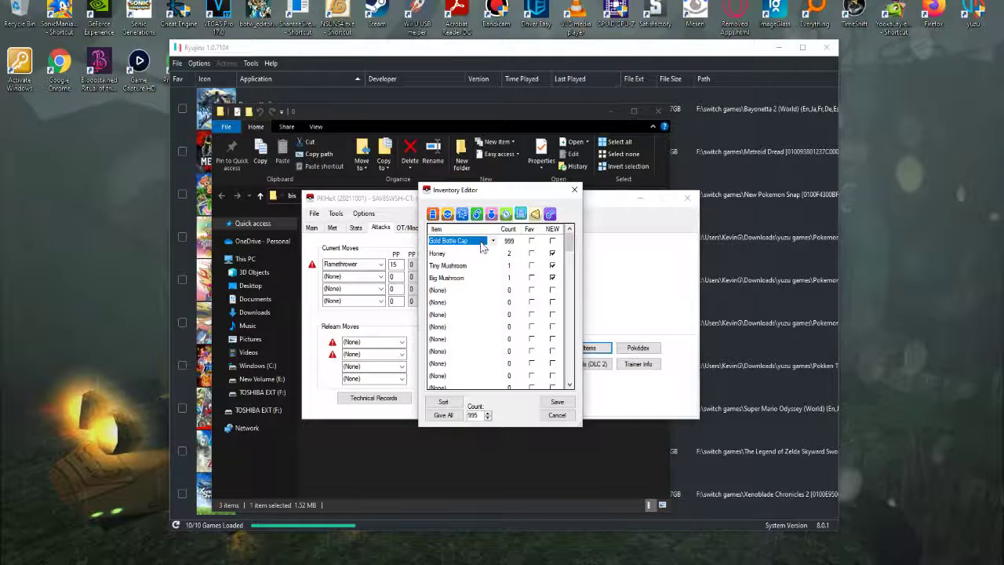
pyautogui.click(443, 289)
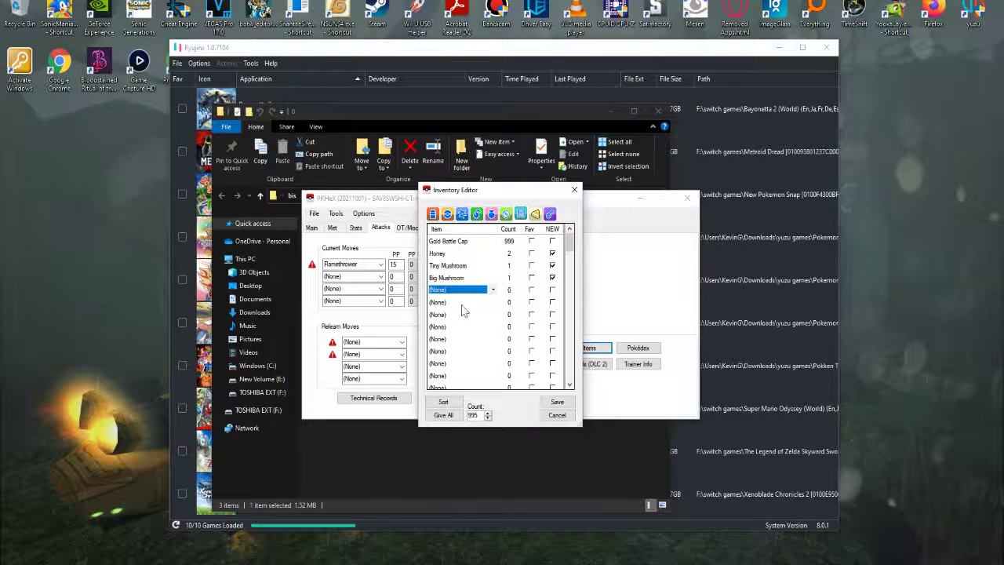
pyautogui.click(464, 292)
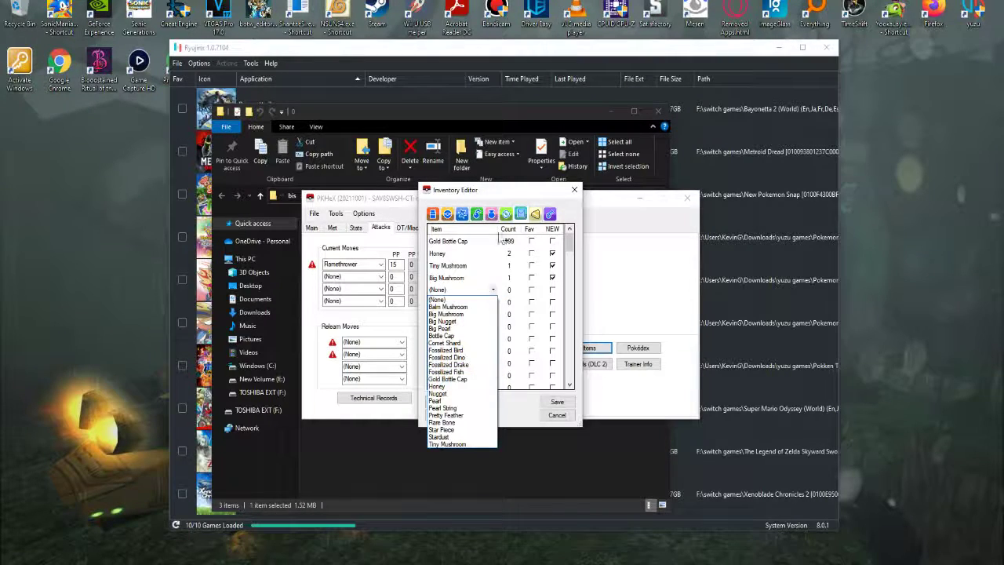
pyautogui.click(517, 196)
pyautogui.click(536, 214)
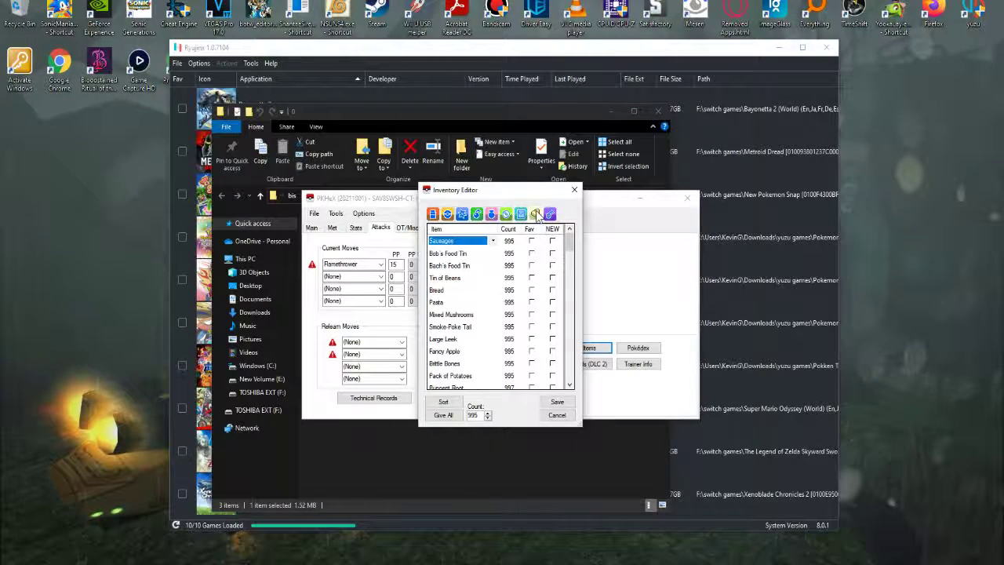
pyautogui.scroll(-10, 462, 282)
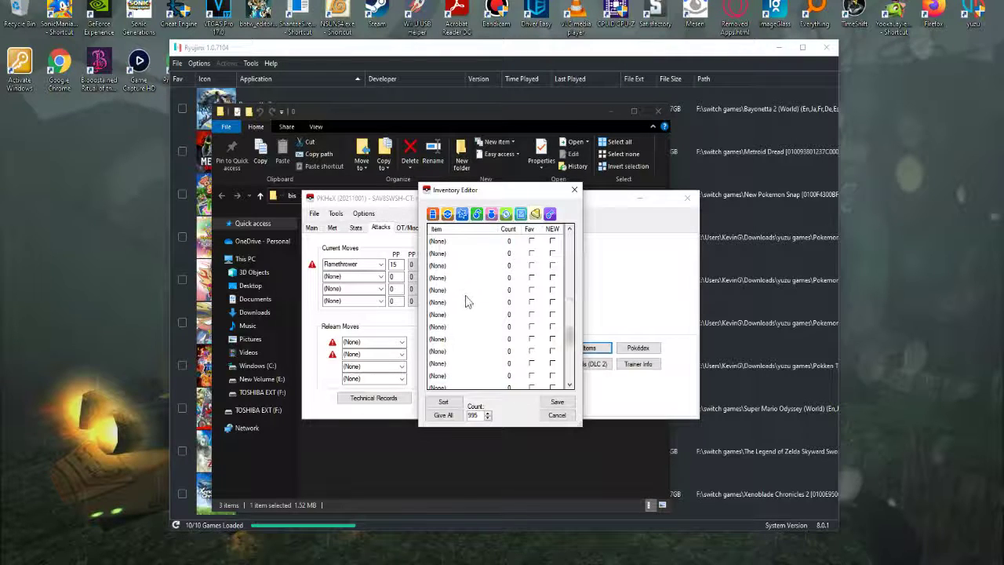
pyautogui.scroll(10, 541, 247)
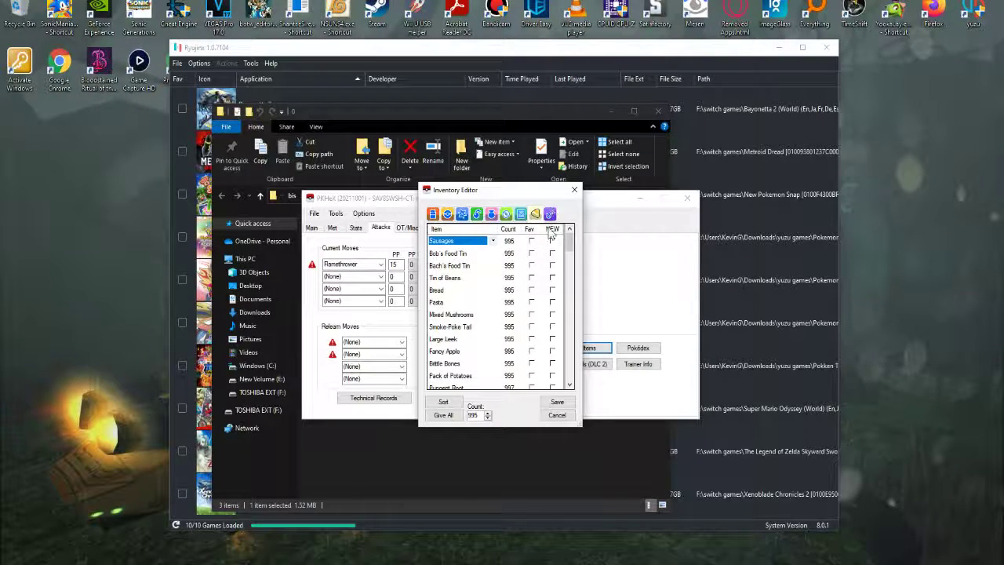
pyautogui.click(550, 214)
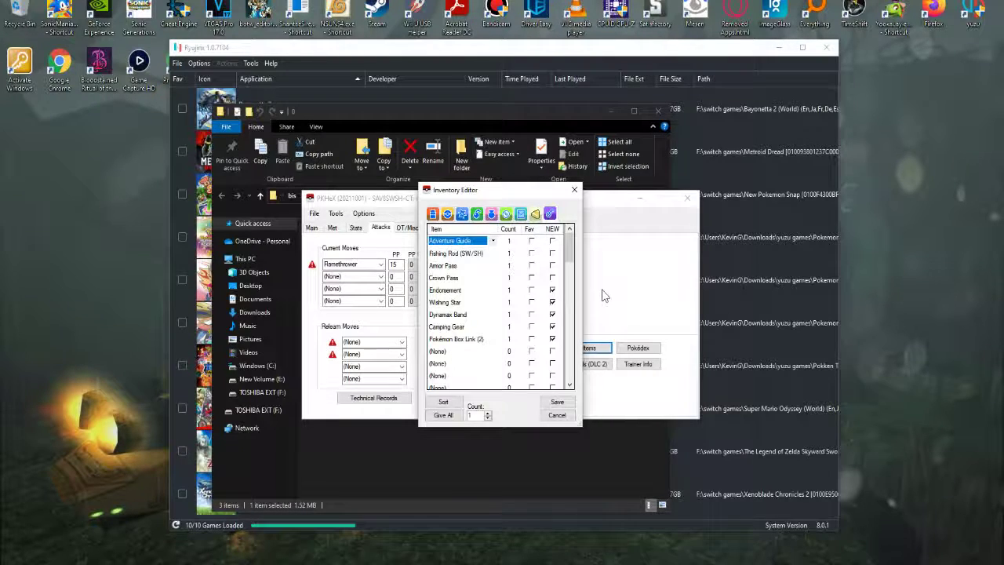
pyautogui.click(566, 402)
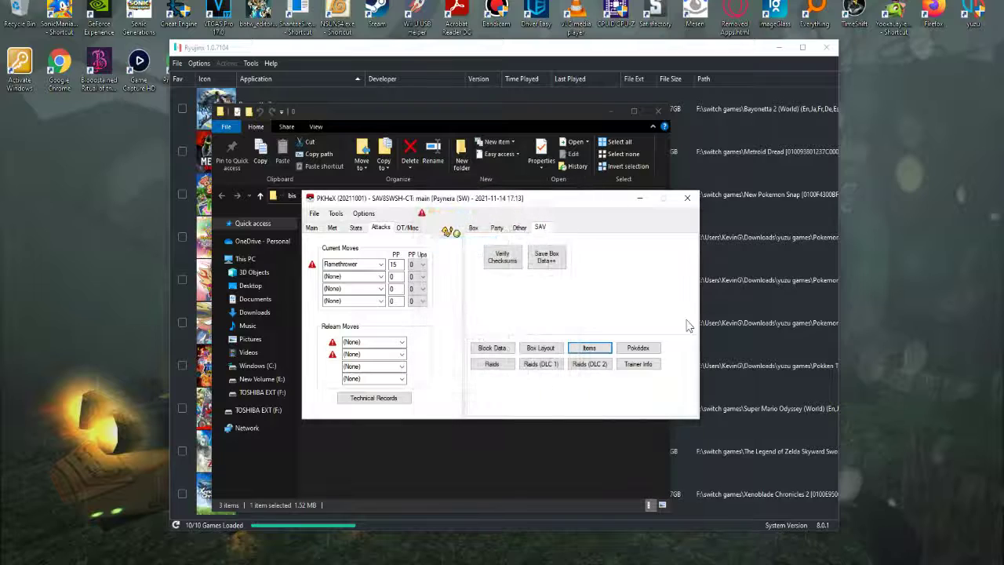
# Apply the Complete Dex option to the save's Pokédex and save the changes
pyautogui.click(636, 351)
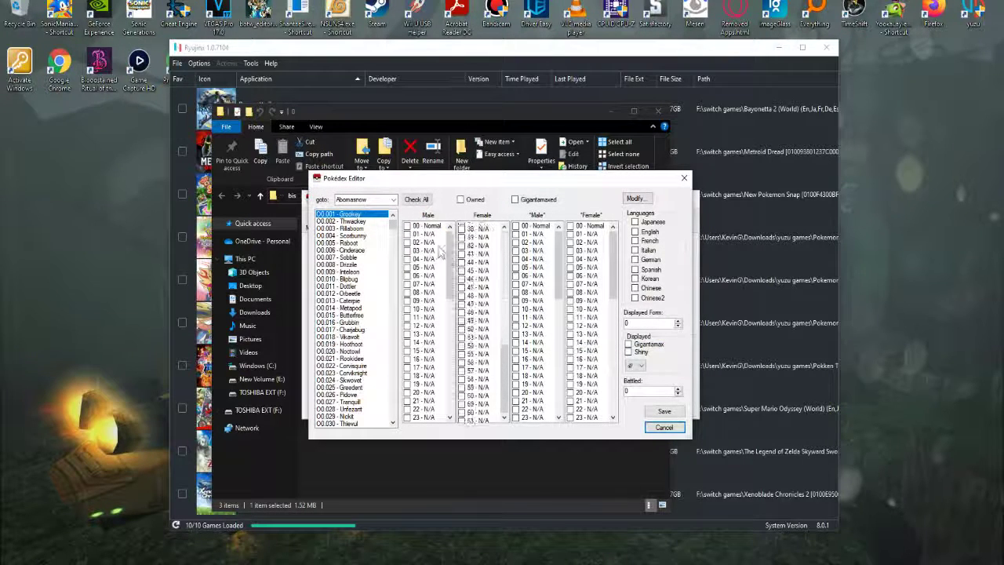
pyautogui.scroll(-13, 436, 314)
pyautogui.scroll(-10, 390, 270)
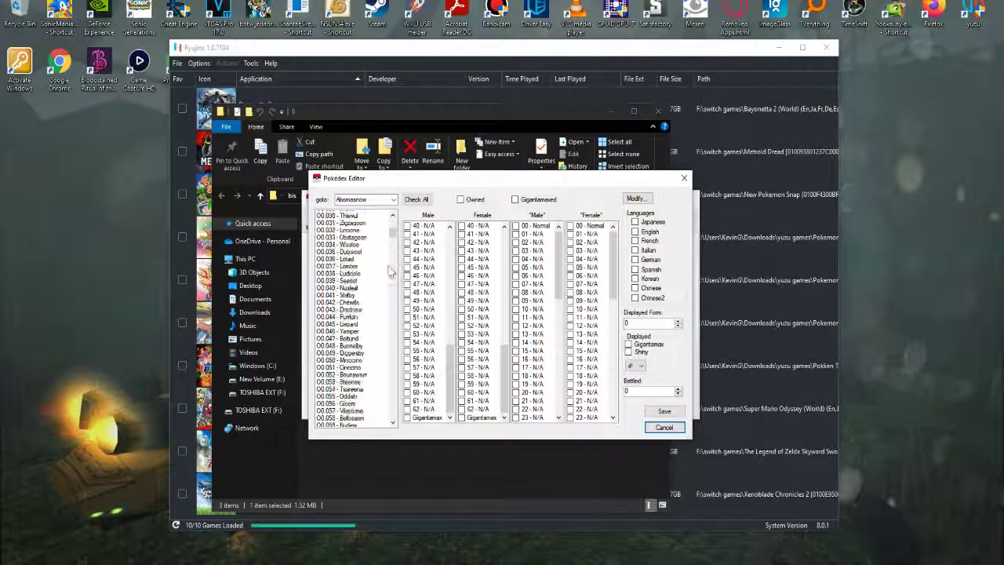
pyautogui.scroll(-20, 390, 271)
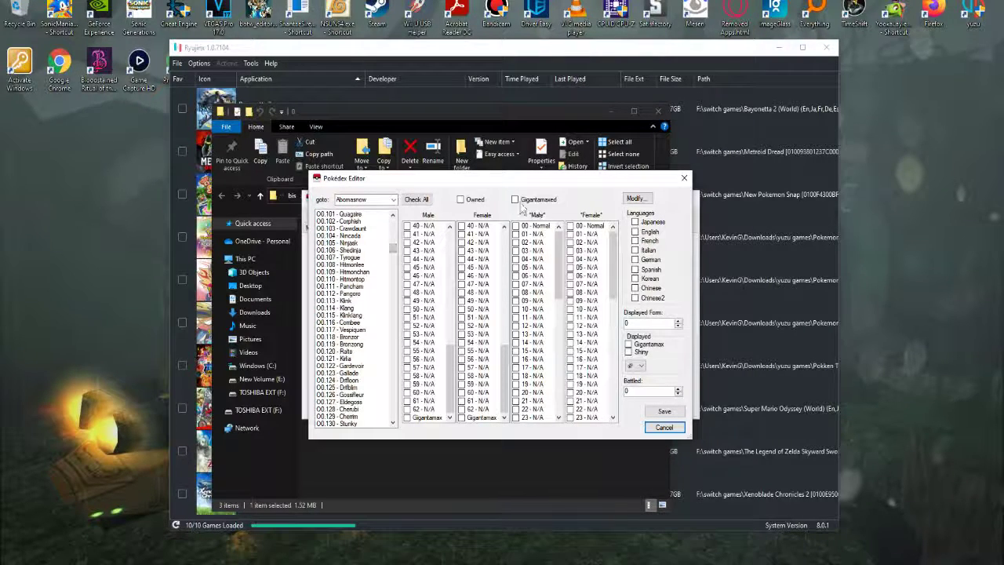
pyautogui.click(635, 198)
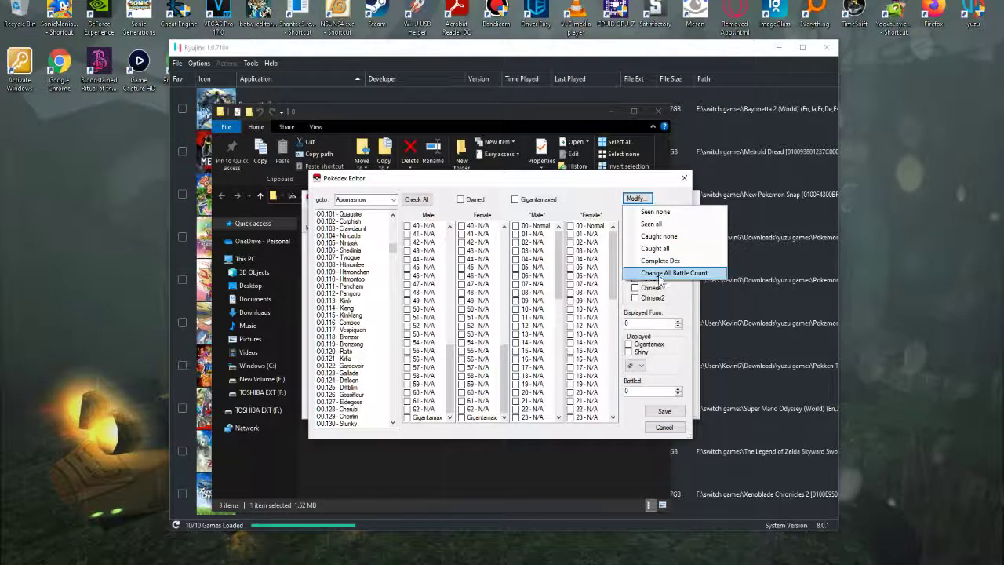
pyautogui.click(660, 262)
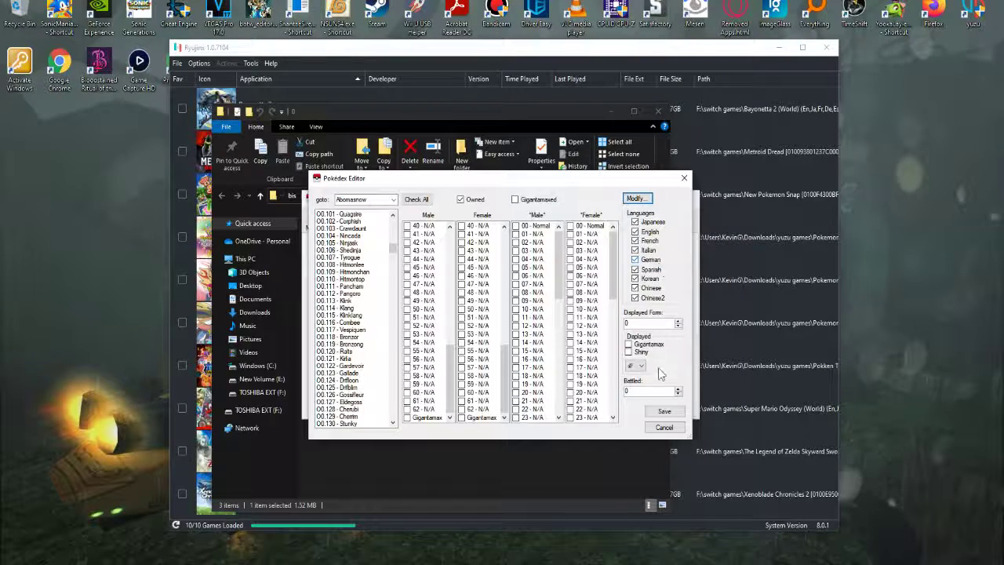
pyautogui.click(670, 413)
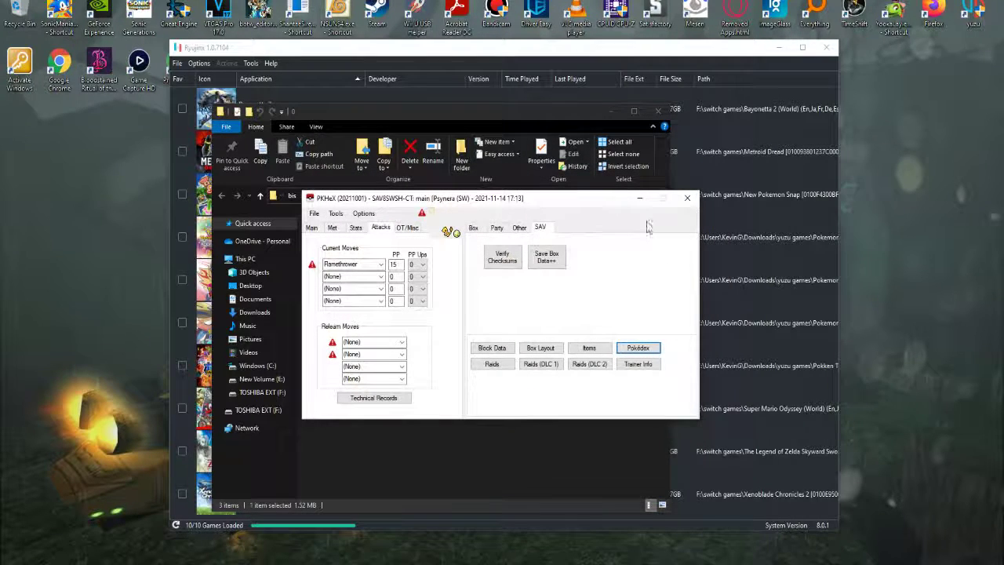
# Reopen the Pokédex data, mark all Pokémon as caught and save the changes
pyautogui.click(639, 349)
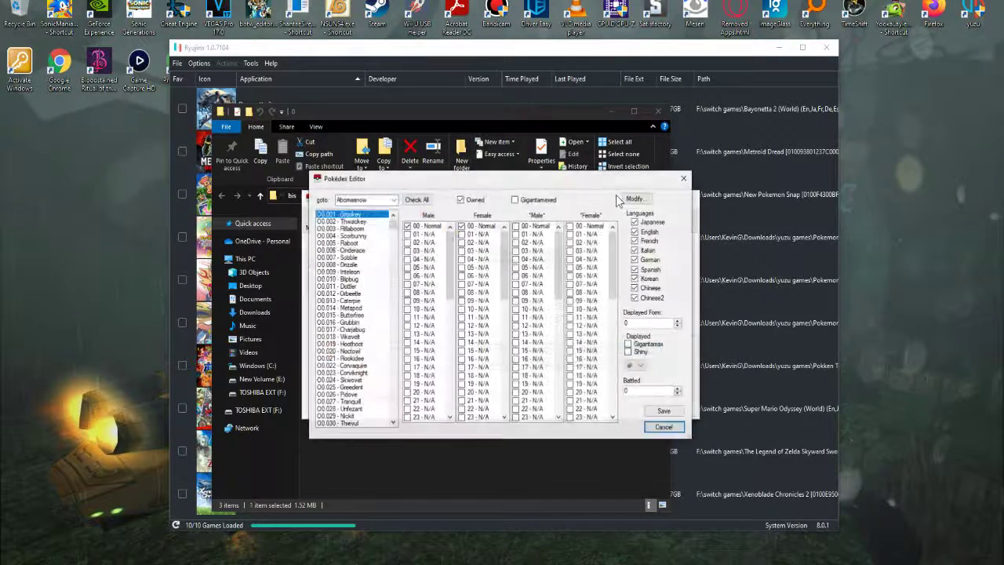
pyautogui.scroll(-5, 439, 274)
pyautogui.scroll(-1, 480, 313)
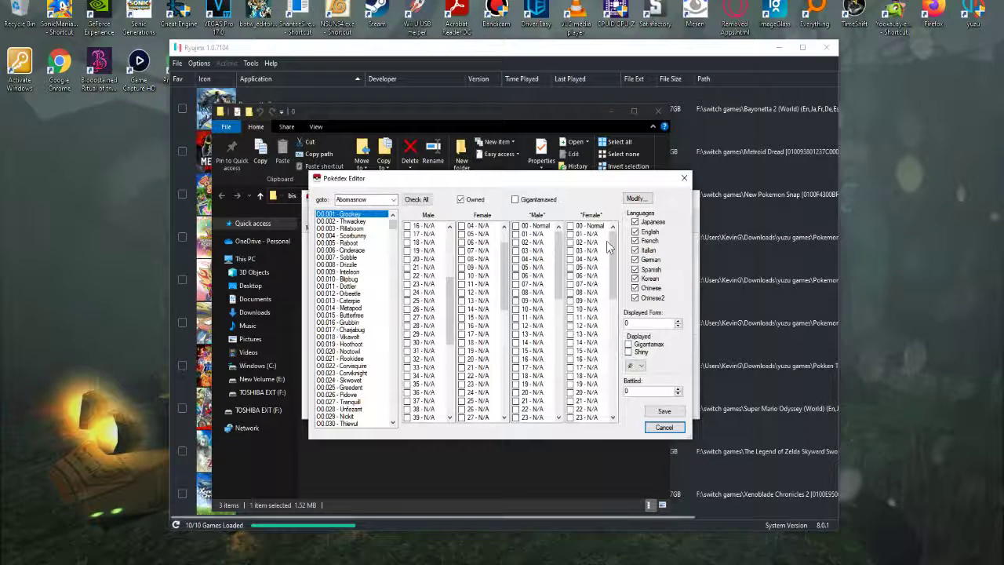
pyautogui.click(633, 200)
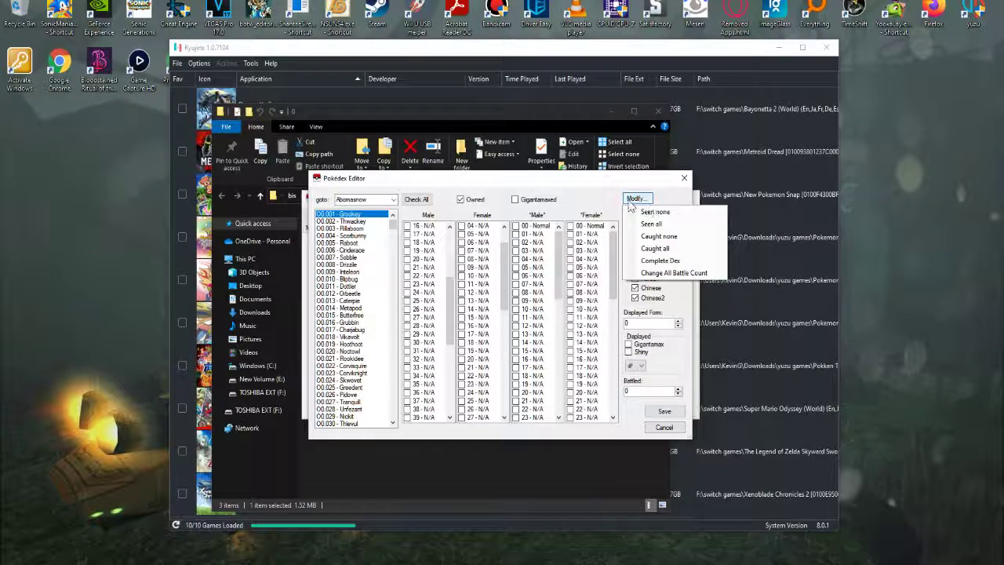
pyautogui.click(630, 249)
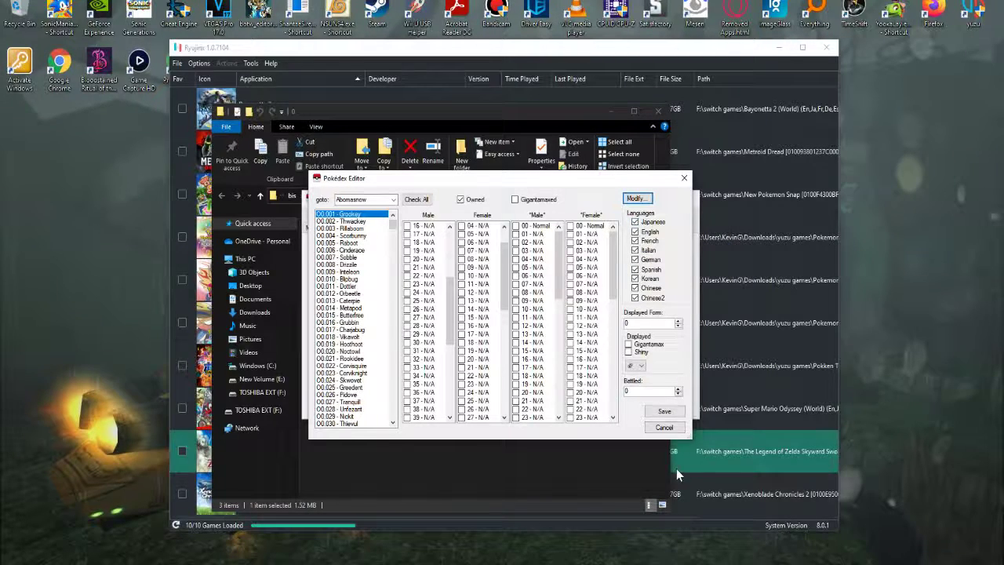
pyautogui.click(664, 411)
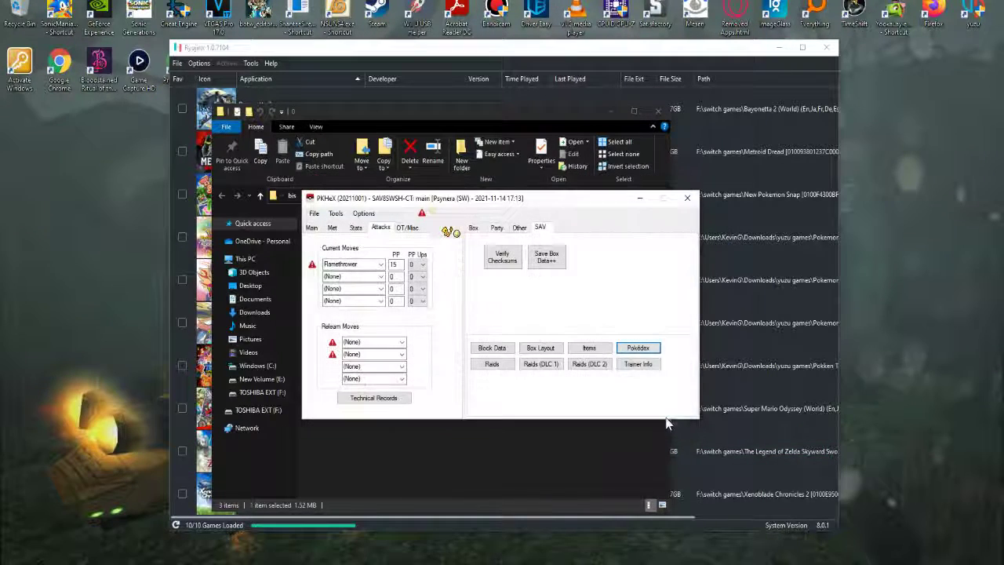
# Set the trainer's money and watts to the maximum of 9999999 and save the trainer data
pyautogui.click(640, 365)
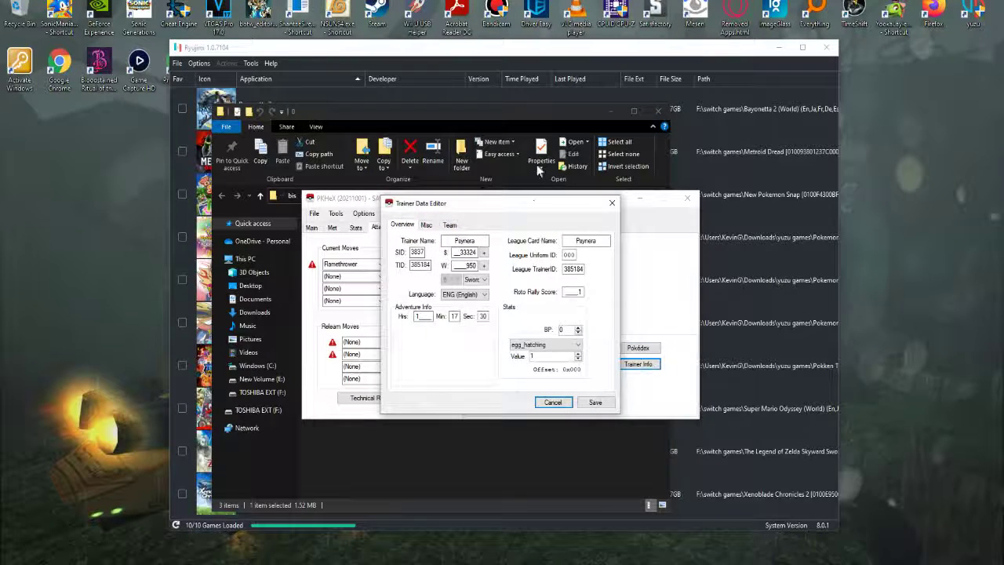
pyautogui.click(483, 253)
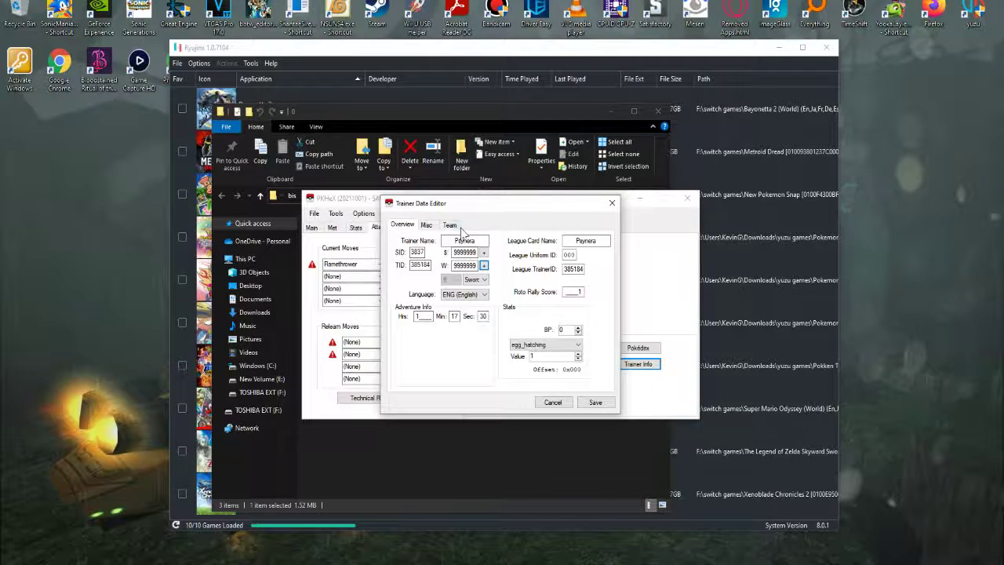
pyautogui.click(428, 229)
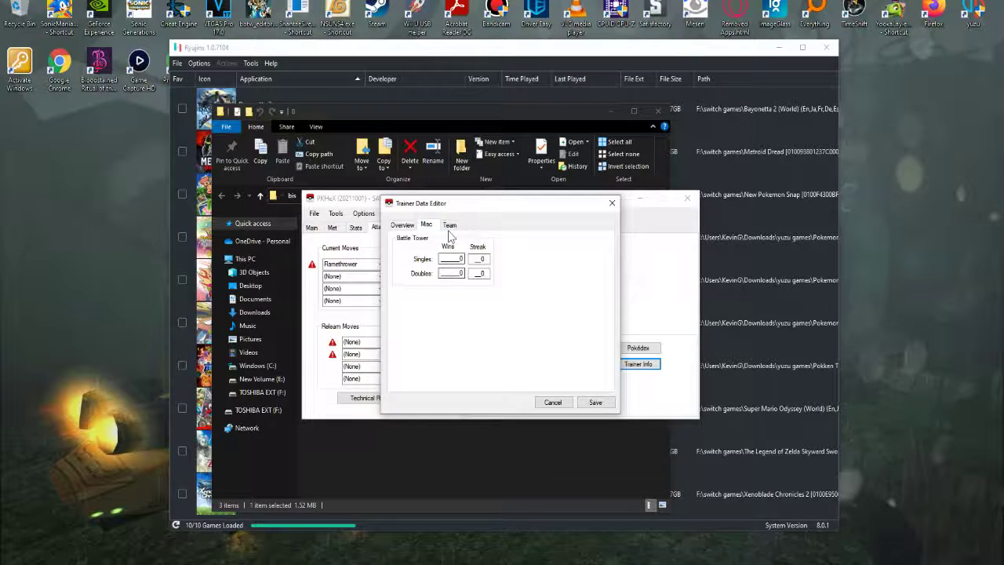
pyautogui.click(452, 226)
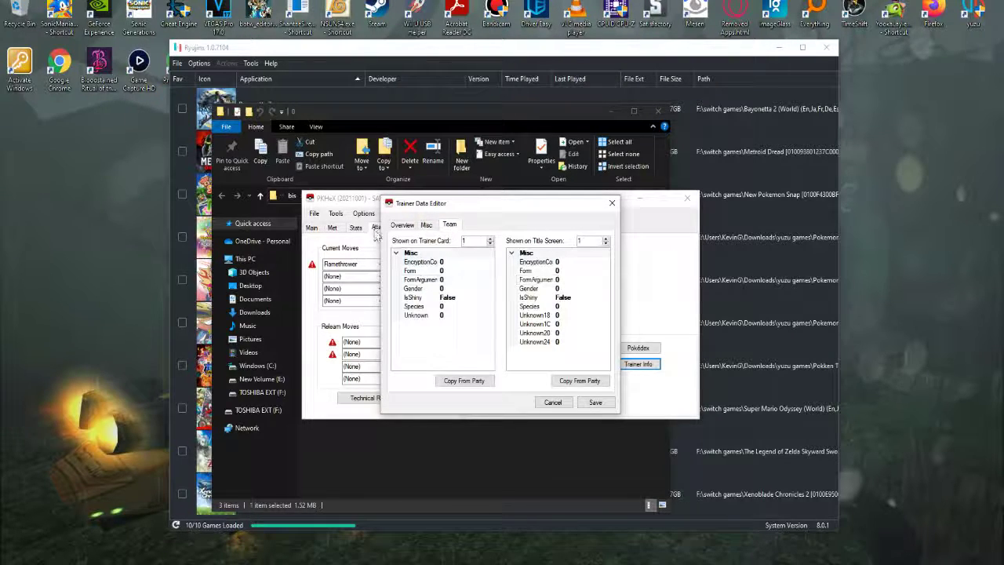
pyautogui.click(401, 225)
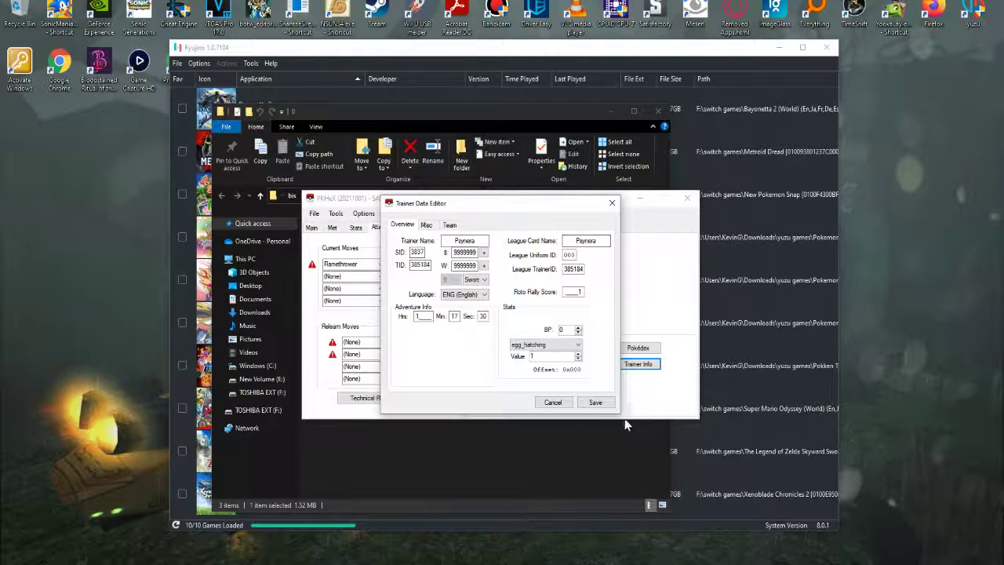
pyautogui.click(598, 403)
# Look over the DLC 2 raid parameters, the read-only storage slots, the party and Box 1
pyautogui.click(592, 365)
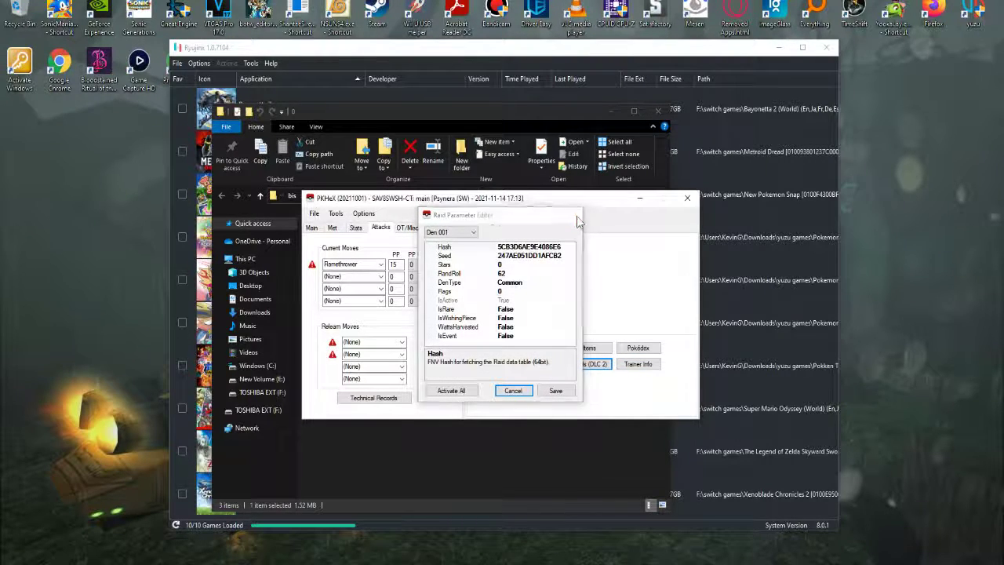
pyautogui.click(575, 214)
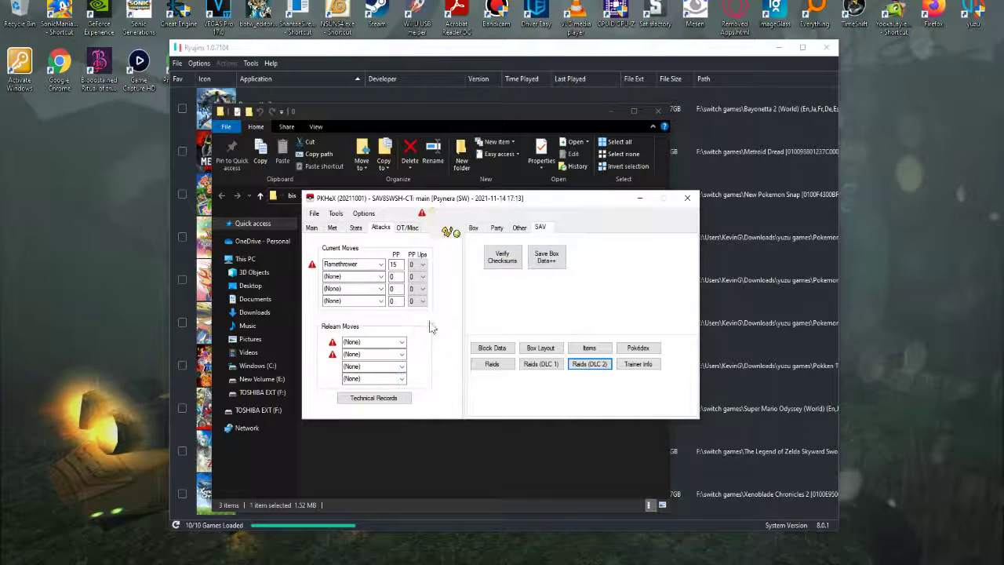
pyautogui.click(518, 227)
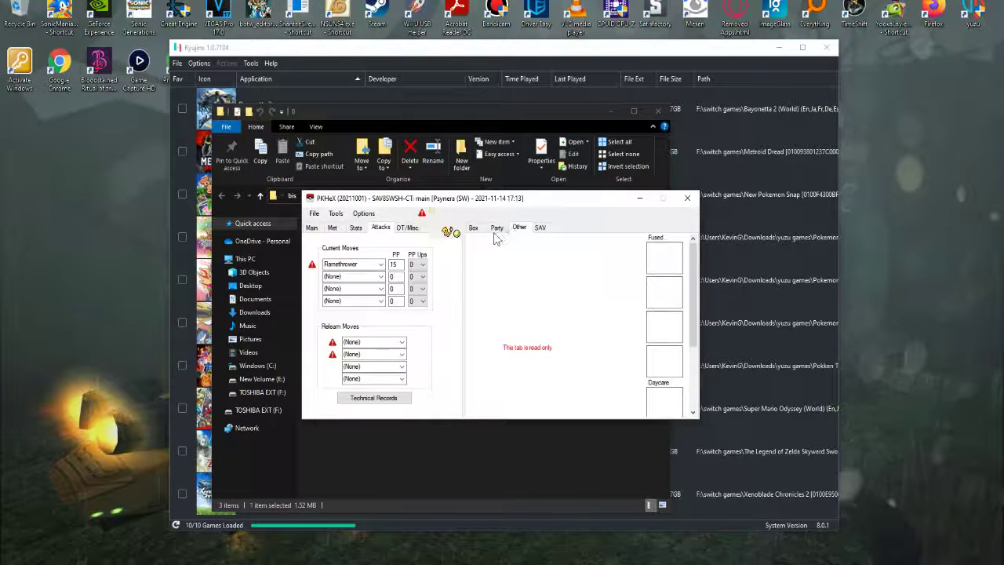
pyautogui.click(496, 228)
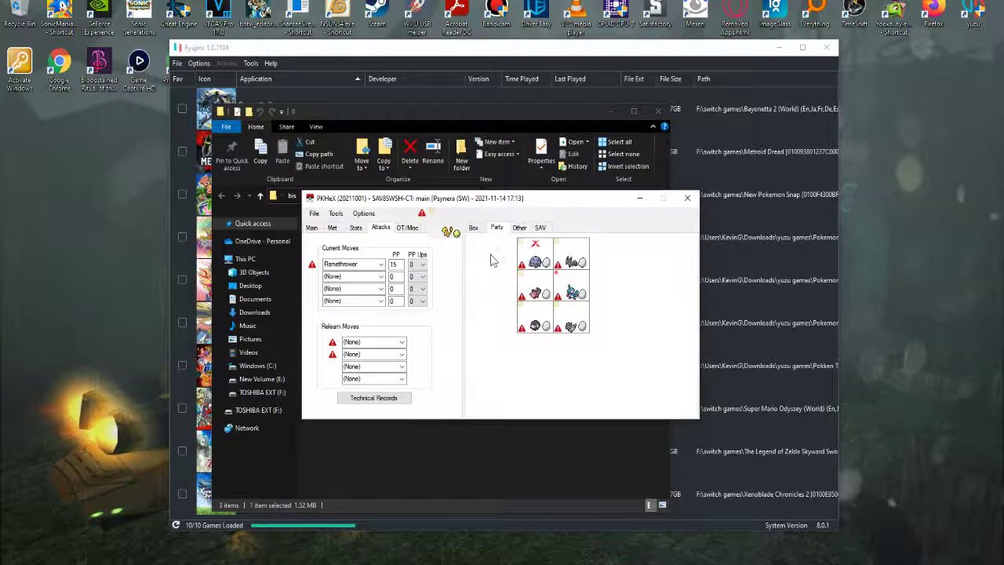
pyautogui.click(475, 228)
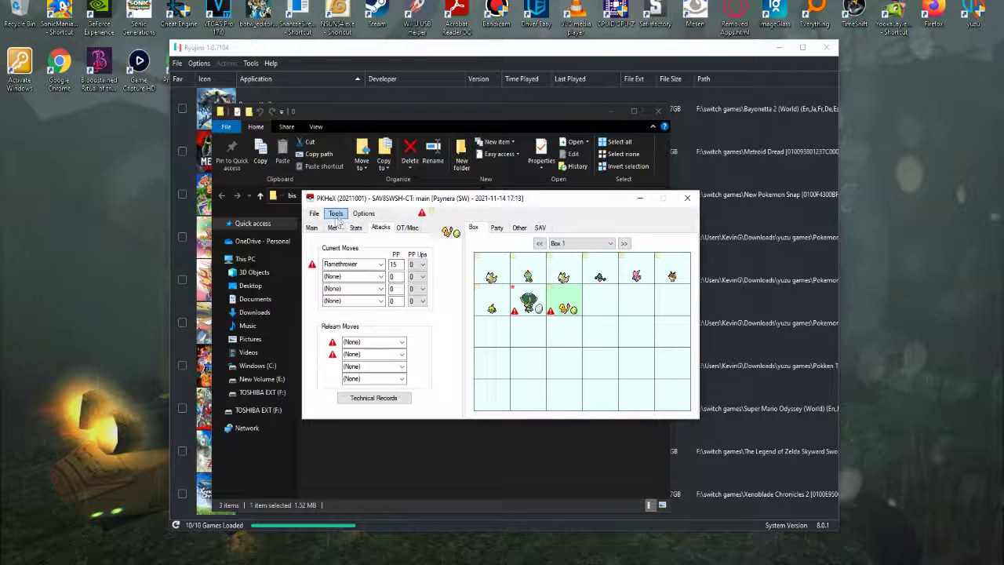
# Change the Charmander egg being edited into a level 100 Gardevoir that is no longer an egg
pyautogui.click(311, 228)
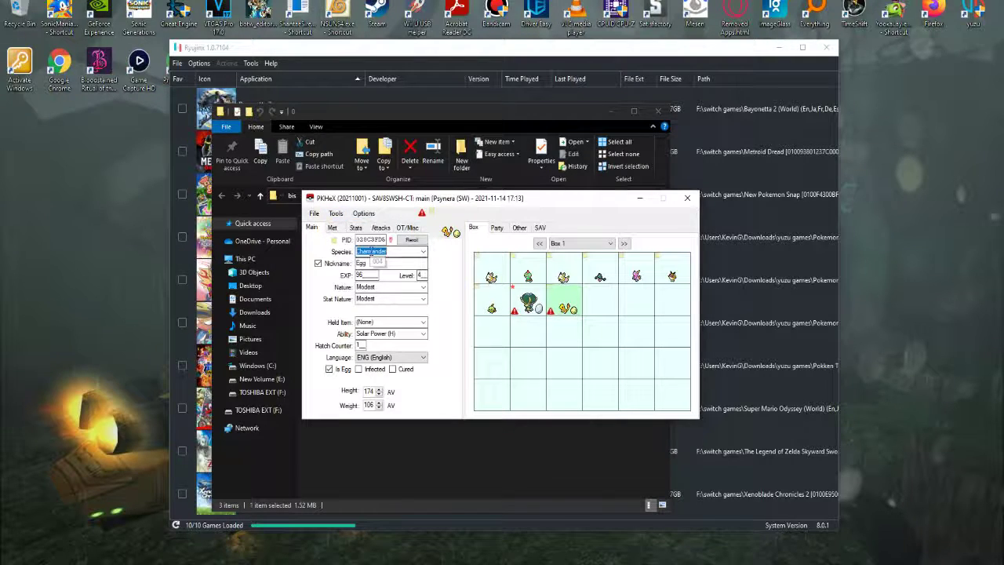
pyautogui.write('Gardevoir')
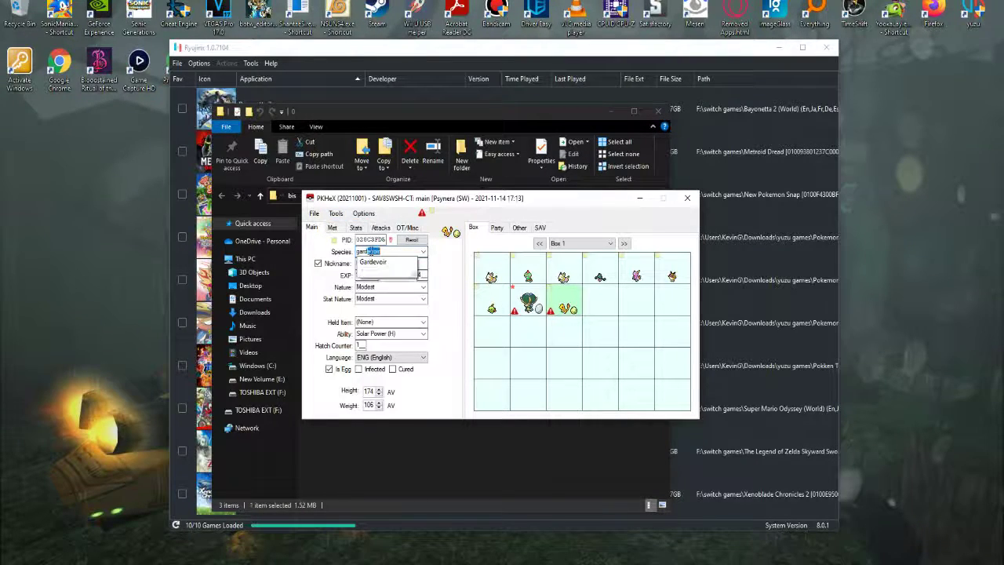
pyautogui.press('Return')
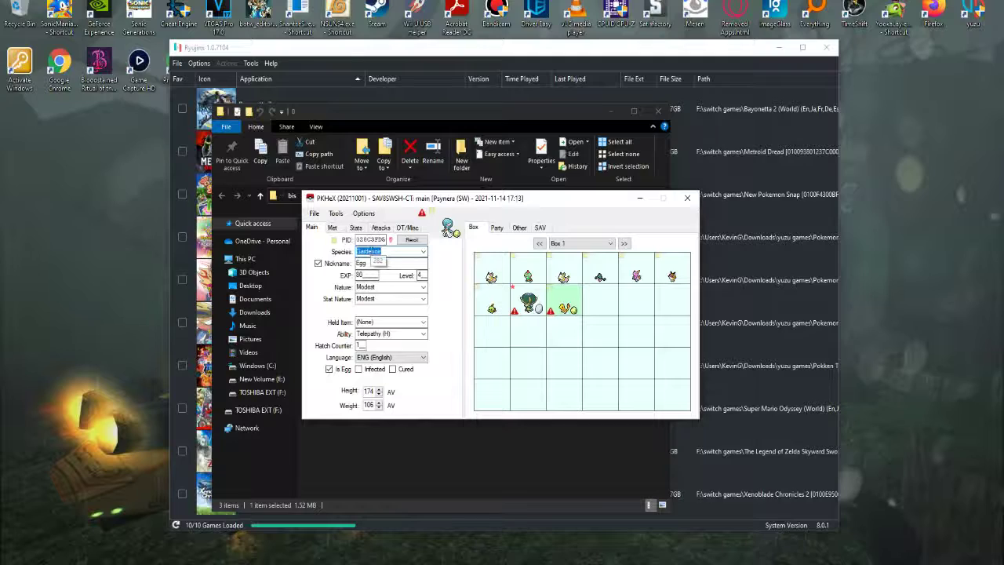
pyautogui.click(421, 273)
pyautogui.write('100')
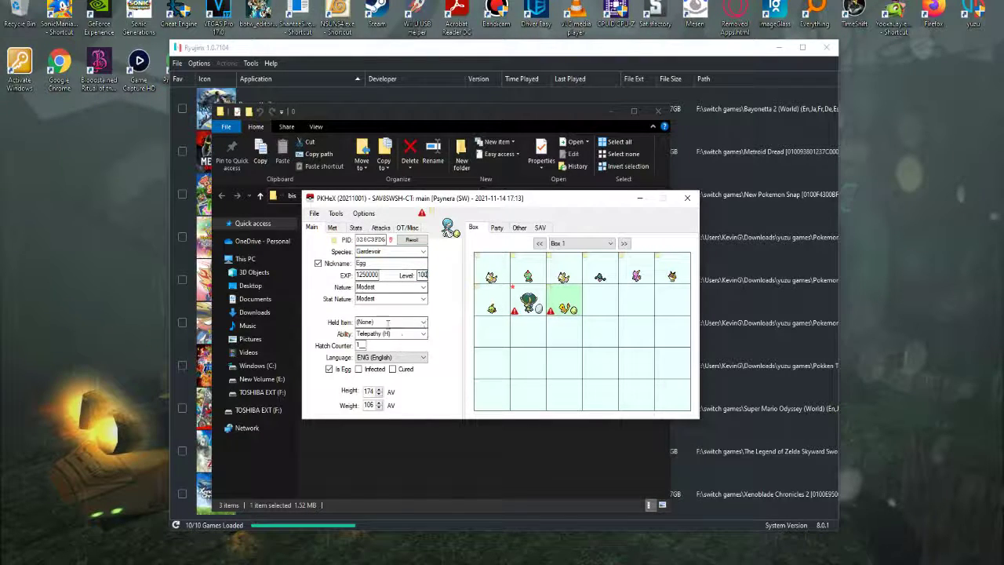
pyautogui.click(342, 368)
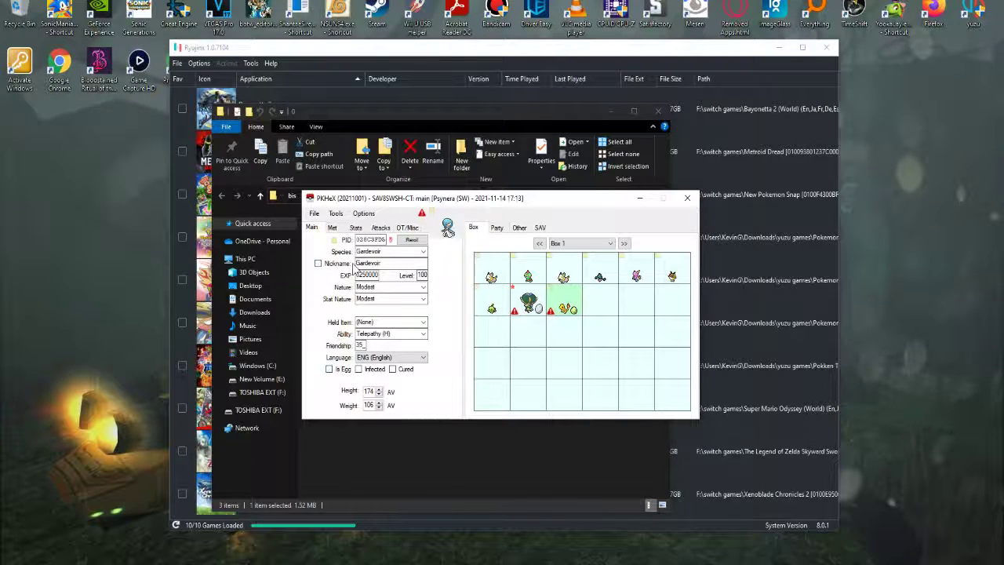
# Set Gardevoir's friendship to 255 and give it Leftovers as its held item
pyautogui.click(359, 345)
pyautogui.write('255')
pyautogui.click(384, 323)
pyautogui.write('Leftovers')
pyautogui.press('Return')
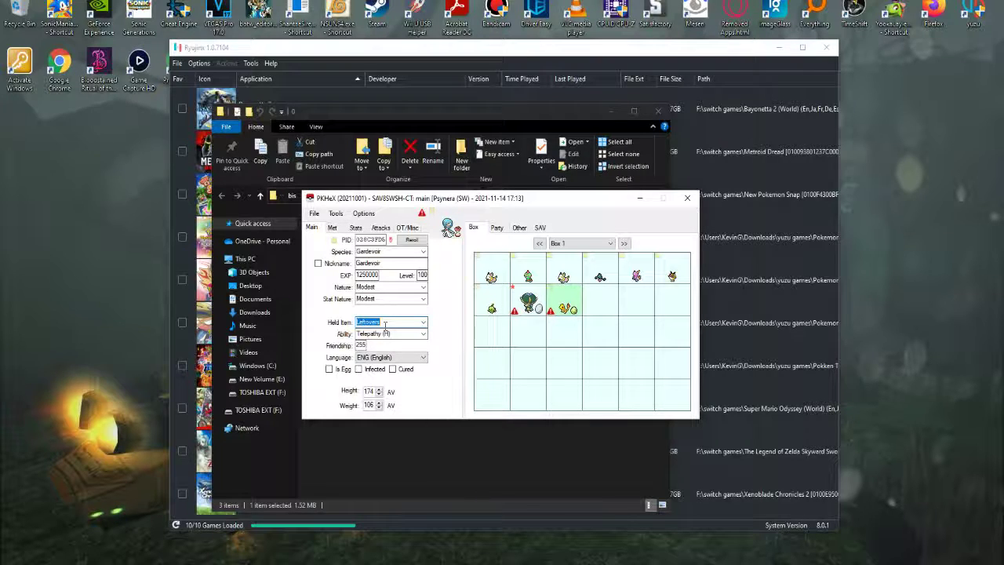
# Change Gardevoir's ability to Synchronize (1)
pyautogui.click(425, 334)
pyautogui.press('Up')
pyautogui.press('Up')
pyautogui.press('Return')
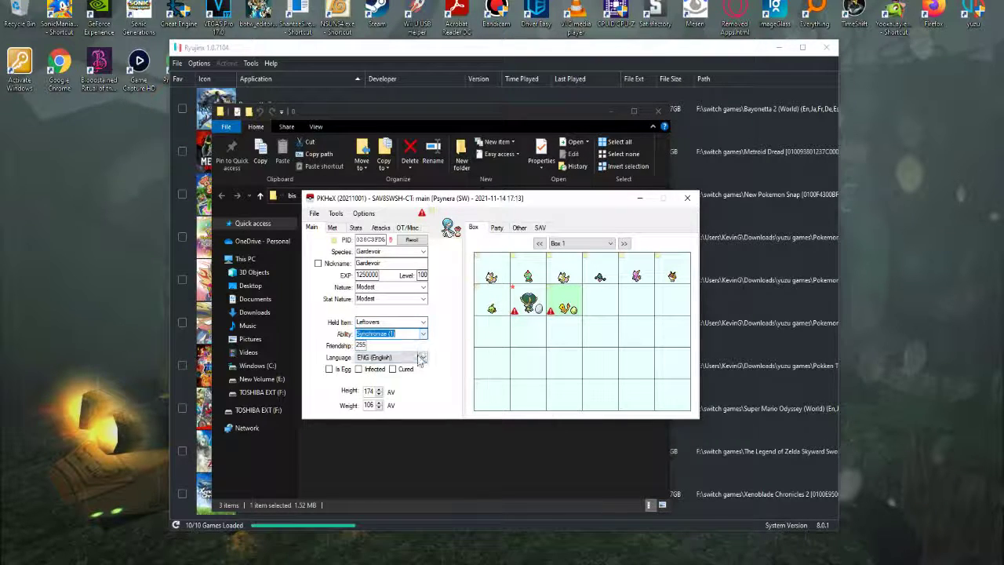
# Give Gardevoir 252 EVs in both Special Attack and Speed, and set its Dynamax Level to 10
pyautogui.click(355, 227)
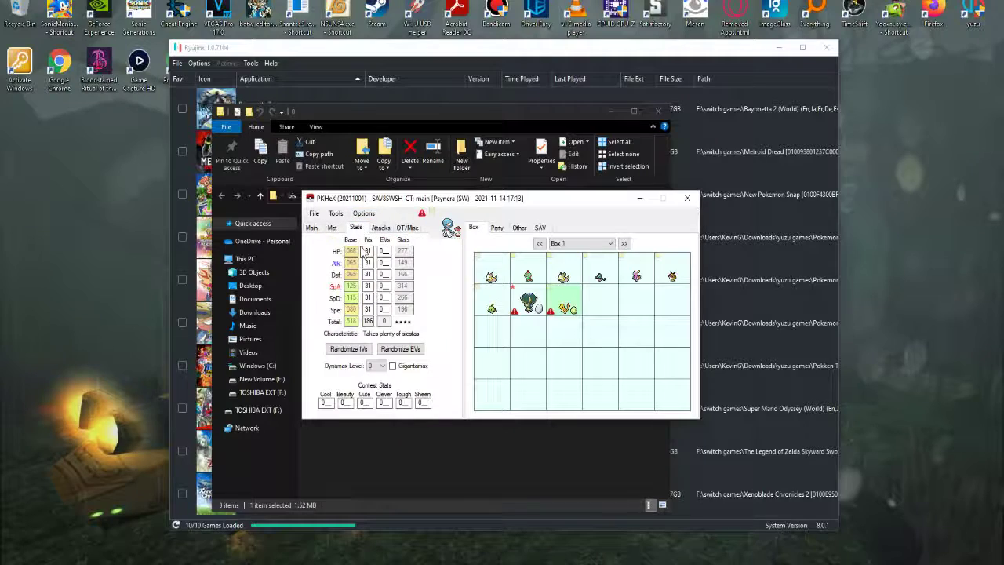
pyautogui.click(384, 285)
pyautogui.click(384, 309)
pyautogui.write('252')
pyautogui.click(375, 367)
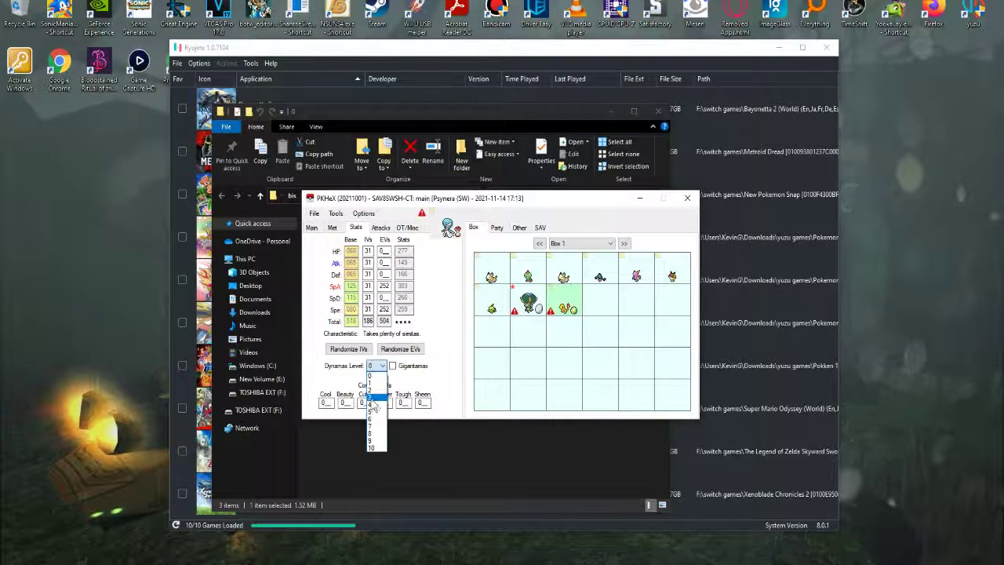
pyautogui.click(375, 457)
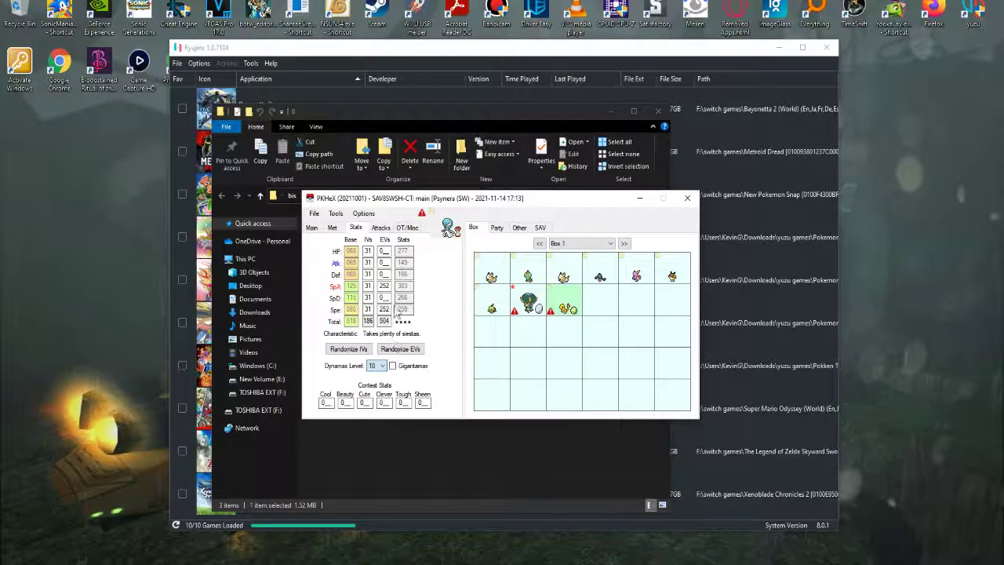
# Set Gardevoir's first current move to Psyshock
pyautogui.click(380, 228)
pyautogui.click(376, 264)
pyautogui.write('Psy')
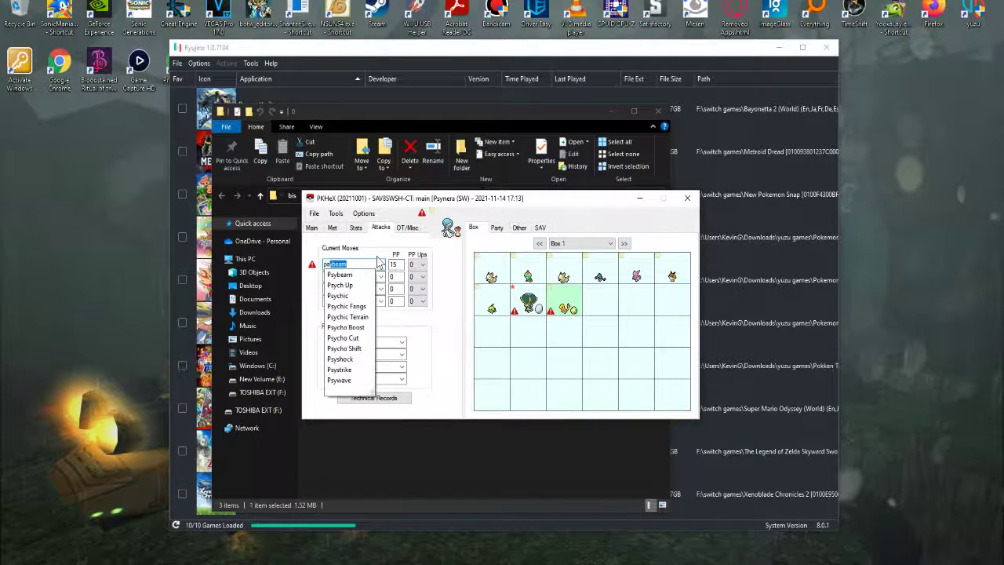
pyautogui.write('s')
pyautogui.press('Down')
pyautogui.press('Return')
pyautogui.press('Tab')
pyautogui.press('Tab')
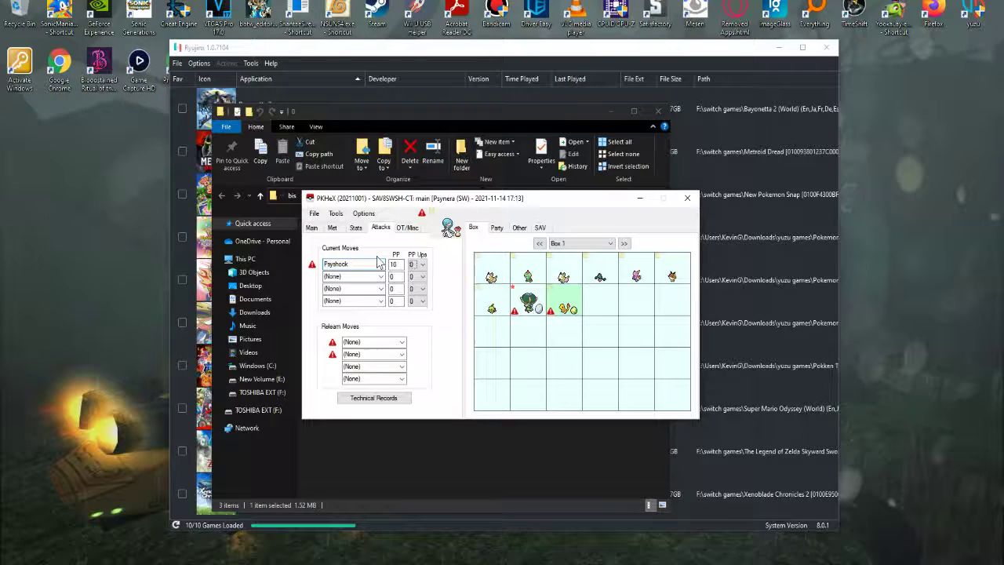
# Set Gardevoir's second current move to Moonblast
pyautogui.write('moonblast')
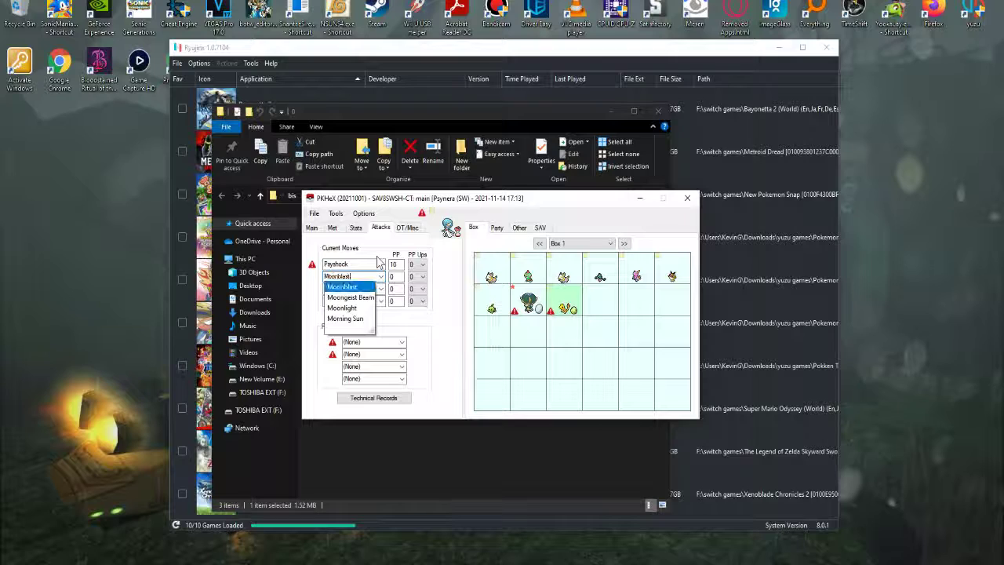
pyautogui.hotkey('ctrl', 'a')
pyautogui.write('s')
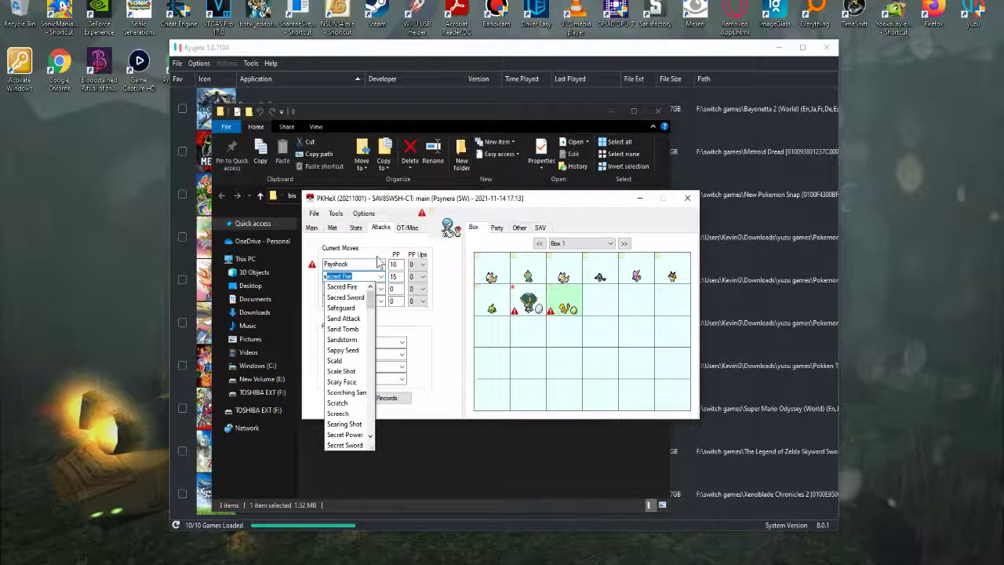
pyautogui.press('BackSpace')
pyautogui.press('BackSpace')
pyautogui.write('mon')
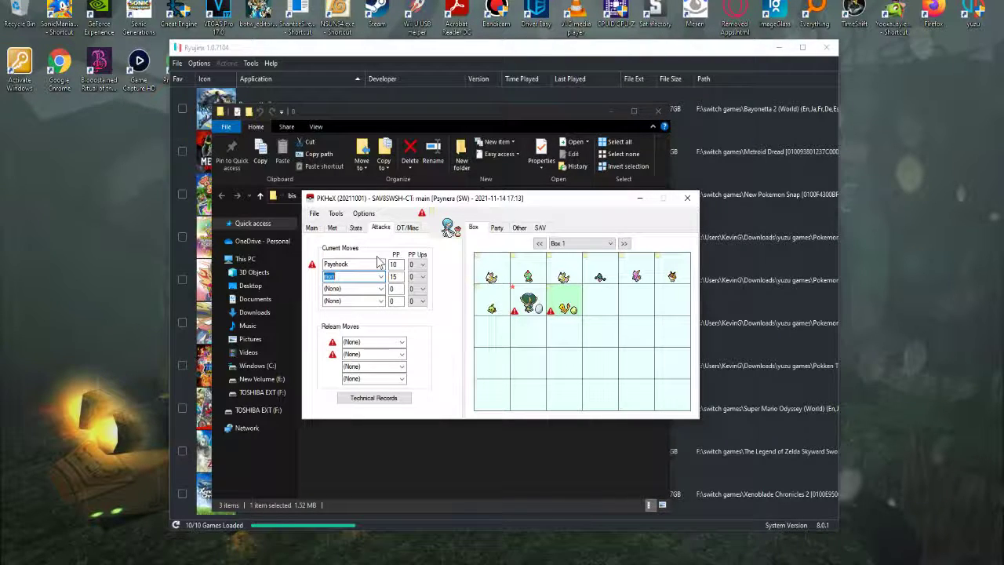
pyautogui.write('moonblast')
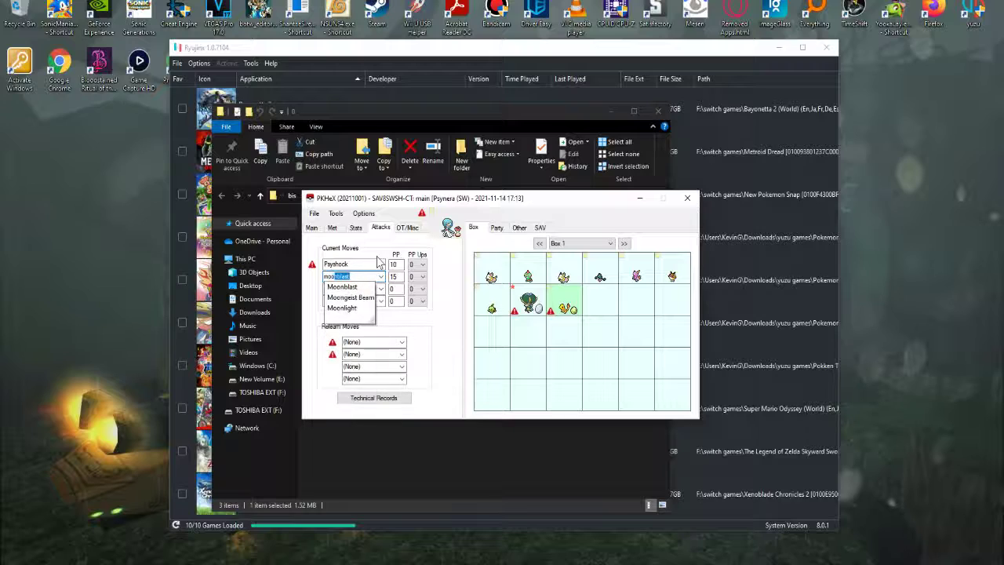
pyautogui.press('Return')
pyautogui.press('Tab')
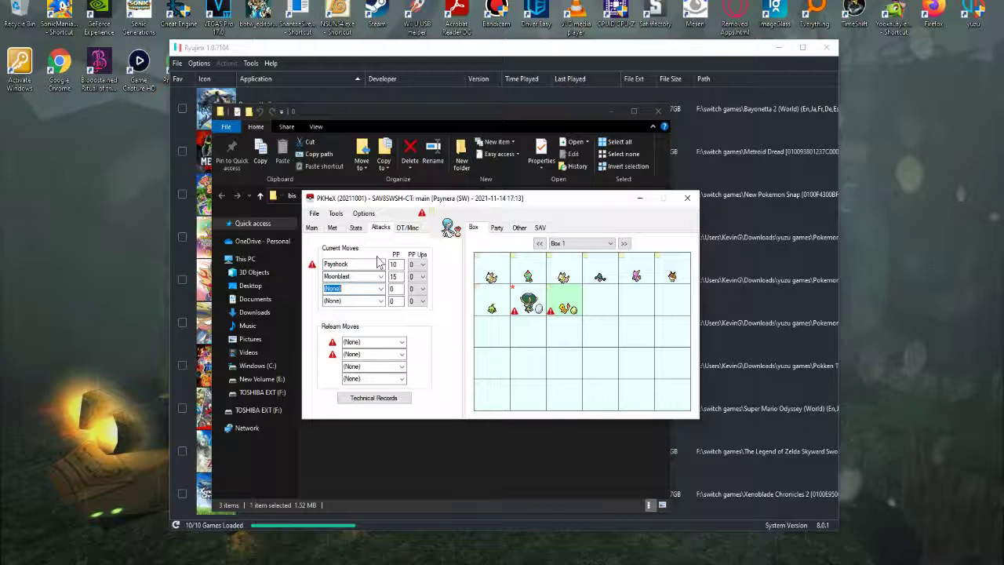
# Set the third and fourth moves to Thunderbolt and Shadow Ball, with 3 PP Ups on all four moves
pyautogui.write('derbolt')
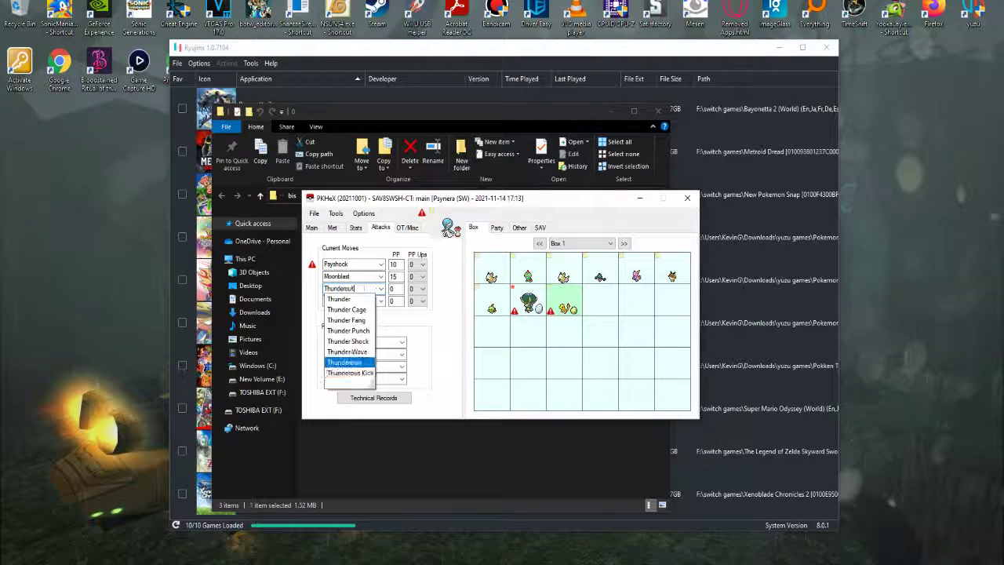
pyautogui.press('Return')
pyautogui.write('shadow Ball')
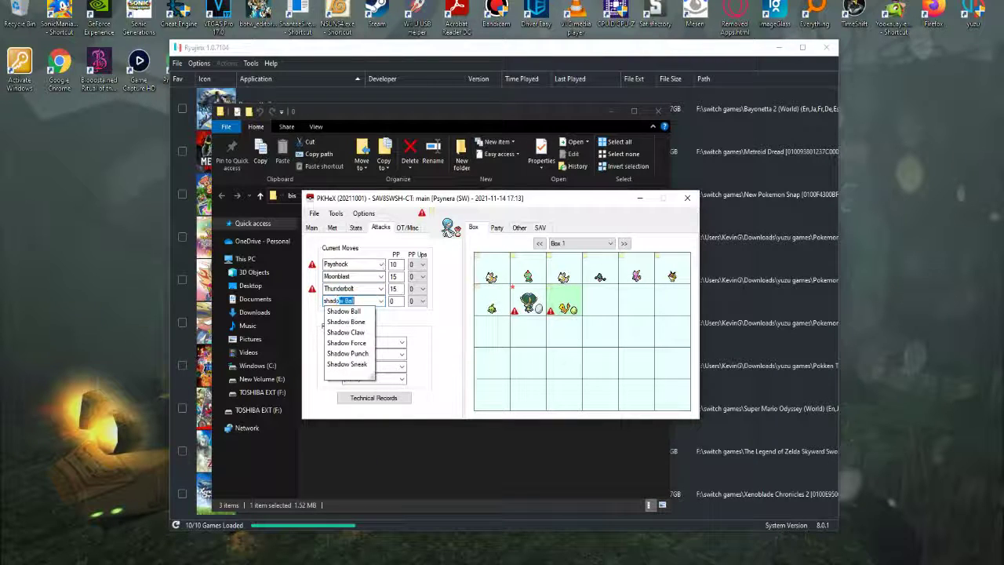
pyautogui.press('Return')
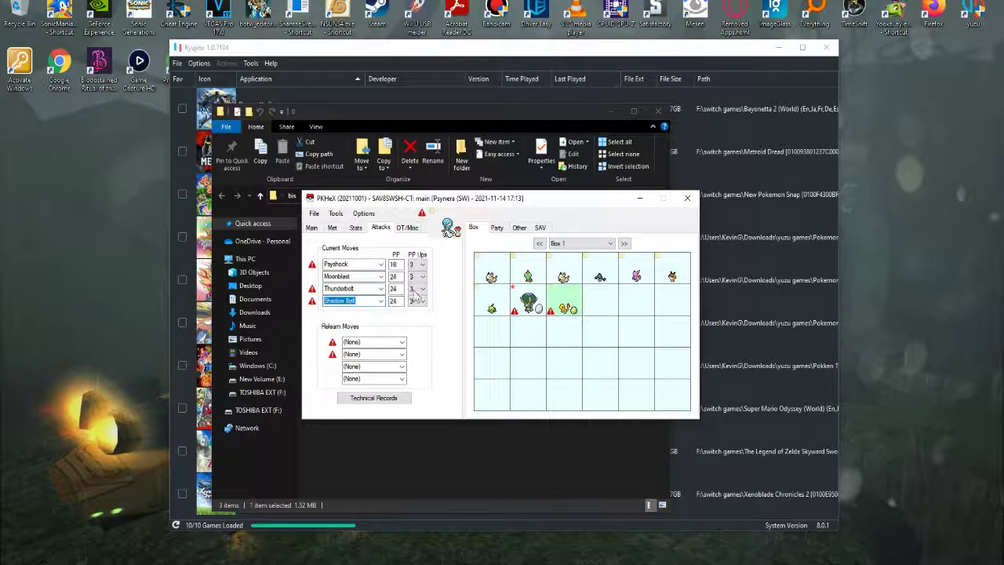
# In Gardevoir's technical records, clear Flamethrower and enable Shadow Ball and Thunderbolt
pyautogui.click(403, 400)
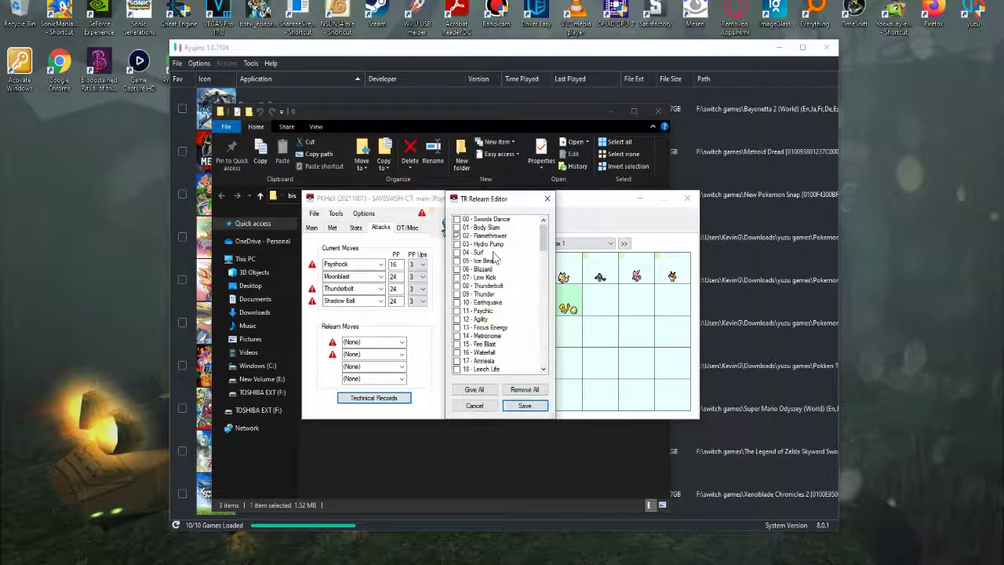
pyautogui.click(457, 236)
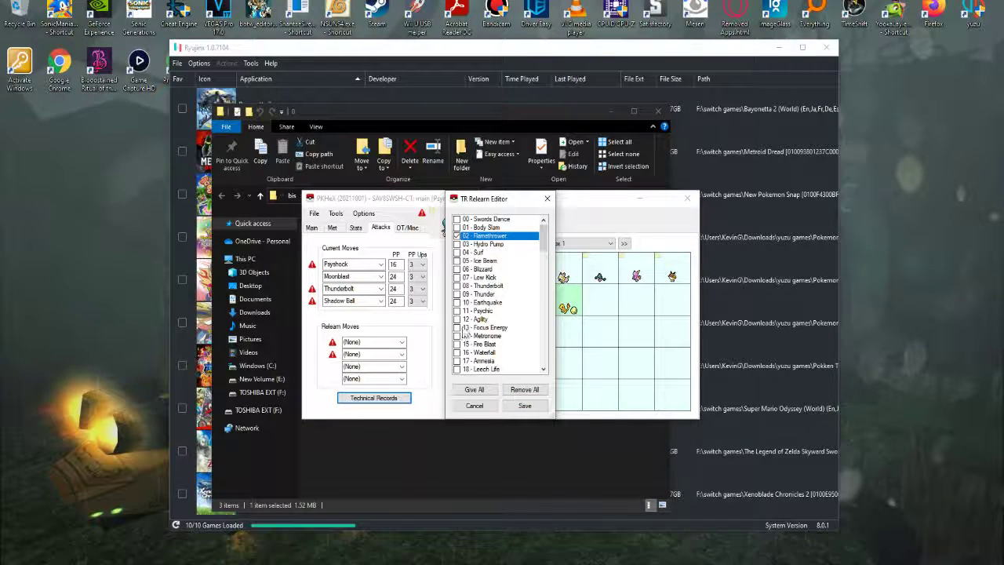
pyautogui.scroll(-8, 457, 337)
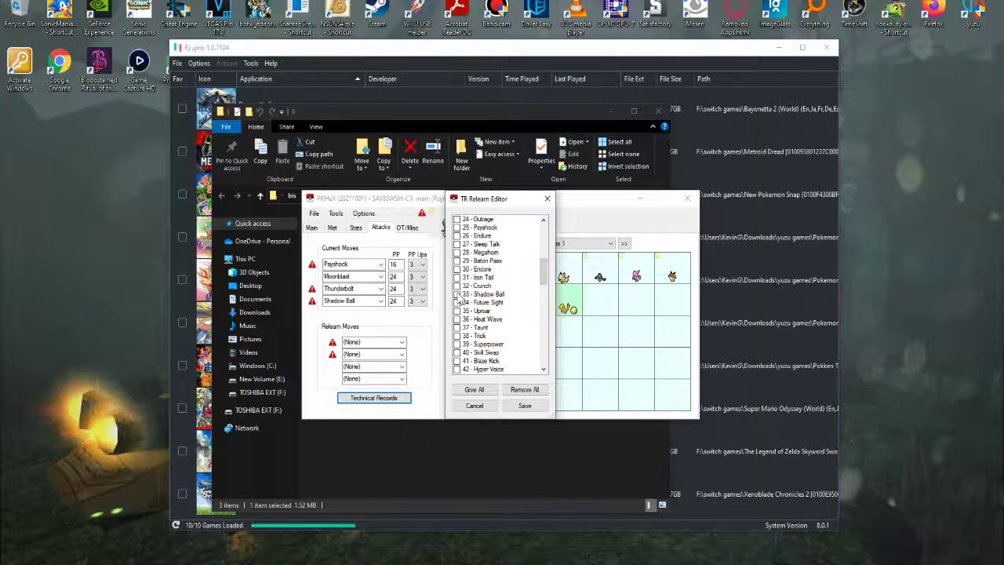
pyautogui.click(457, 294)
pyautogui.scroll(8, 462, 299)
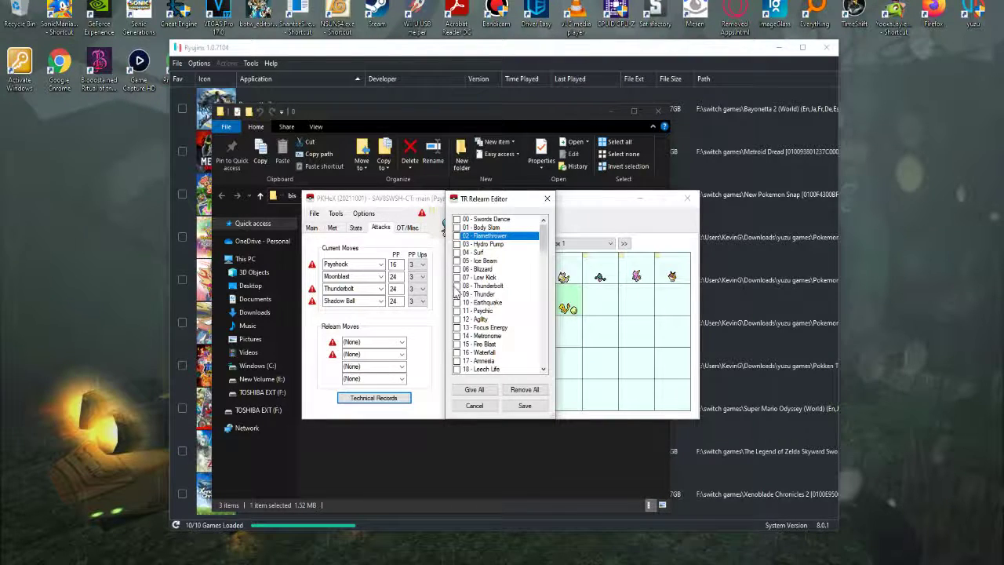
pyautogui.click(456, 288)
# Look through the remaining technical records for Gardevoir's other moves, enable 25 - Psyshock and save the records
pyautogui.scroll(-16, 506, 316)
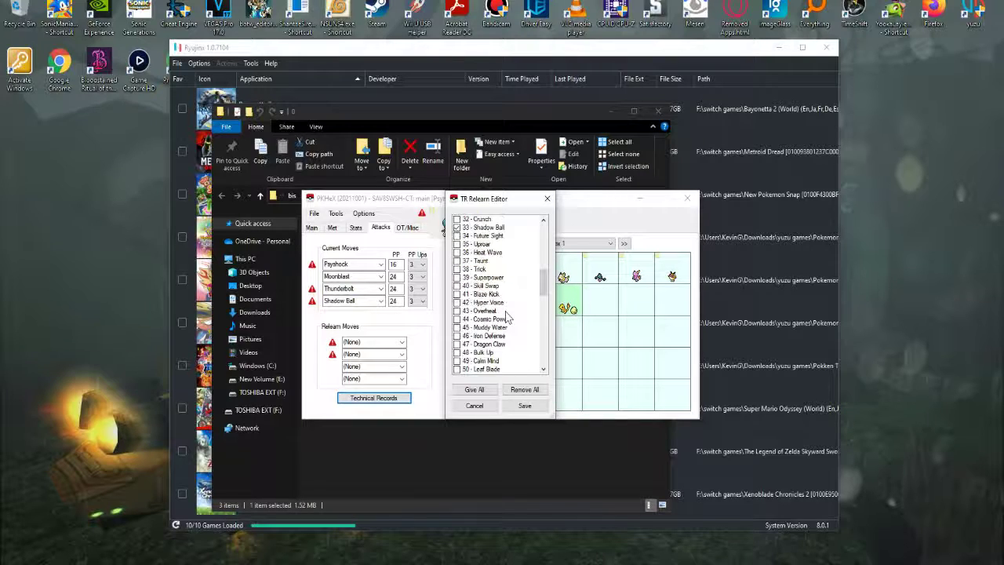
pyautogui.scroll(-4, 506, 316)
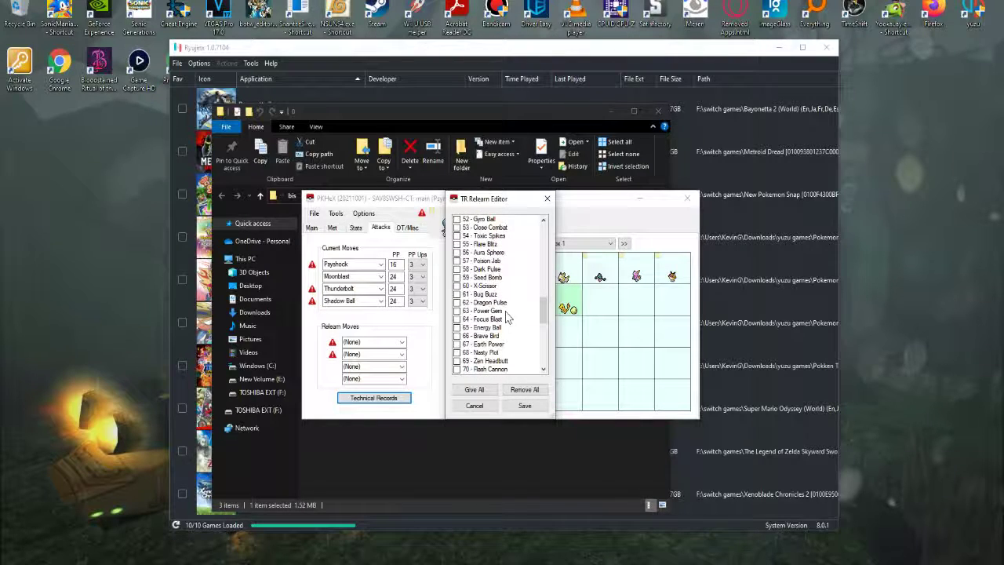
pyautogui.scroll(-1, 506, 316)
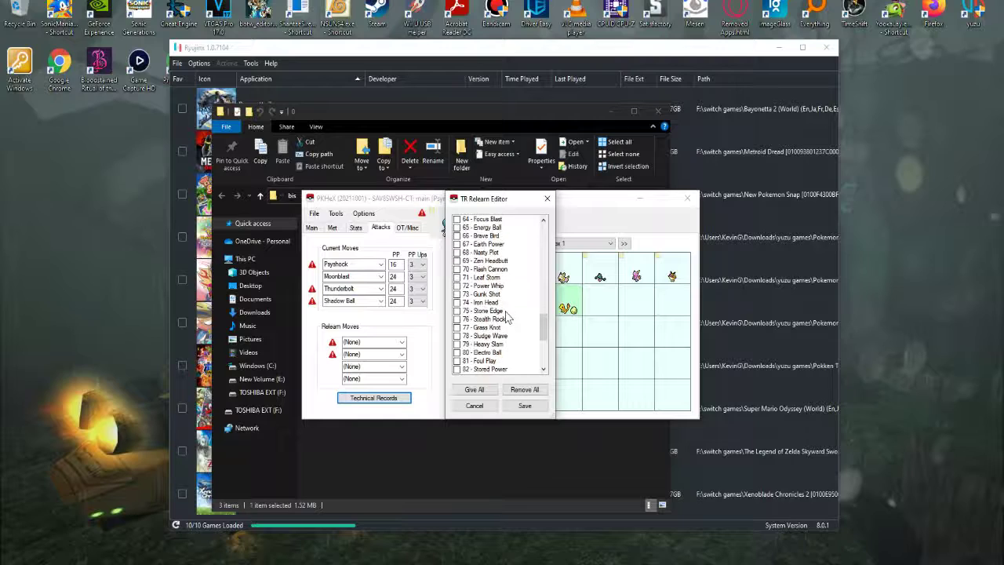
pyautogui.scroll(-5, 505, 316)
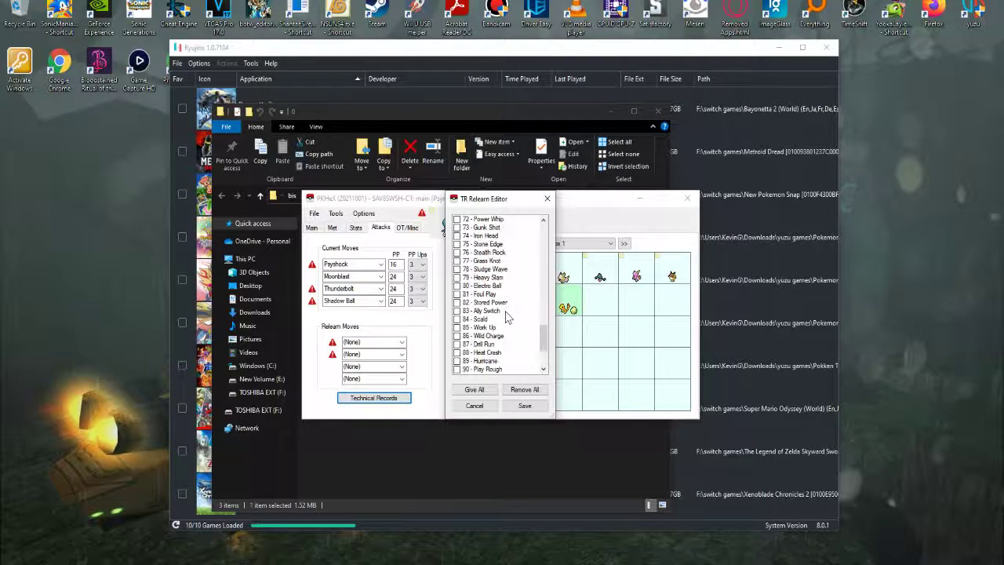
pyautogui.scroll(-1, 506, 316)
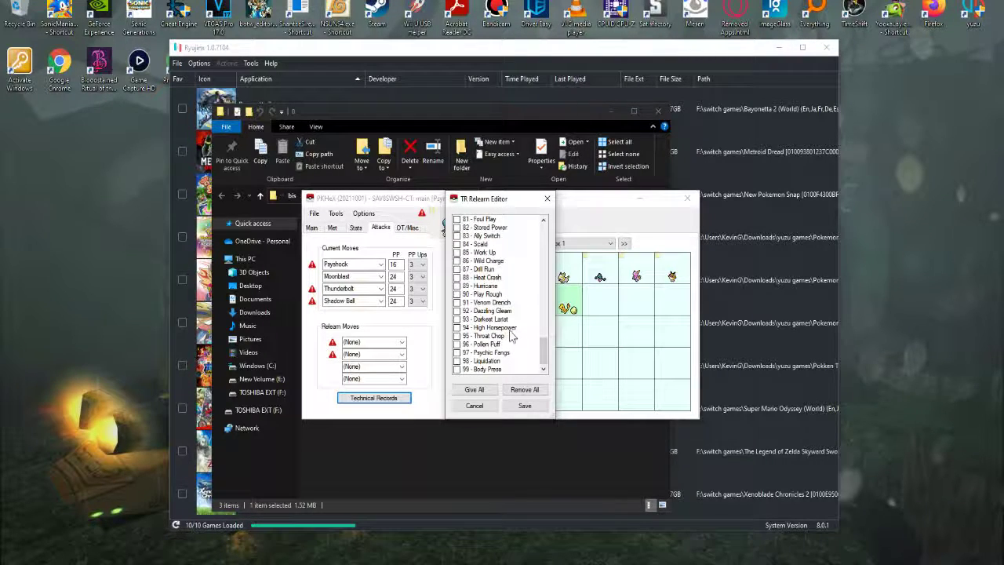
pyautogui.scroll(5, 510, 335)
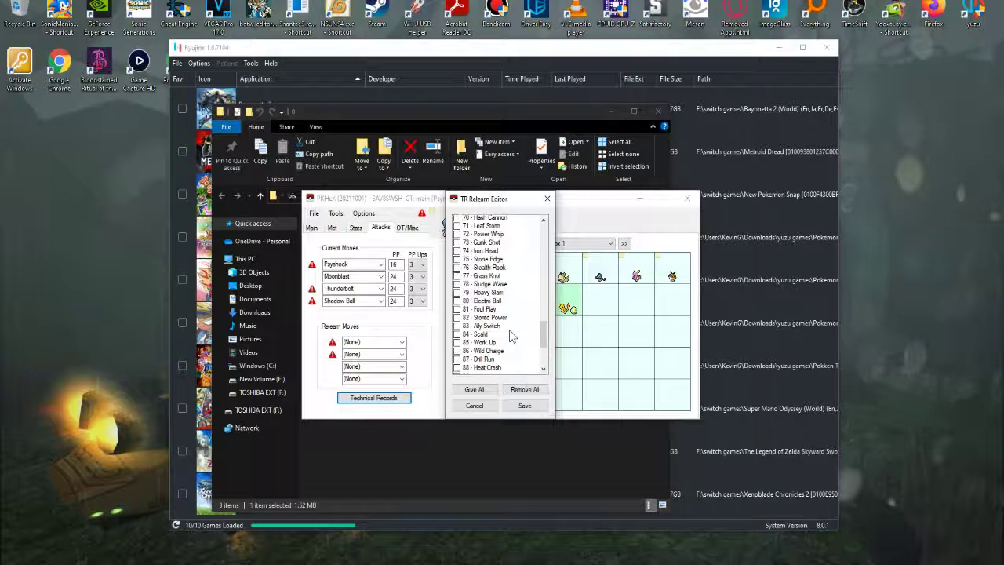
pyautogui.scroll(6, 509, 333)
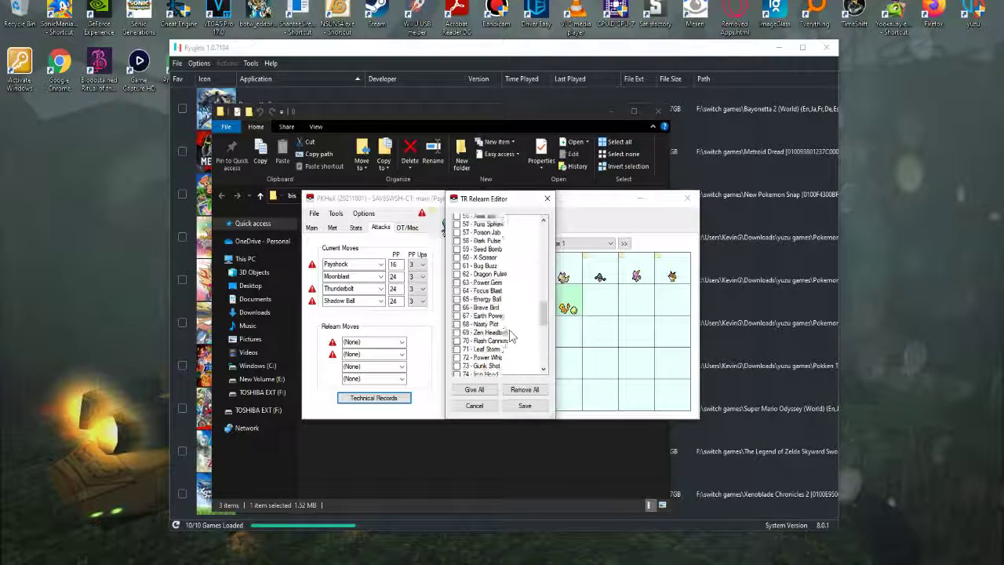
pyautogui.scroll(4, 509, 334)
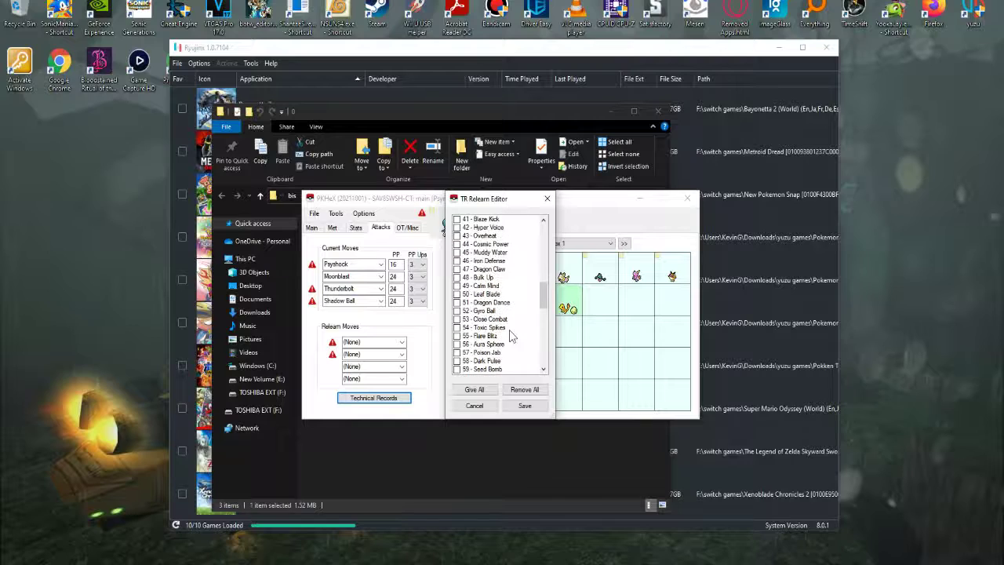
pyautogui.scroll(5, 509, 330)
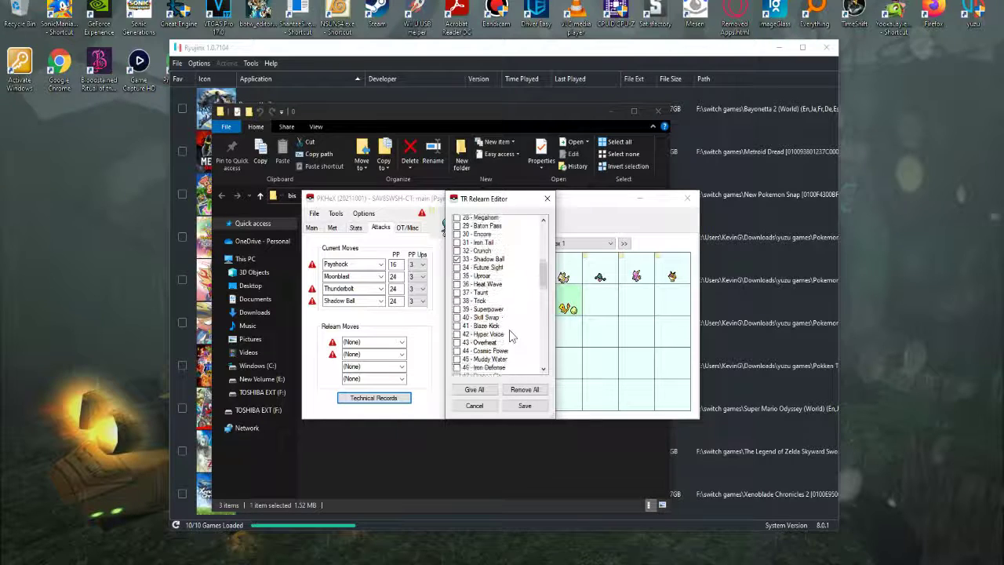
pyautogui.scroll(1, 509, 329)
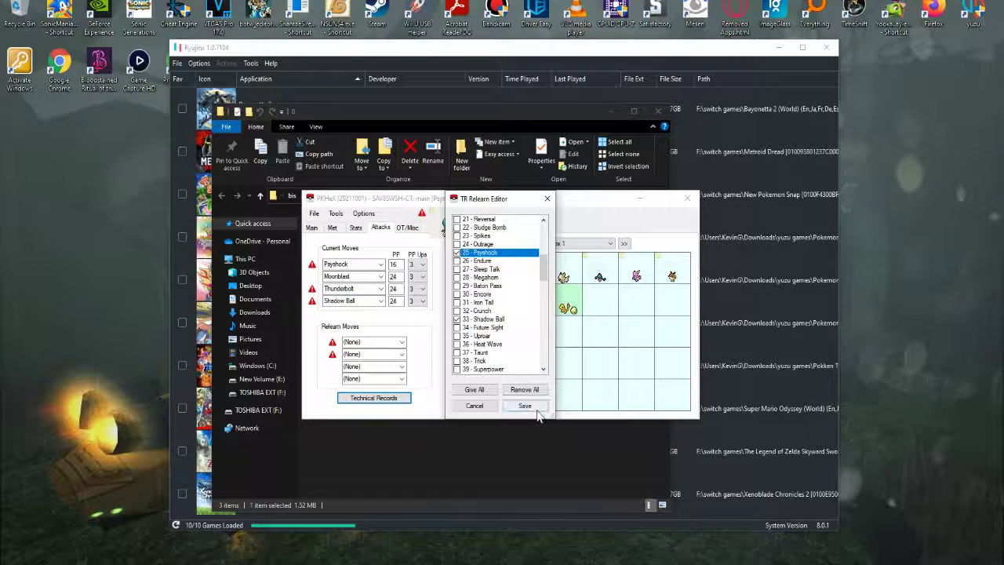
pyautogui.click(535, 407)
# Apply the suggested relearn moves Growl and Disarming Voice, and store Gardevoir in the empty Box 1 slot after the Charmander egg
pyautogui.click(421, 353)
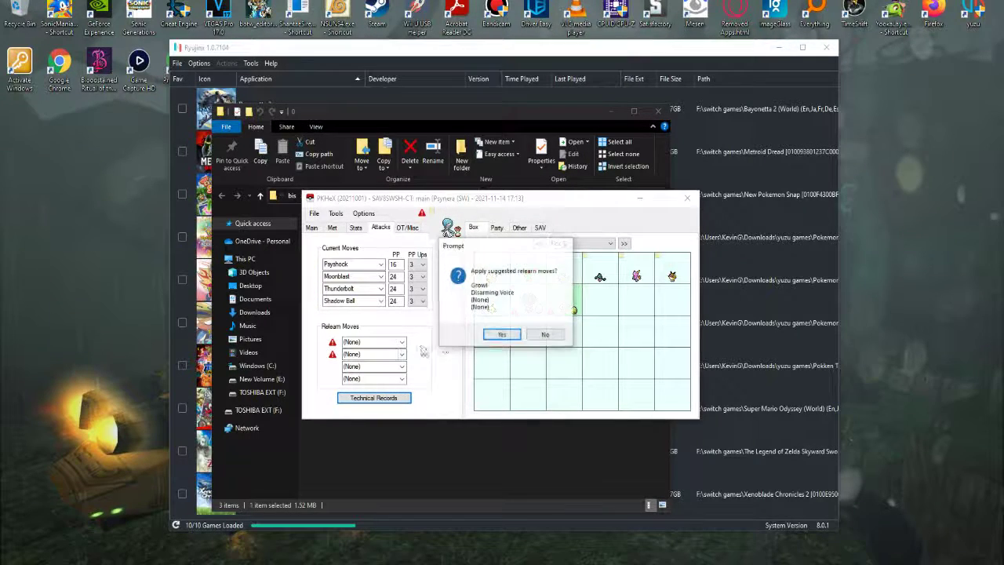
pyautogui.click(504, 334)
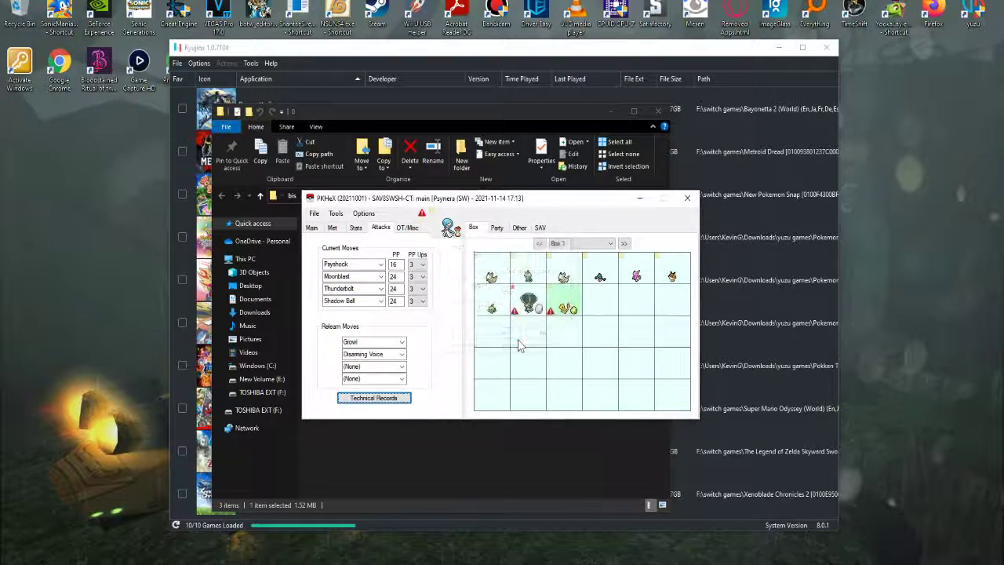
pyautogui.keyDown('ctrl'); pyautogui.click(601, 306); pyautogui.keyUp('ctrl')
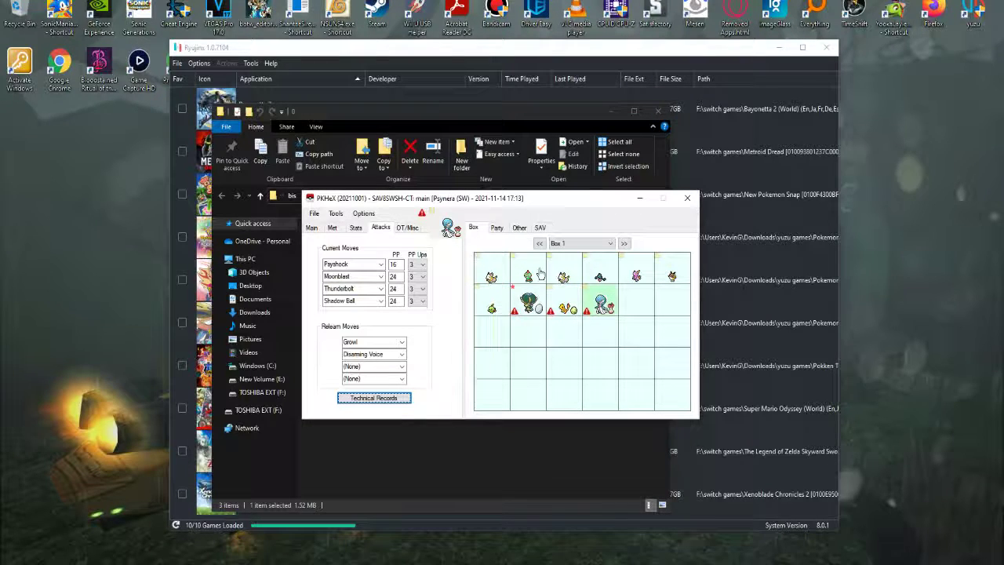
# Review Gardevoir's legality report, clear its As Egg met condition and overwrite the stored copy in Box 1
pyautogui.click(421, 214)
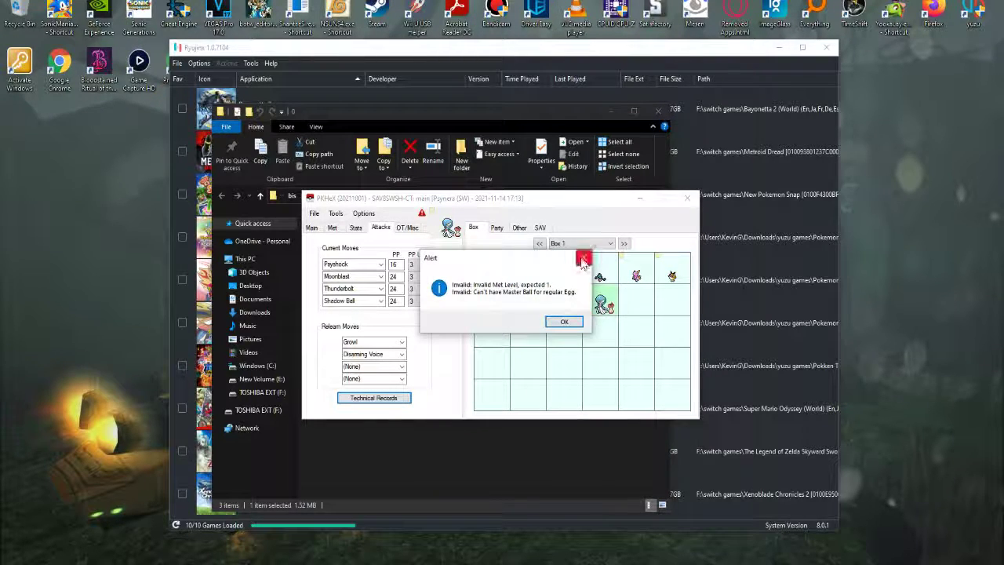
pyautogui.click(583, 259)
pyautogui.click(333, 228)
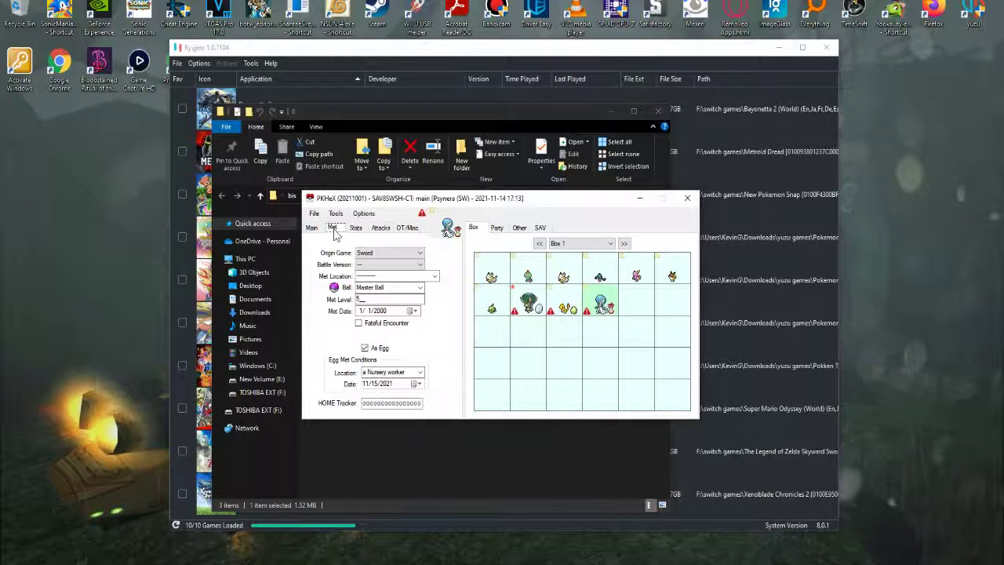
pyautogui.click(375, 351)
pyautogui.rightClick(601, 299)
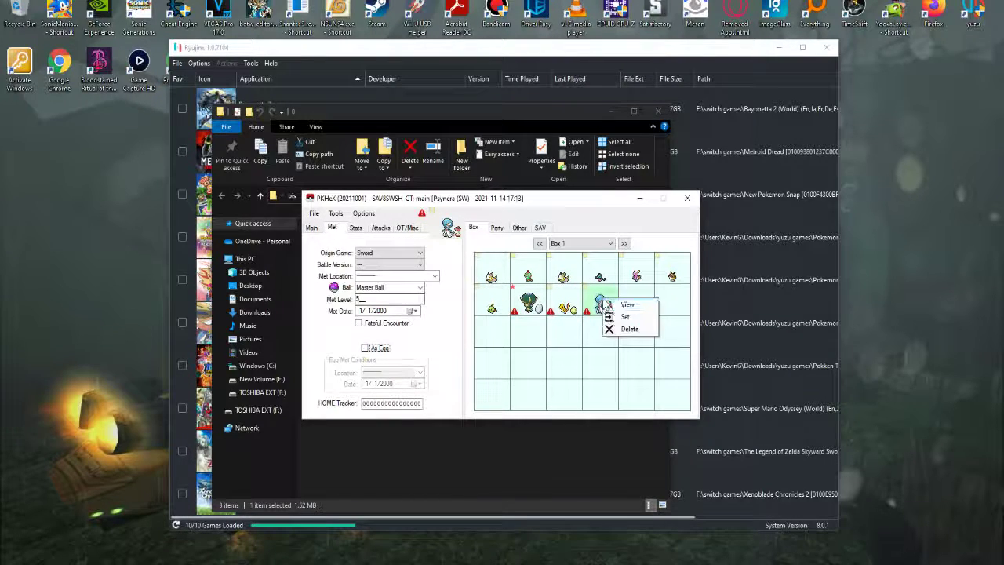
pyautogui.click(619, 317)
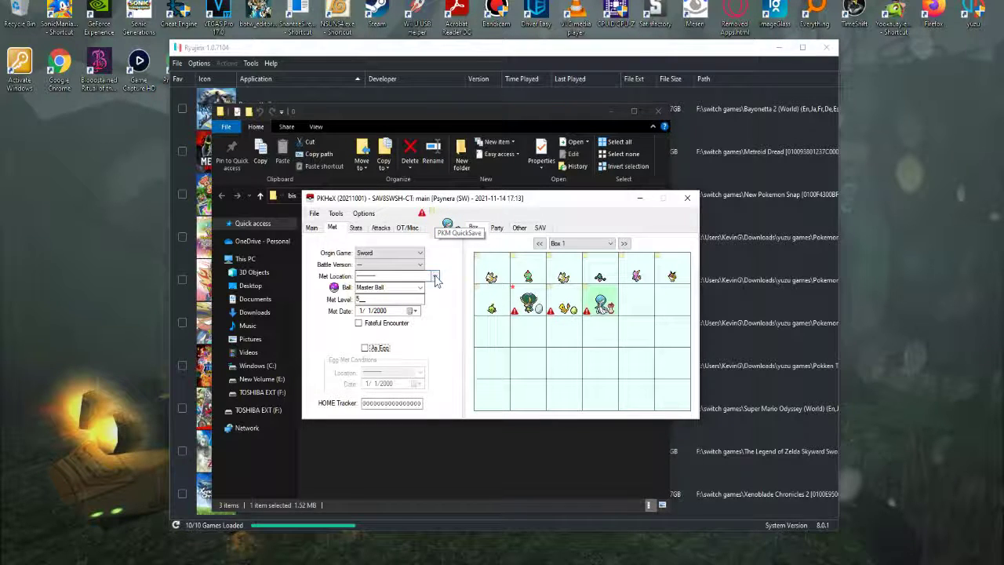
# Review Gardevoir's legality report and apply the suggested relearn moves, setting all four slots to (None)
pyautogui.click(311, 227)
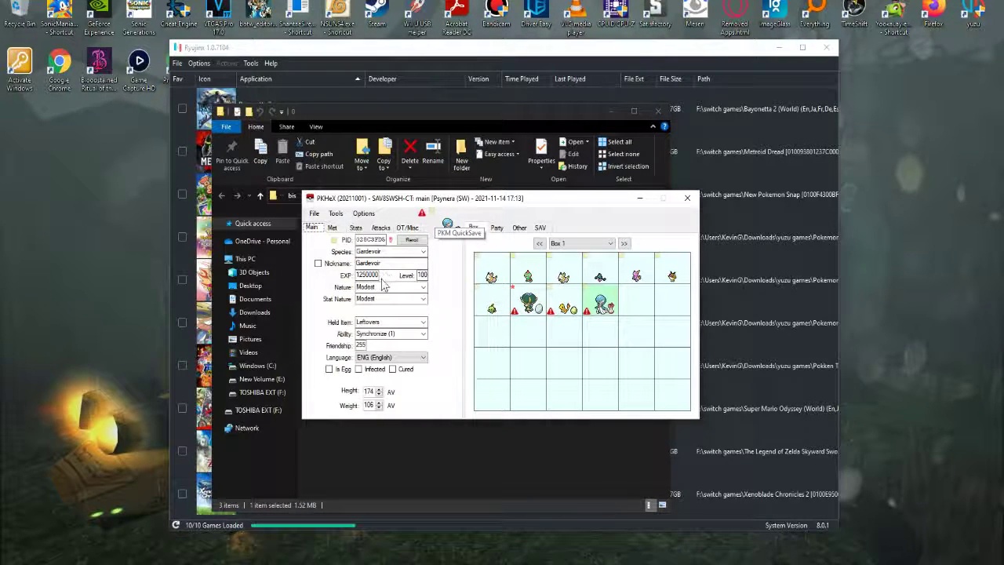
pyautogui.click(543, 328)
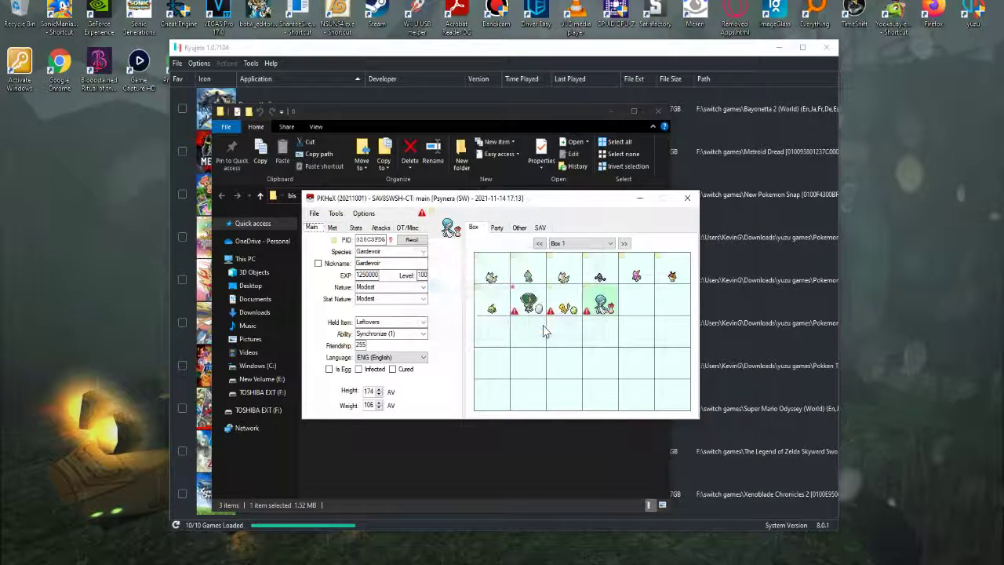
pyautogui.rightClick(594, 304)
pyautogui.click(608, 309)
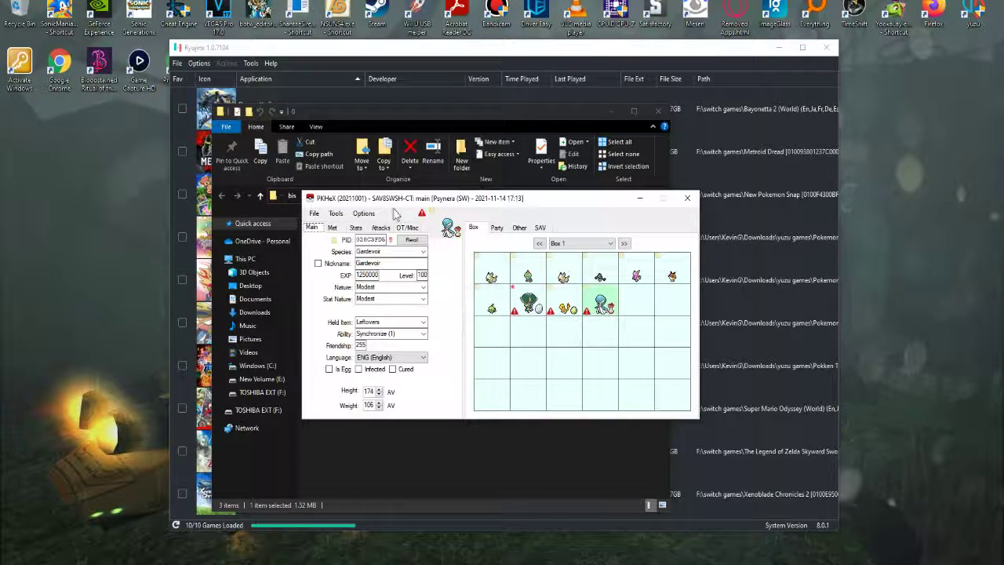
pyautogui.click(424, 216)
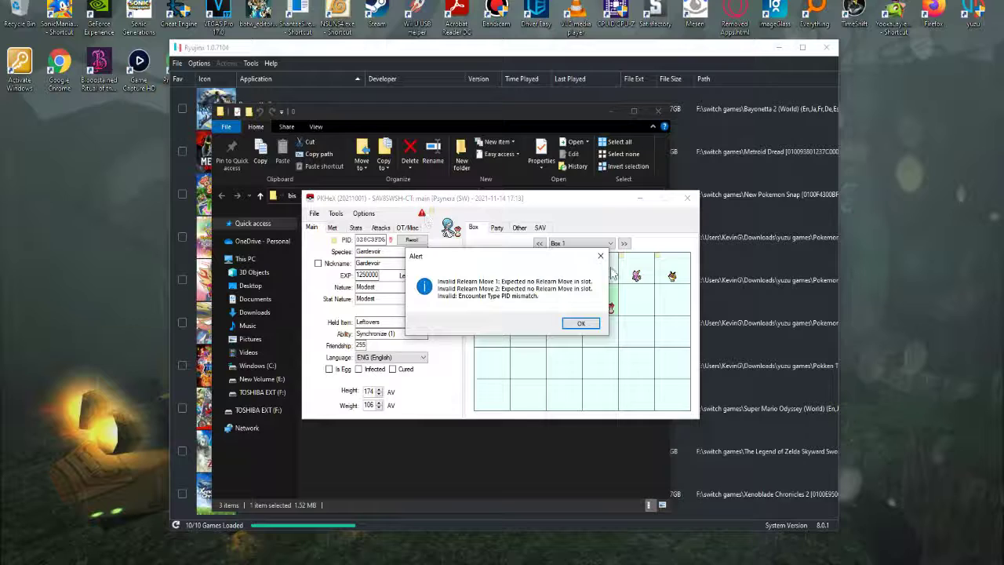
pyautogui.click(601, 256)
pyautogui.click(380, 227)
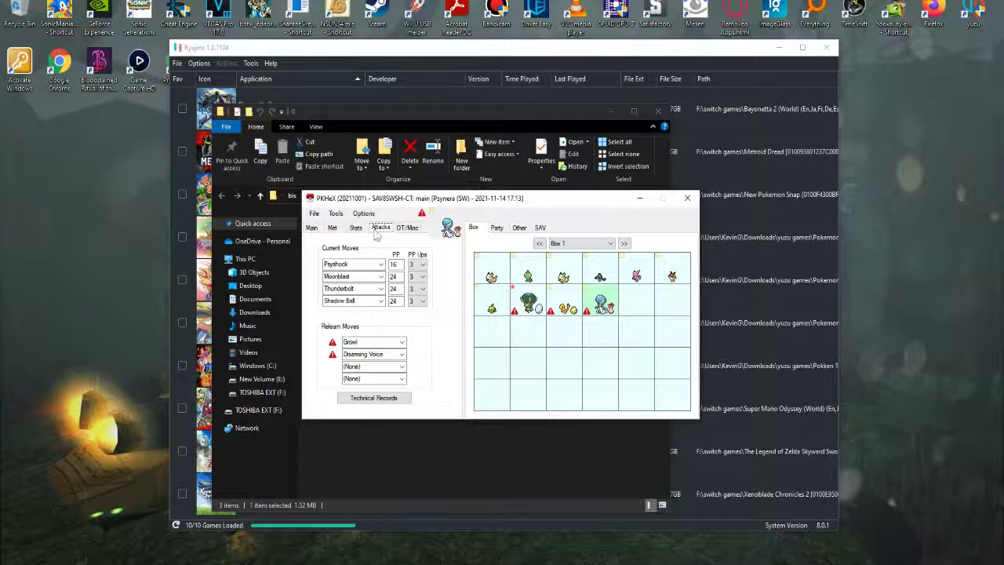
pyautogui.click(420, 351)
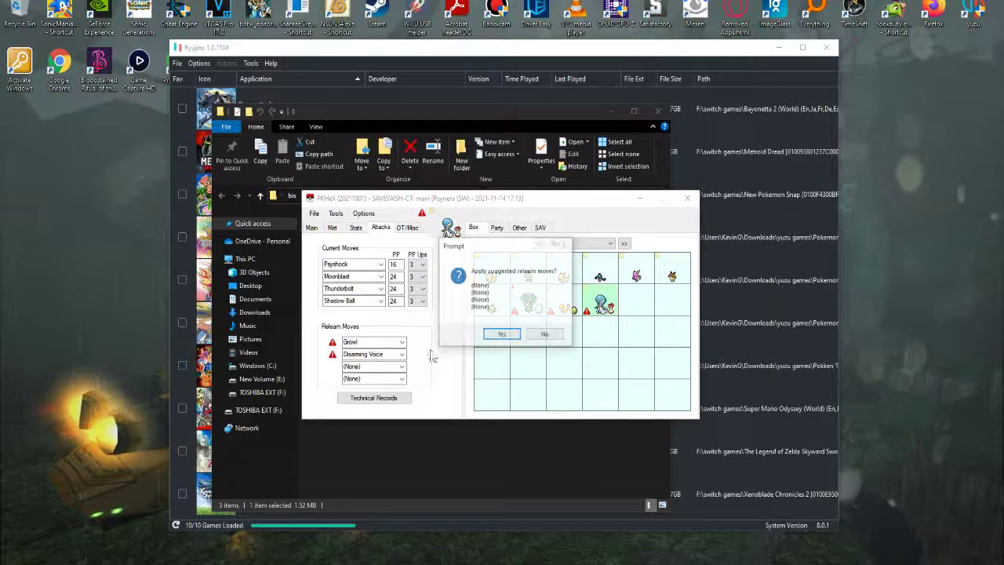
pyautogui.click(502, 335)
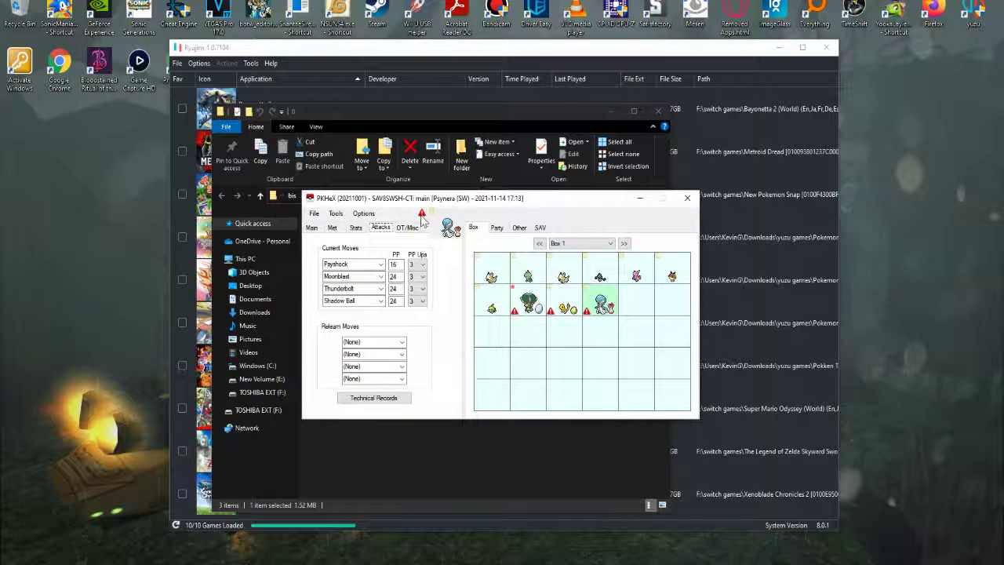
# Check Gardevoir's legality report again, reroll its PID and make it shiny
pyautogui.click(422, 217)
pyautogui.click(572, 259)
pyautogui.click(317, 228)
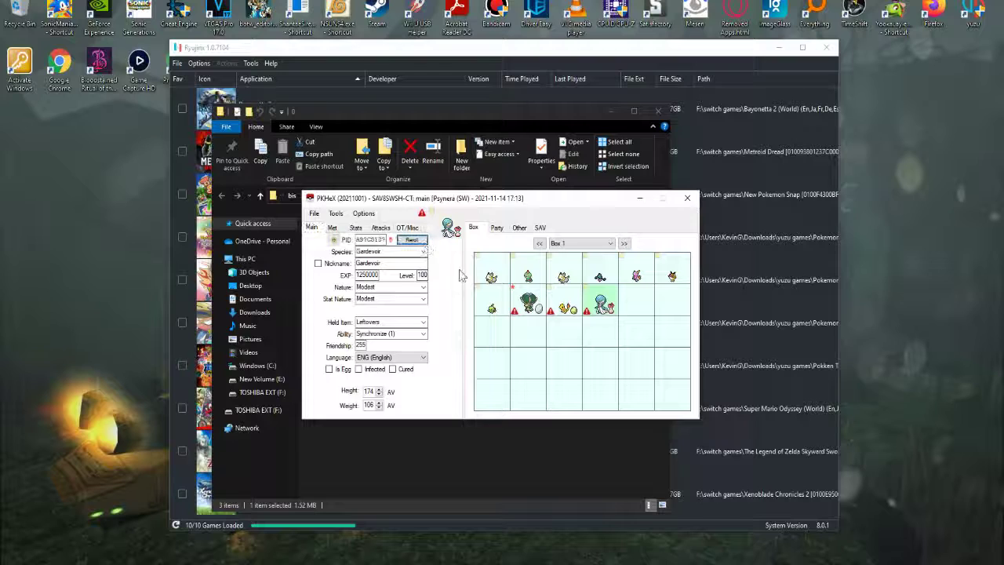
pyautogui.click(334, 240)
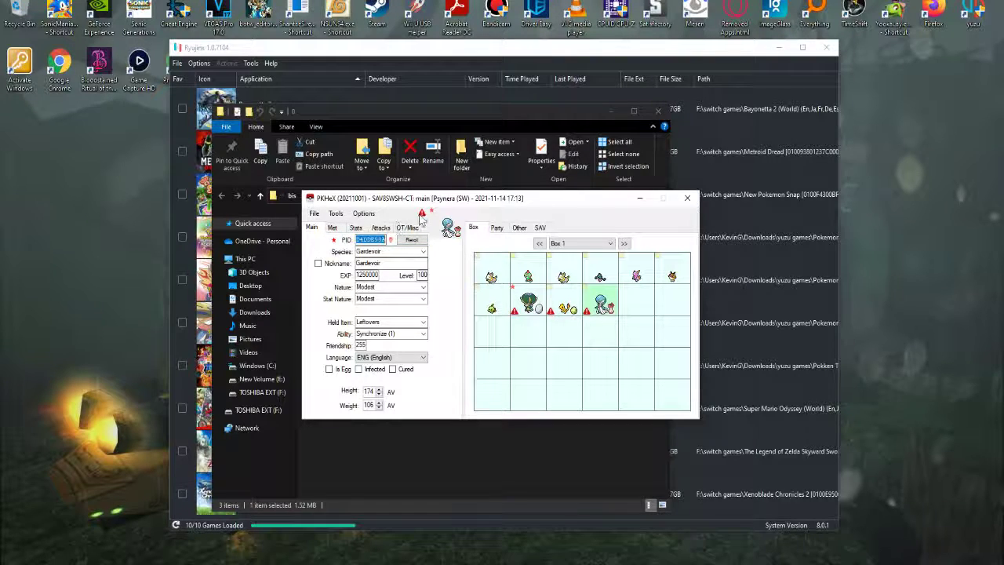
# Recheck the shiny Gardevoir's legality report and overwrite its stored copy in Box 1
pyautogui.click(421, 213)
pyautogui.click(576, 259)
pyautogui.rightClick(598, 298)
pyautogui.click(616, 314)
# Export the edited save as main into the Ryujinx save folder, replacing the existing file
pyautogui.click(314, 214)
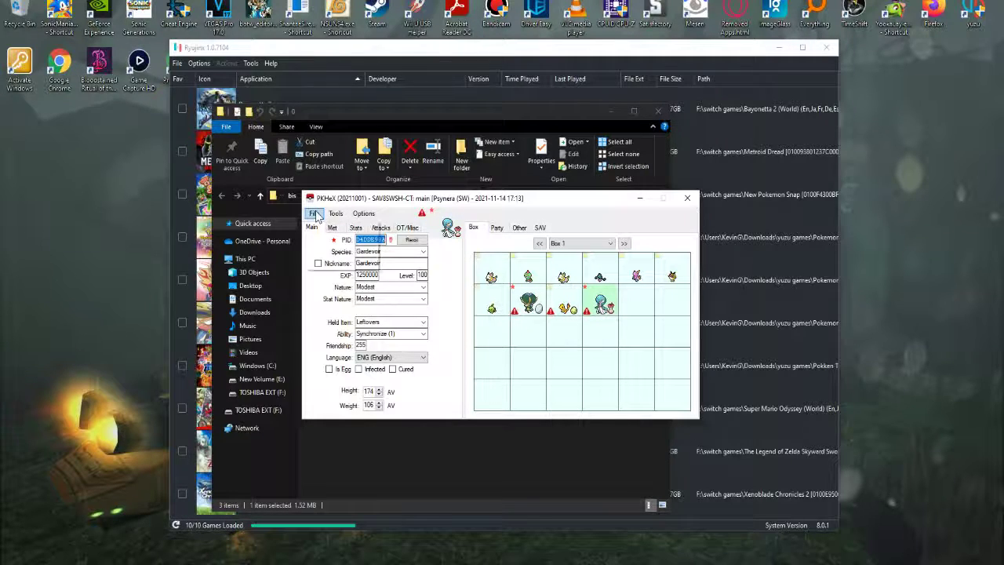
pyautogui.moveTo(348, 251)
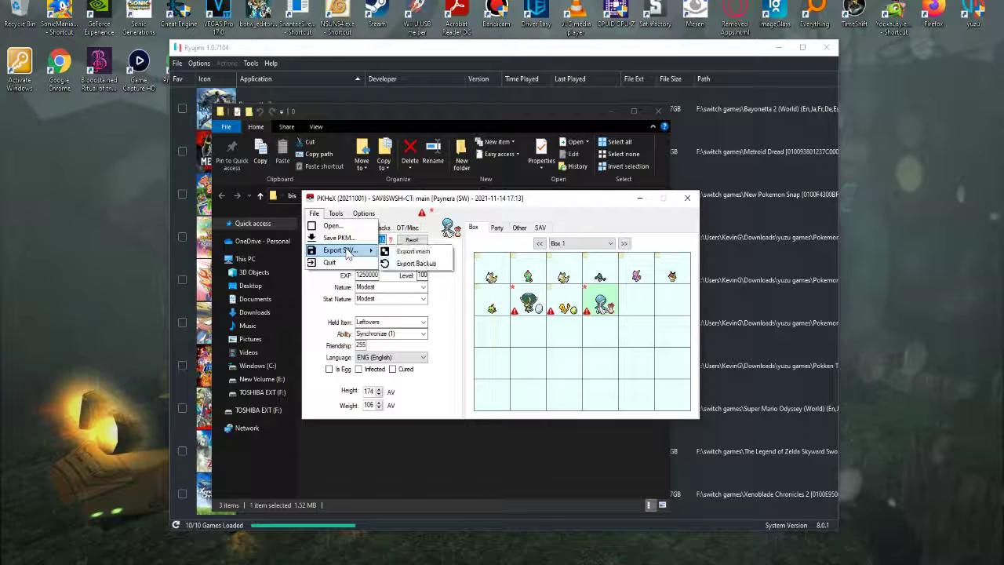
pyautogui.click(412, 251)
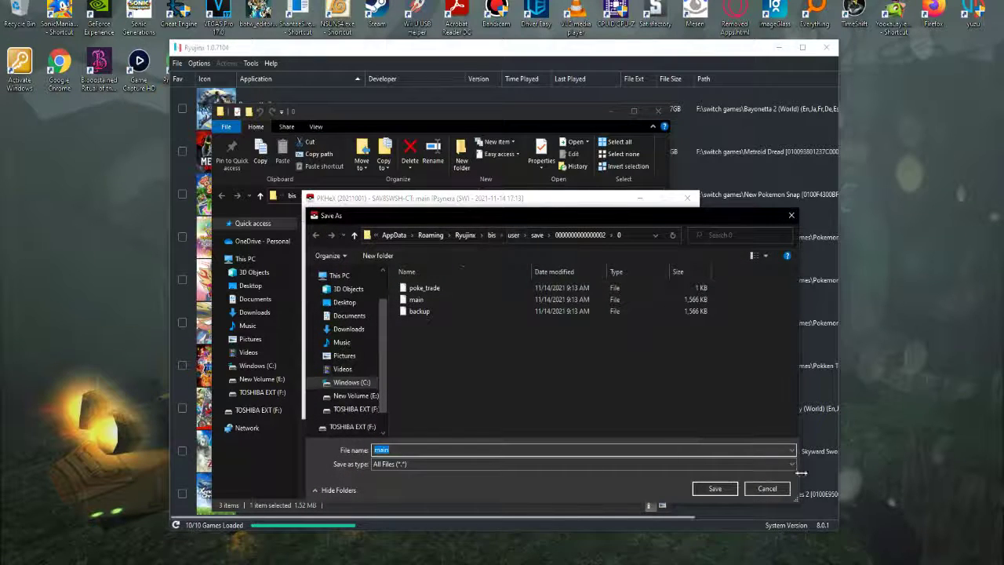
pyautogui.click(714, 487)
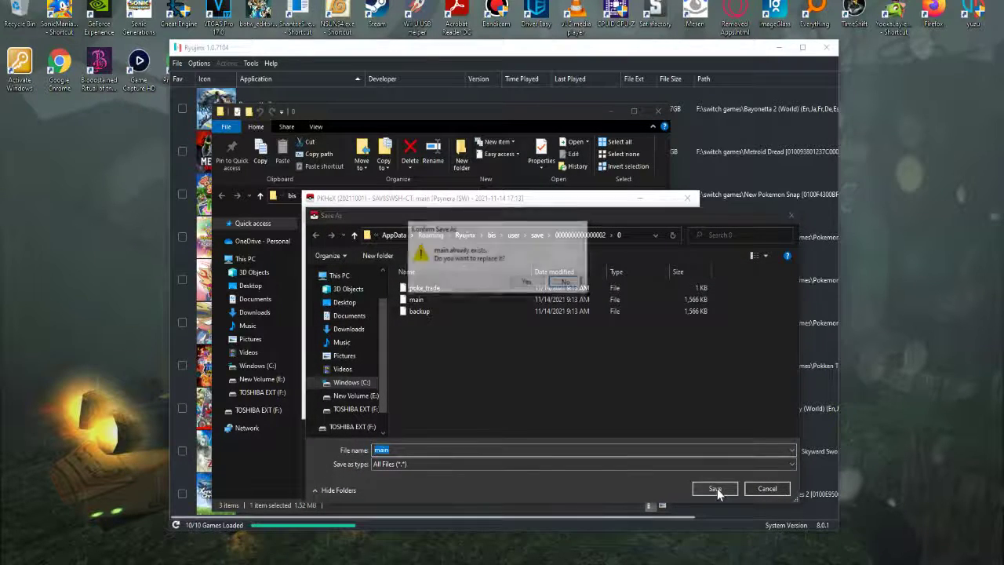
pyautogui.click(527, 284)
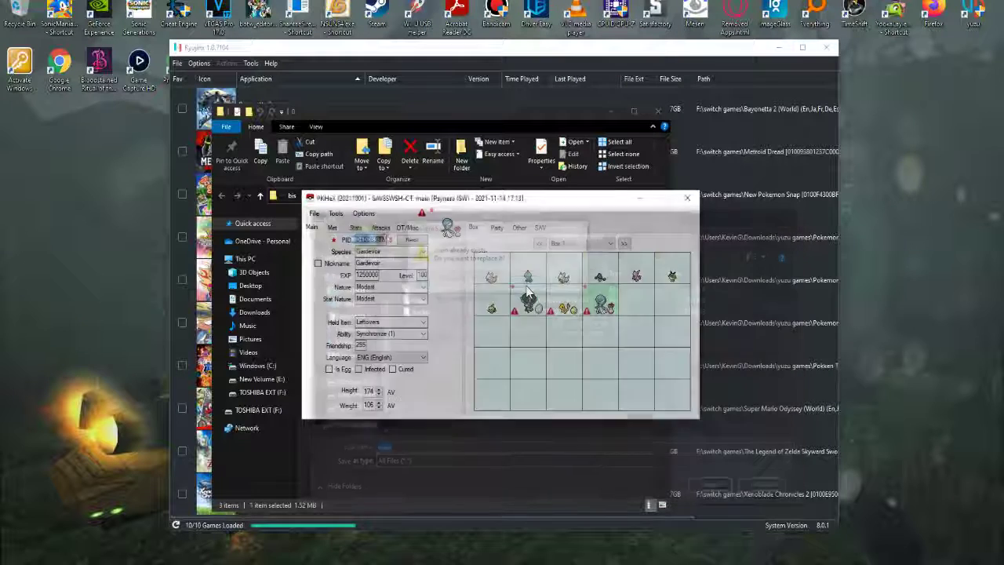
pyautogui.click(573, 330)
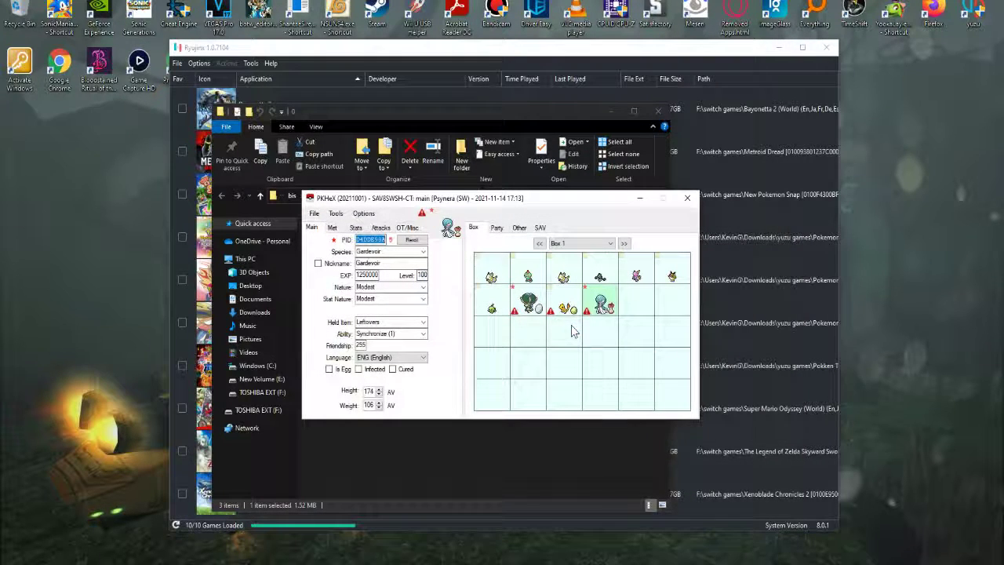
# Get the save folder window out of the way, switch to Ryujinx and launch Pokémon Sword
pyautogui.click(615, 118)
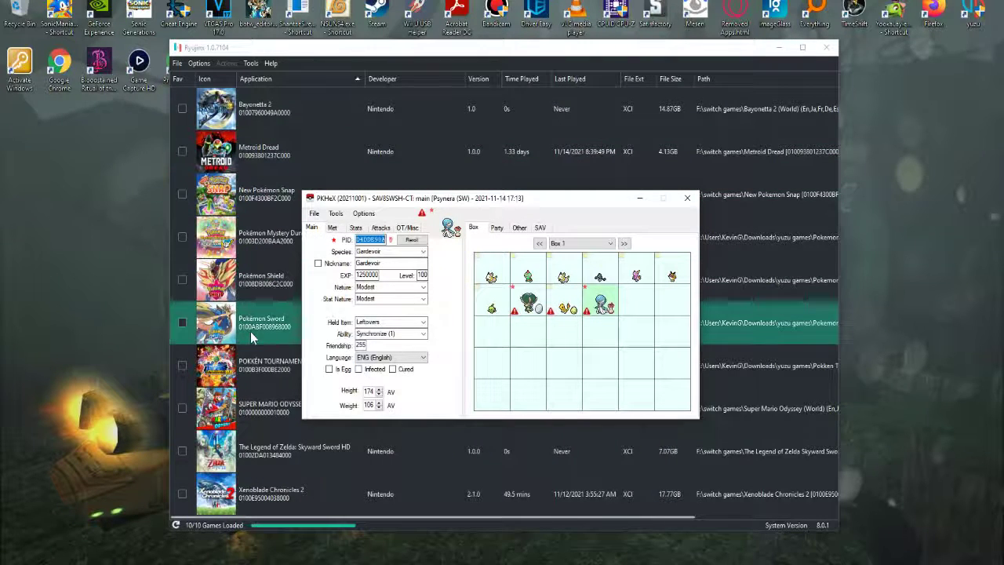
pyautogui.click(251, 332)
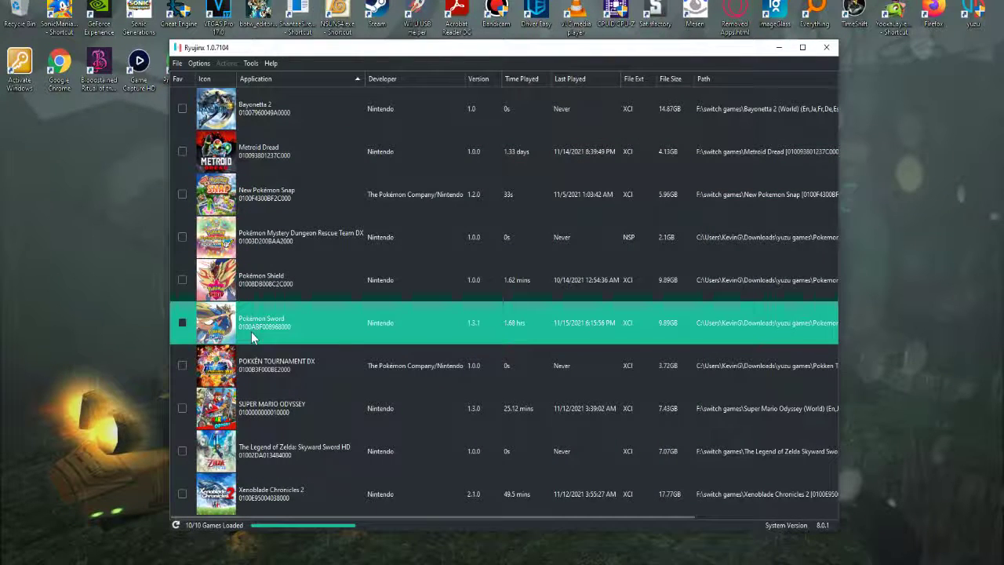
pyautogui.doubleClick(251, 332)
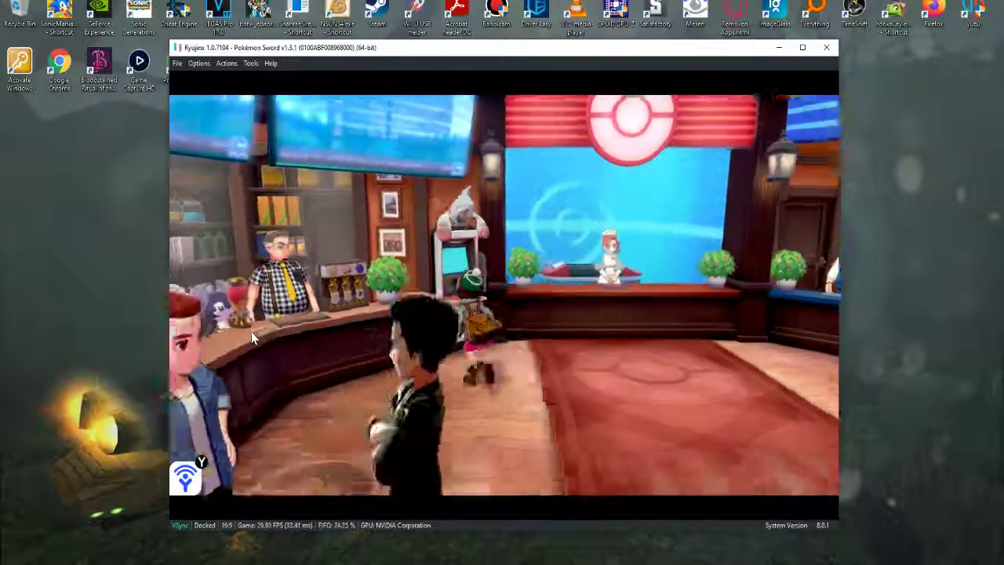
# Open Box 1 at the Pokémon Center's box terminal and bring up Calyrex's summary
pyautogui.press('z')
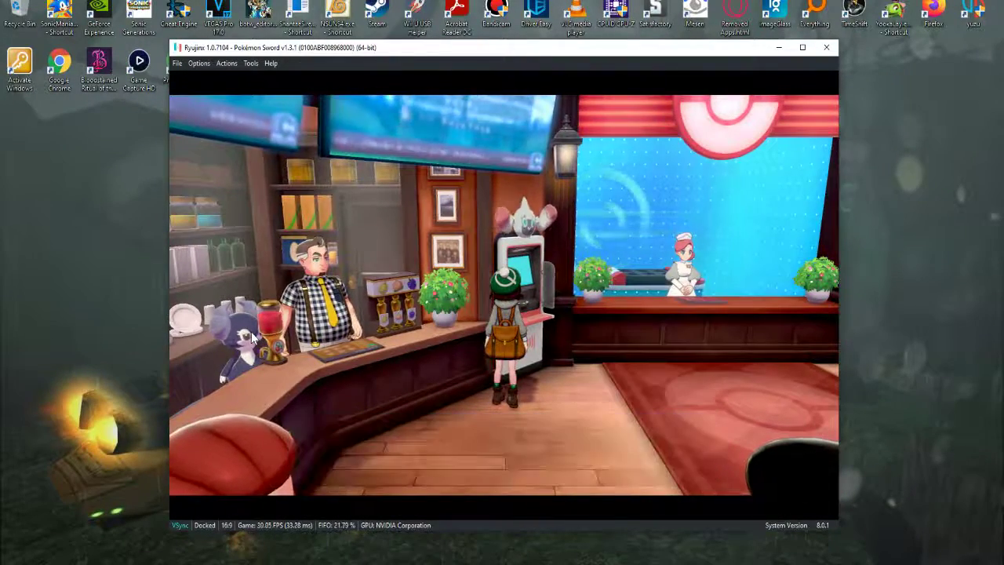
pyautogui.press('z')
pyautogui.press('Down')
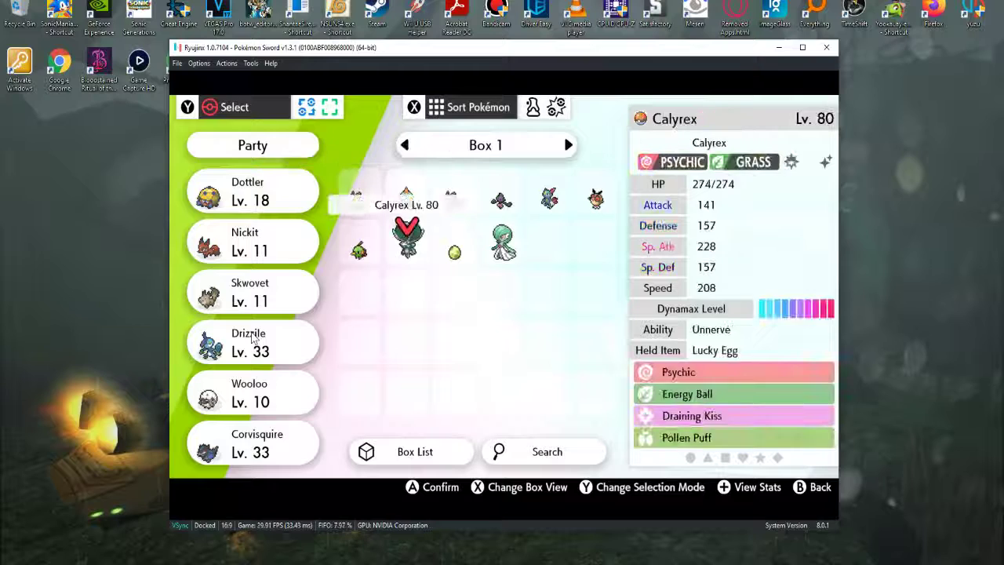
pyautogui.press('z')
pyautogui.press('x')
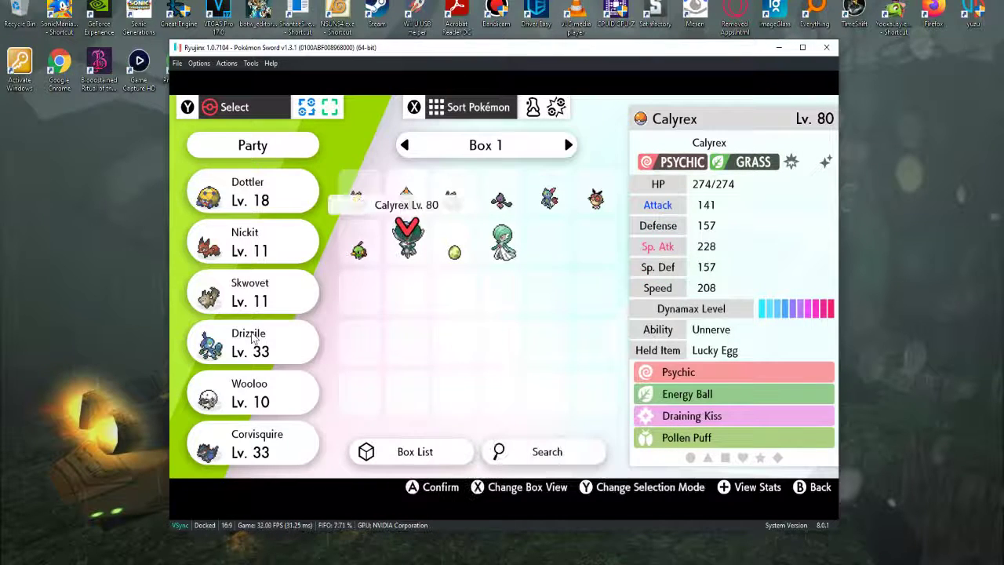
pyautogui.press('z')
pyautogui.press('z')
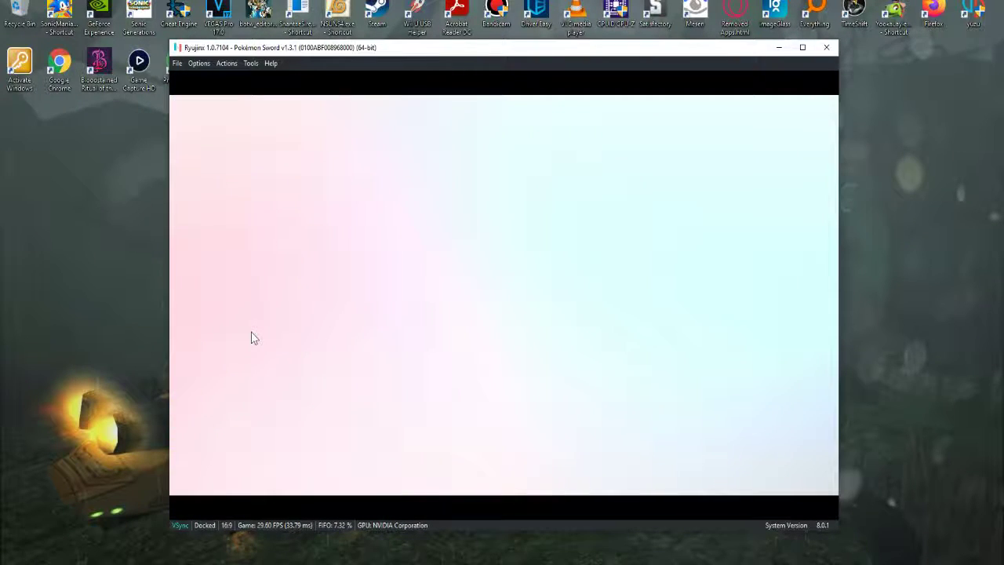
# Look through the summary pages of Calyrex and the Egg, and return to Box 1
pyautogui.press('Right')
pyautogui.press('Left')
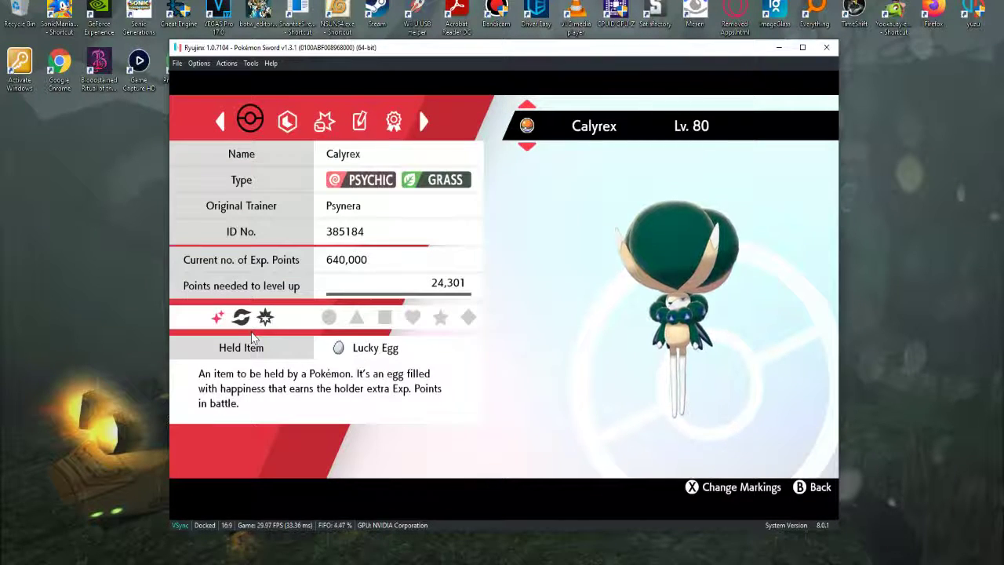
pyautogui.press('Right')
pyautogui.press('Right')
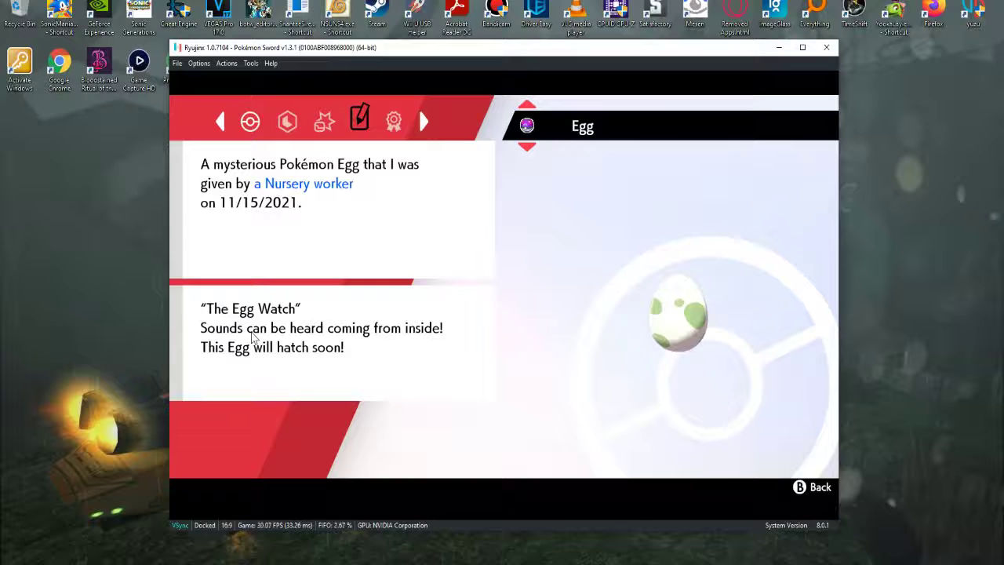
pyautogui.press('x')
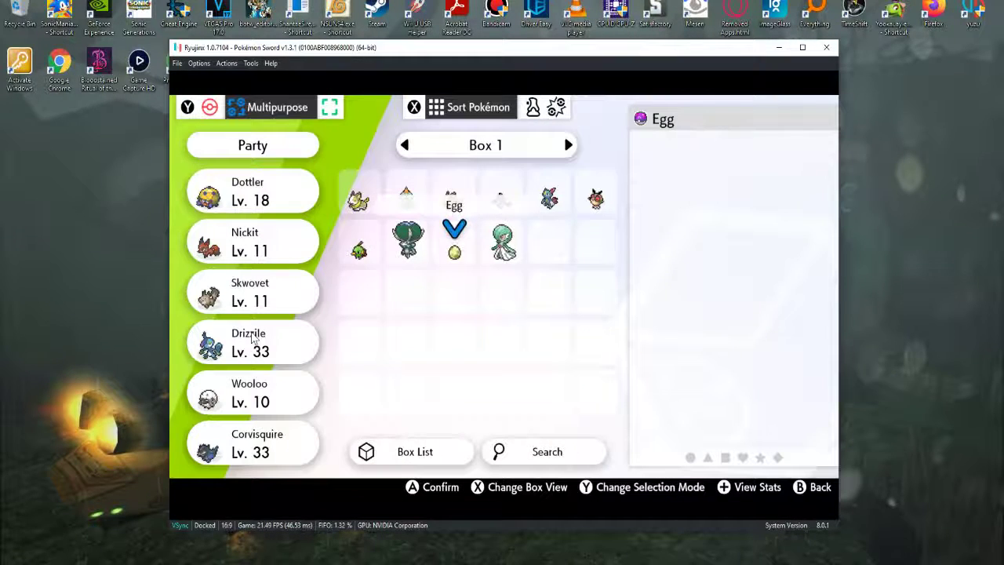
# Move the Egg from Box 1 into the party in exchange for Nickit
pyautogui.press('z')
pyautogui.press('Left')
pyautogui.press('Left')
pyautogui.press('Left')
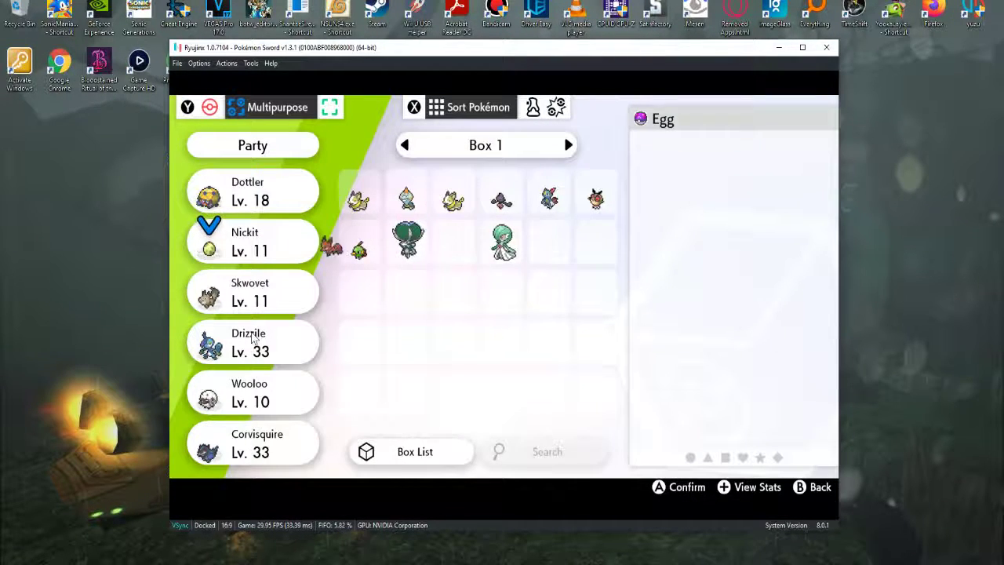
pyautogui.press('z')
# Place Nickit in Box 1, examine Gardevoir's stats and moves, and leave the boxes
pyautogui.press('Right')
pyautogui.press('Right')
pyautogui.press('Right')
pyautogui.press('Right')
pyautogui.press('v')
pyautogui.press('z')
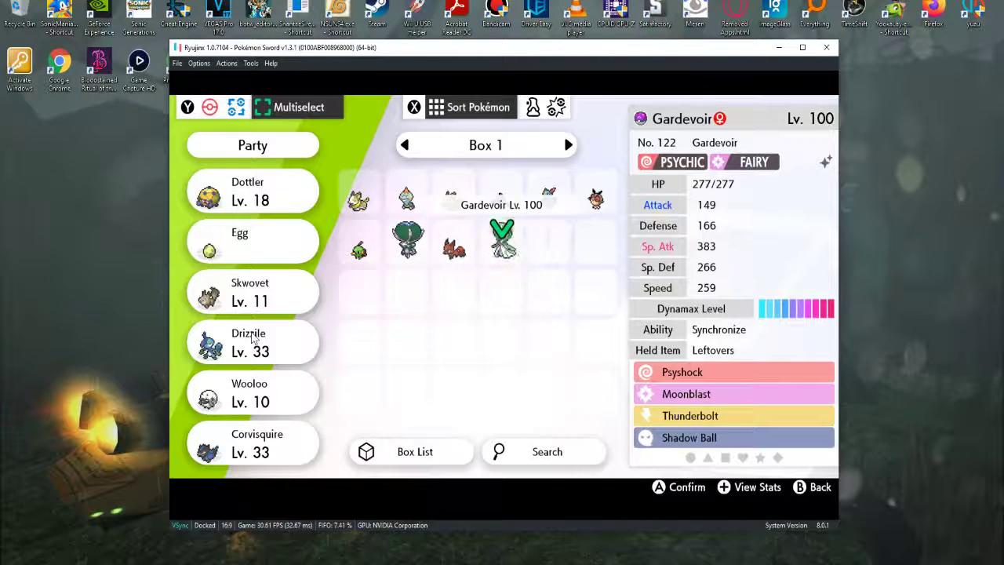
pyautogui.press('x')
pyautogui.press('v')
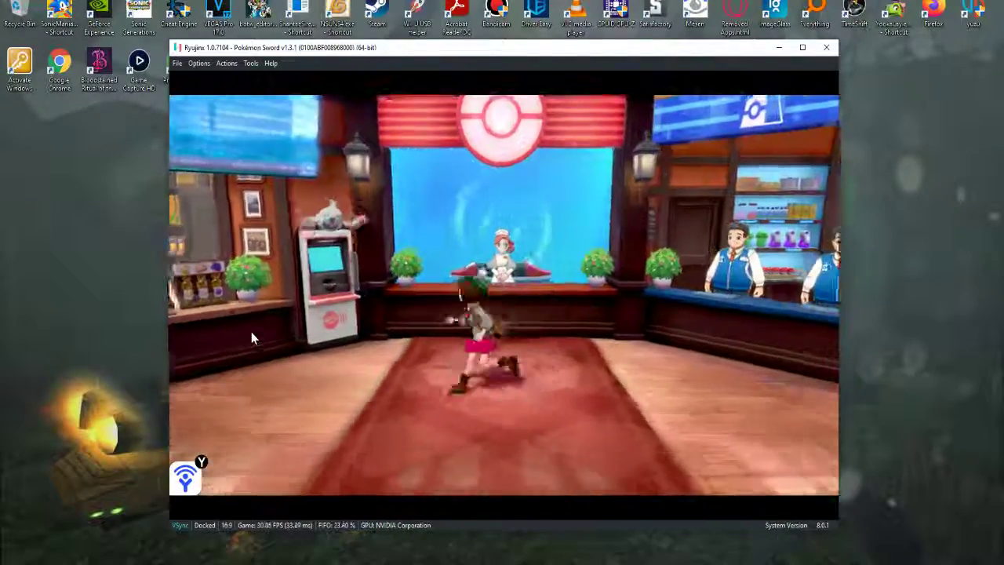
# Walk around the Pokémon Center until the Egg hatches and go through the hatching sequence
pyautogui.press('w')
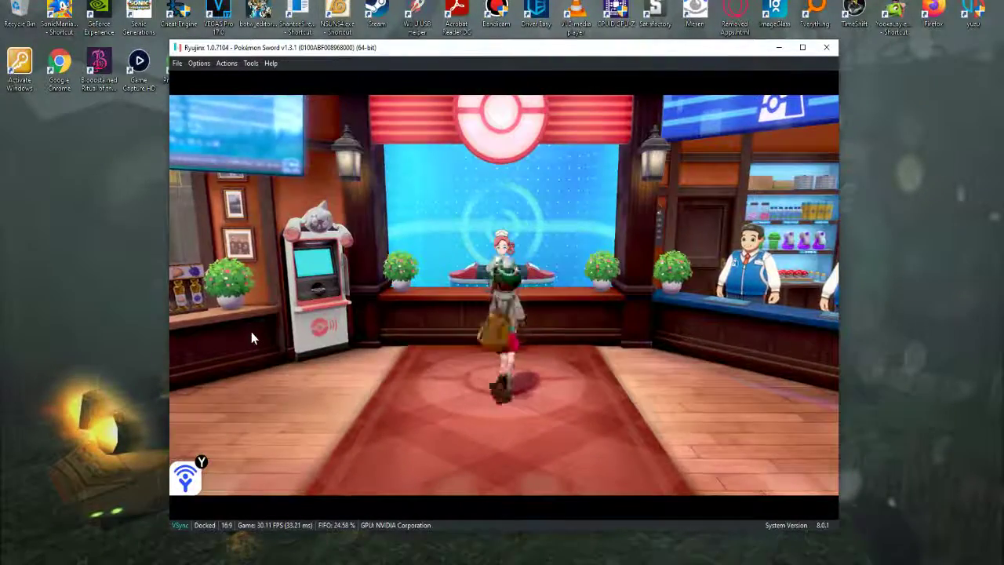
pyautogui.press('s')
pyautogui.press('w')
pyautogui.press('s')
pyautogui.press('d')
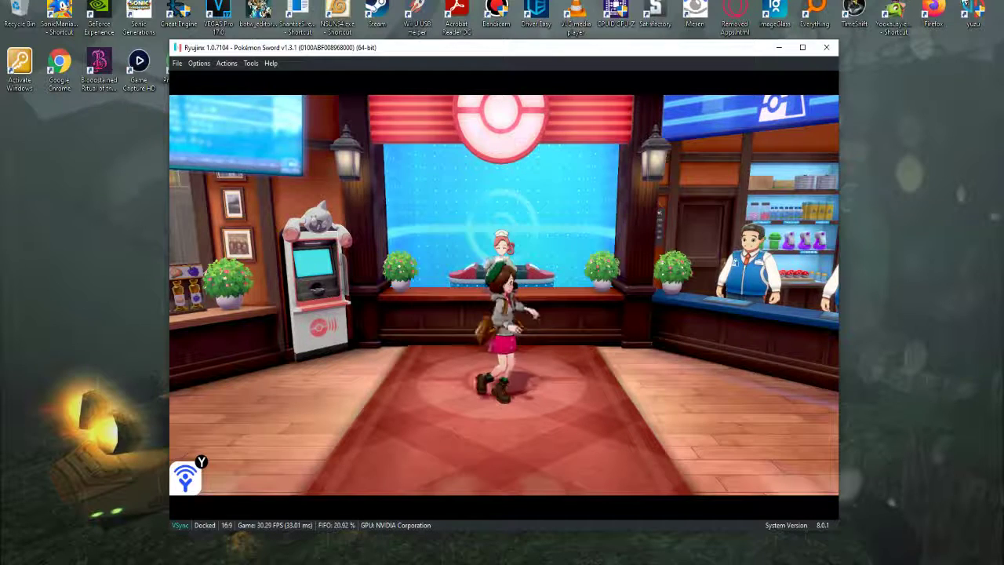
pyautogui.press('w')
pyautogui.press('s')
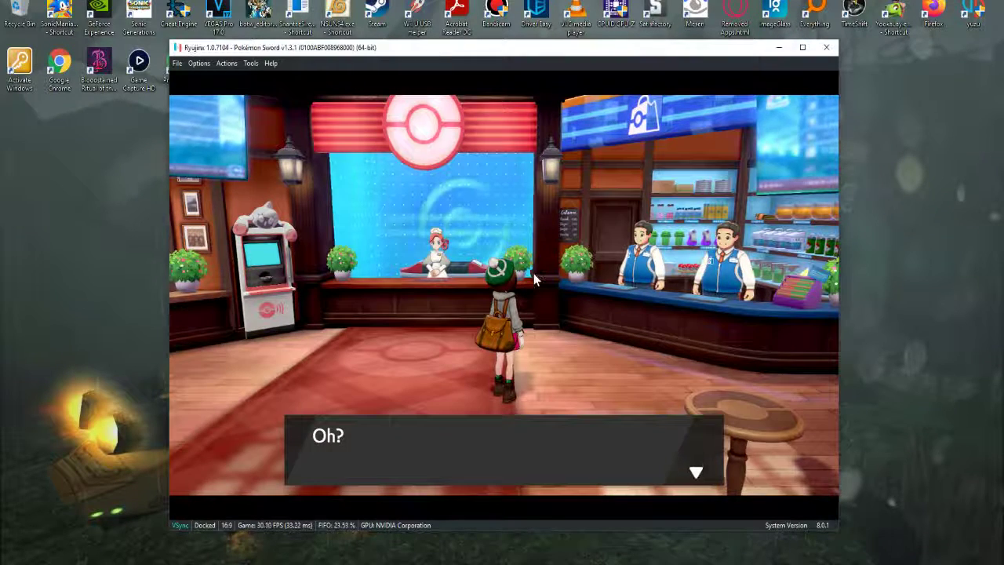
pyautogui.press('z')
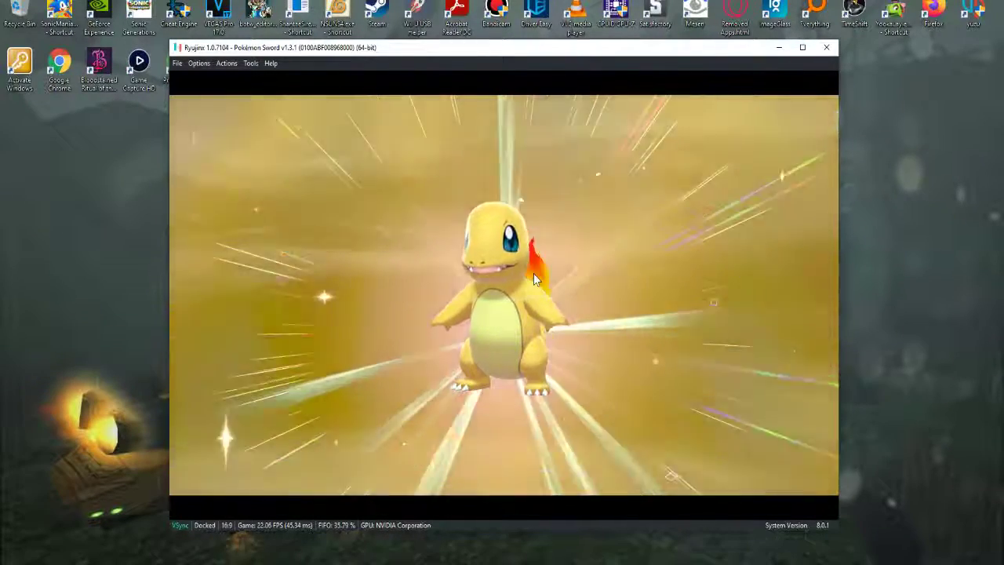
pyautogui.press('z')
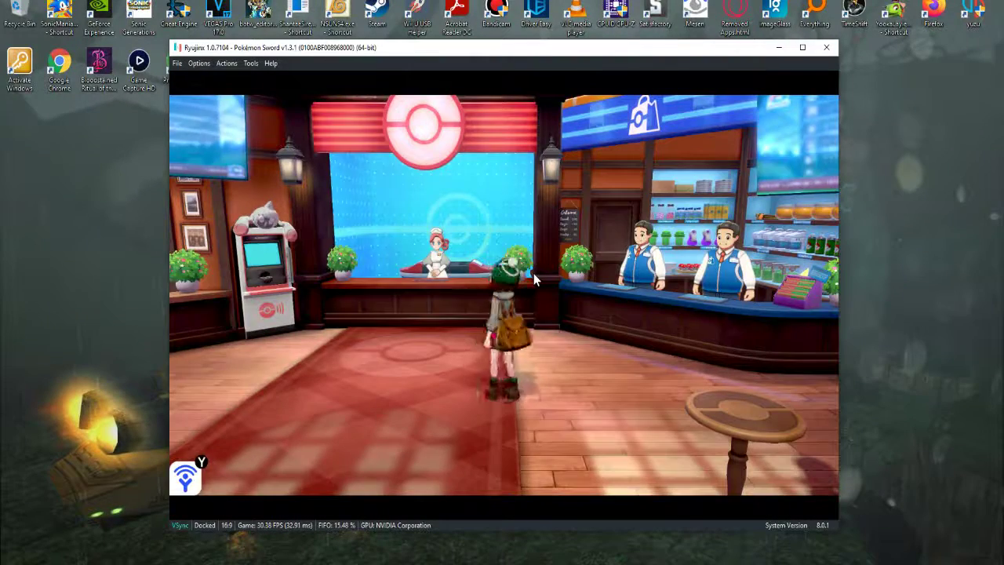
# Open the summary of the newly hatched Charmander in the party
pyautogui.press('w')
pyautogui.press('c')
pyautogui.press('d')
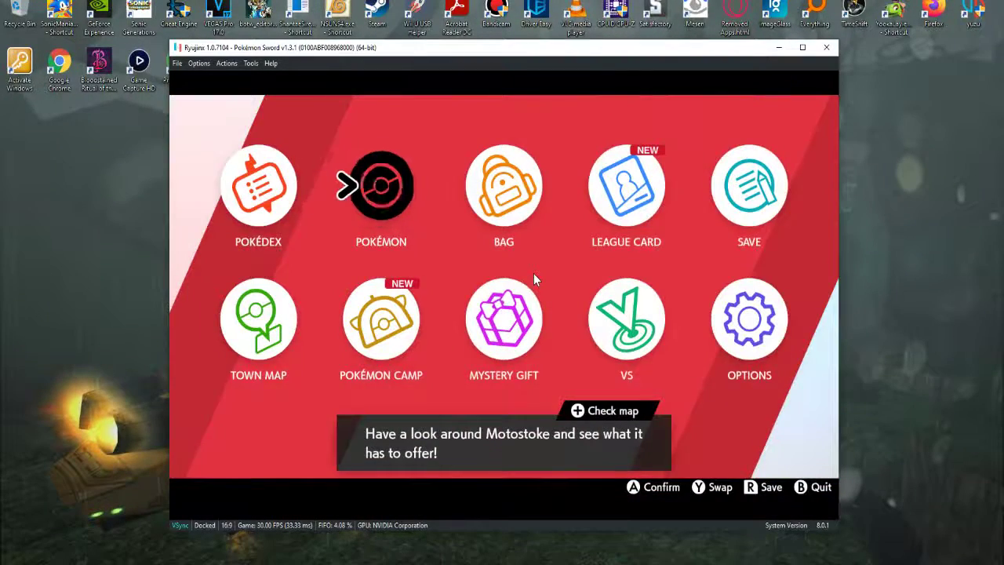
pyautogui.press('z')
pyautogui.press('w')
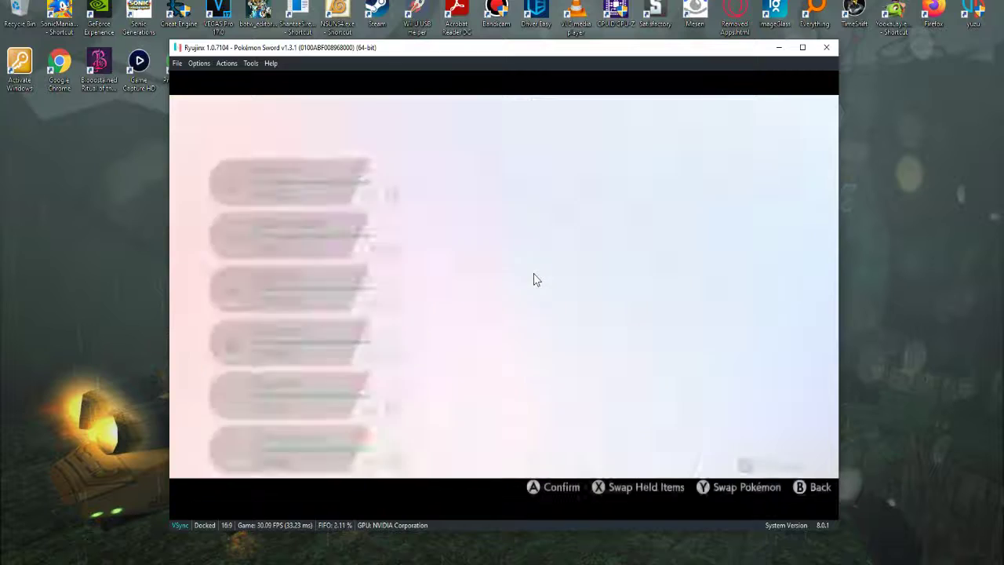
pyautogui.press('z')
pyautogui.press('z')
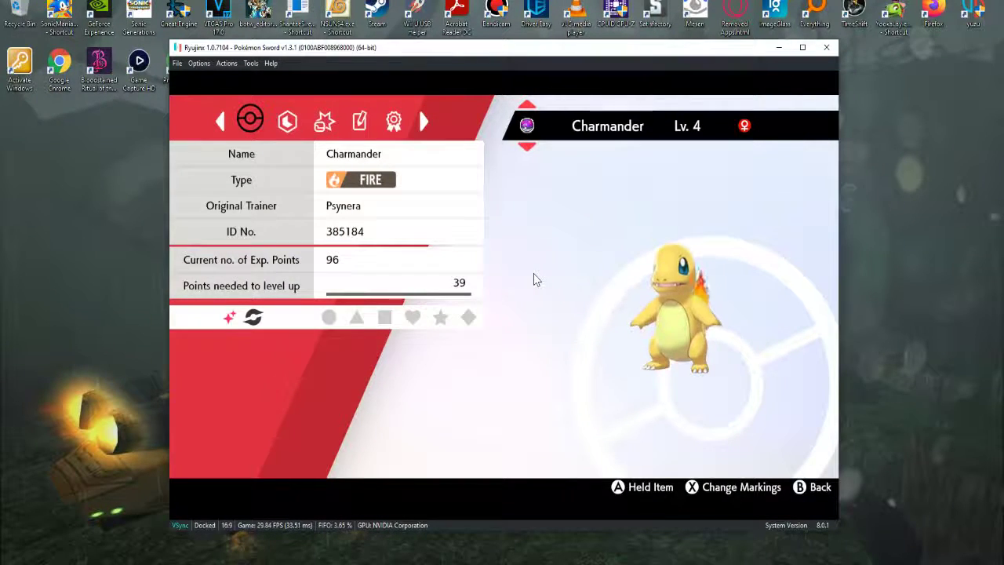
# Examine Charmander's moves and stats, and return to the Pokémon Center
pyautogui.press('Right')
pyautogui.press('Right')
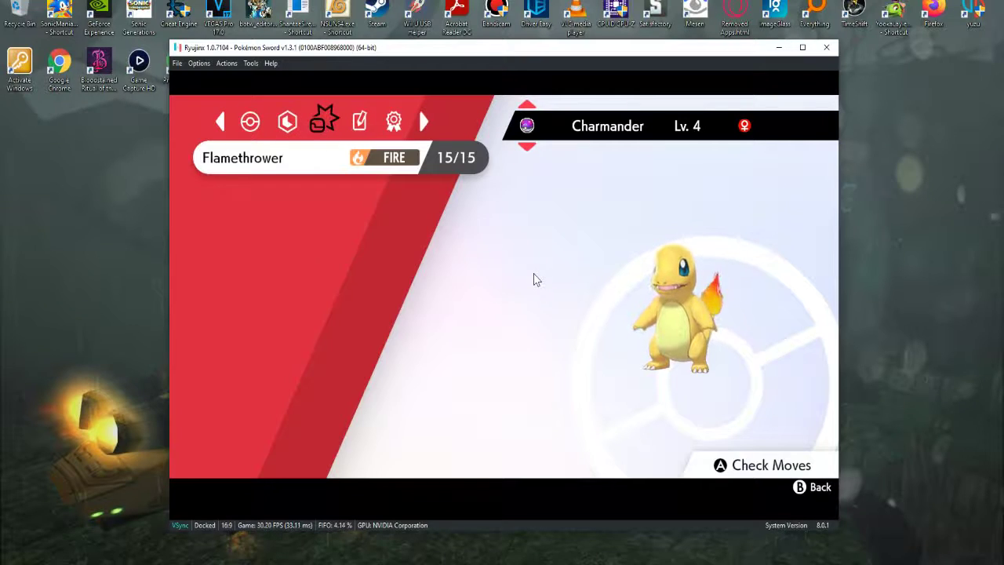
pyautogui.press('Left')
pyautogui.press('x')
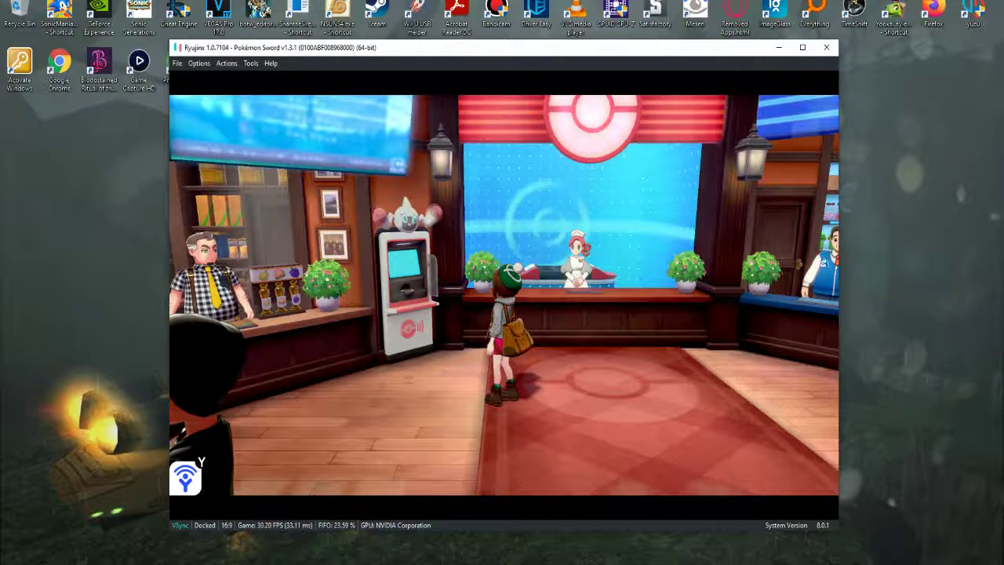
# Switch to PKHeX, display the save-wide editing tools, and shift the window slightly upward
pyautogui.click(148, 541)
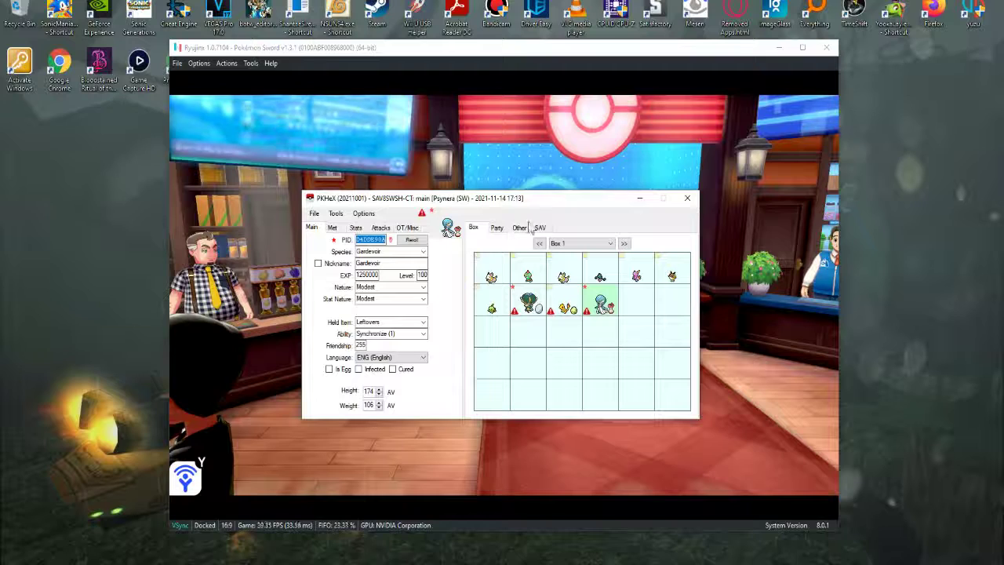
pyautogui.click(540, 227)
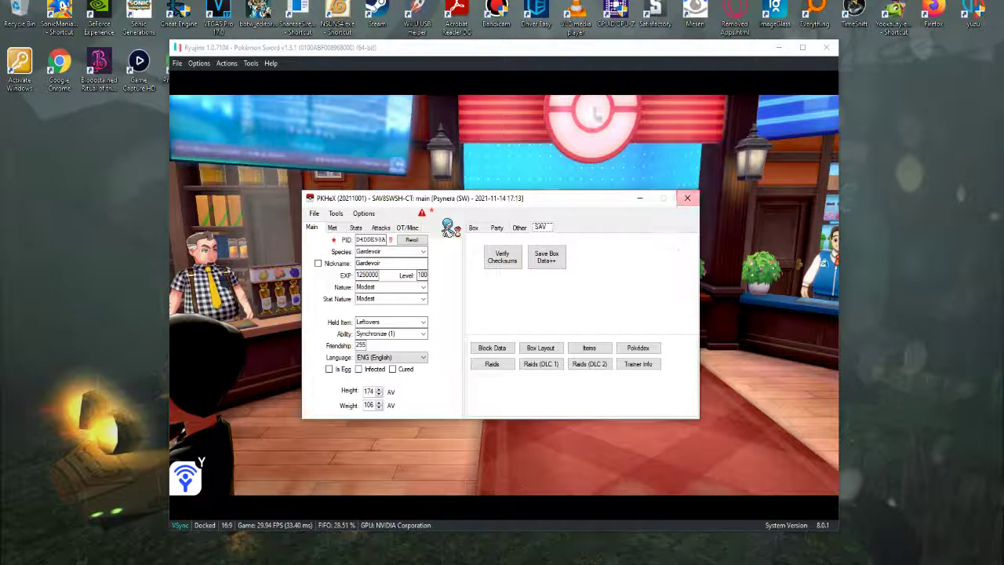
pyautogui.moveTo(570, 206)
pyautogui.mouseDown()
pyautogui.moveTo(599, 192)
pyautogui.moveTo(570, 201)
pyautogui.mouseUp()
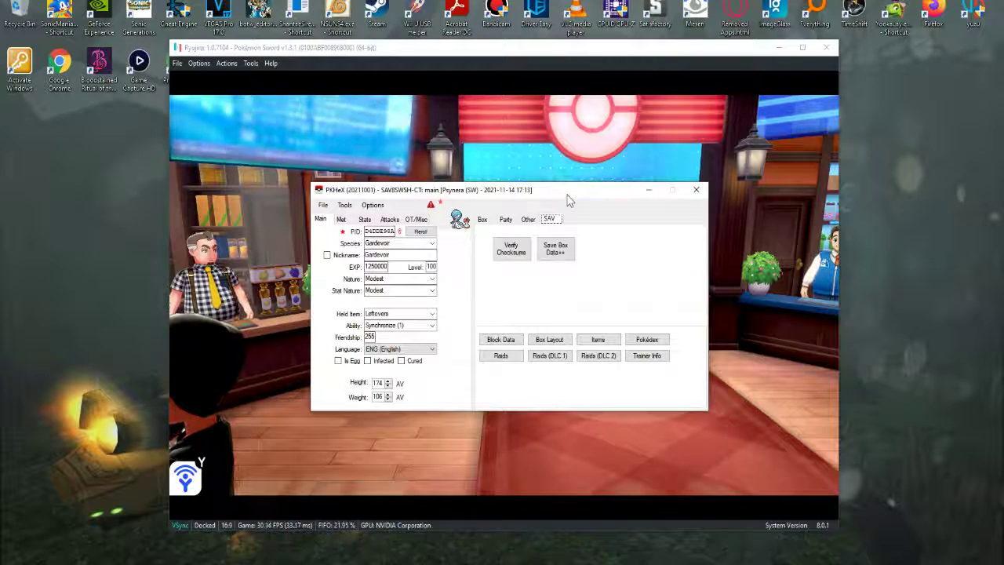